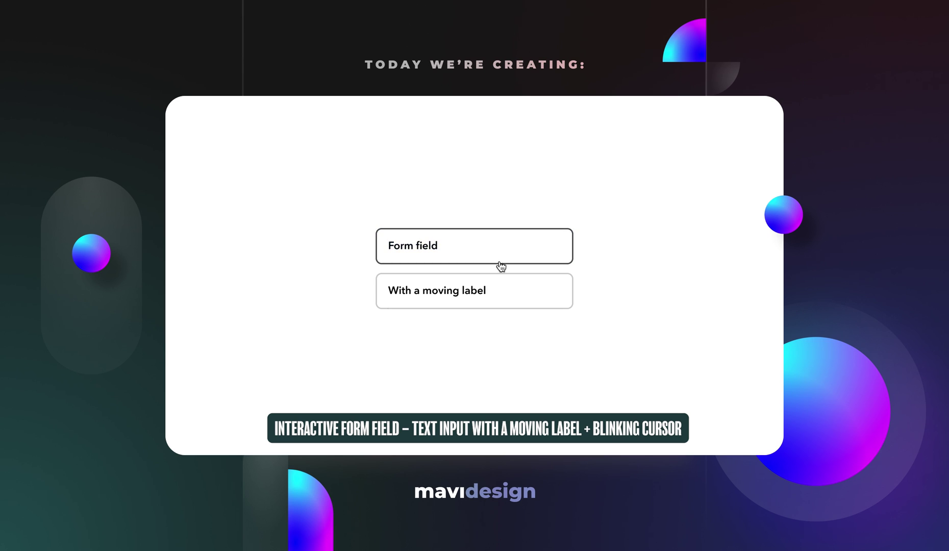
Step: Set the first form field's Label property to "Use component properties" and the second field's to "To change the label"
left_click(512, 290)
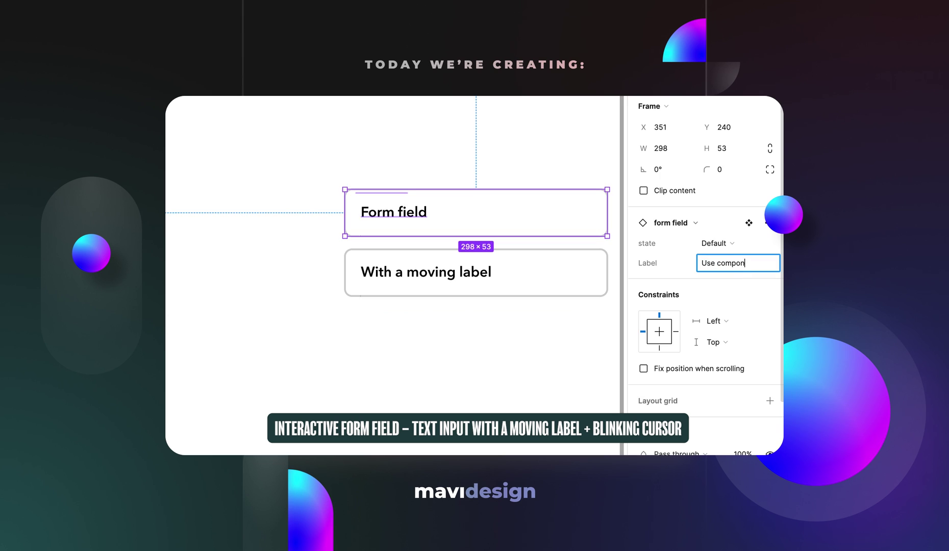
type("nent properties")
key("Return")
left_click(561, 279)
left_click(741, 268)
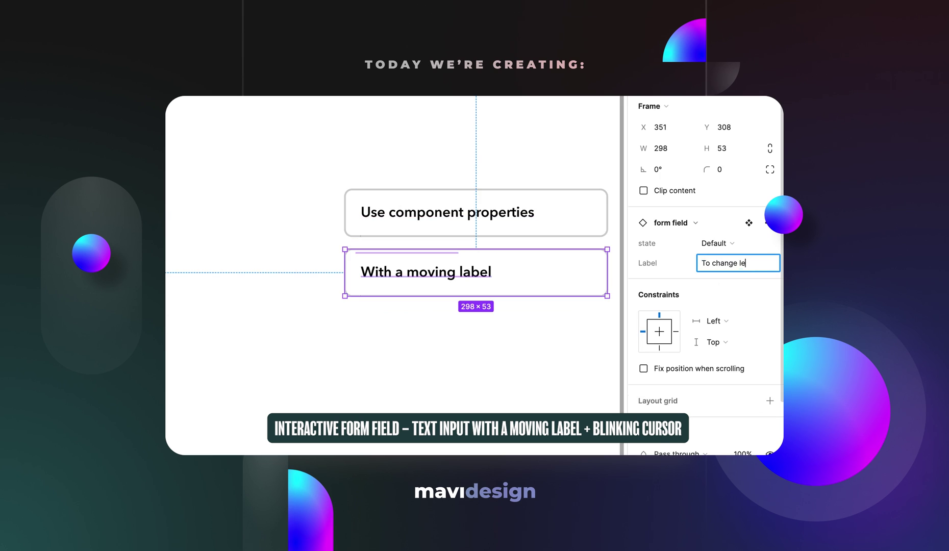
type("To change the label")
key("Return")
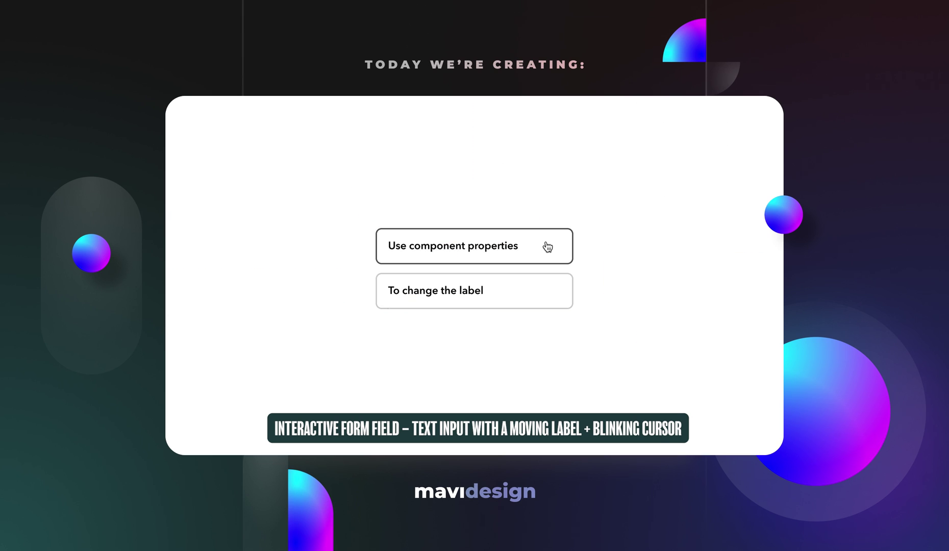
Step: Test how both form fields respond to interaction in the prototype preview
left_click(546, 248)
left_click(546, 254)
left_click(548, 254)
left_click(551, 259)
left_click(549, 301)
left_click(550, 301)
left_click(551, 301)
left_click(551, 301)
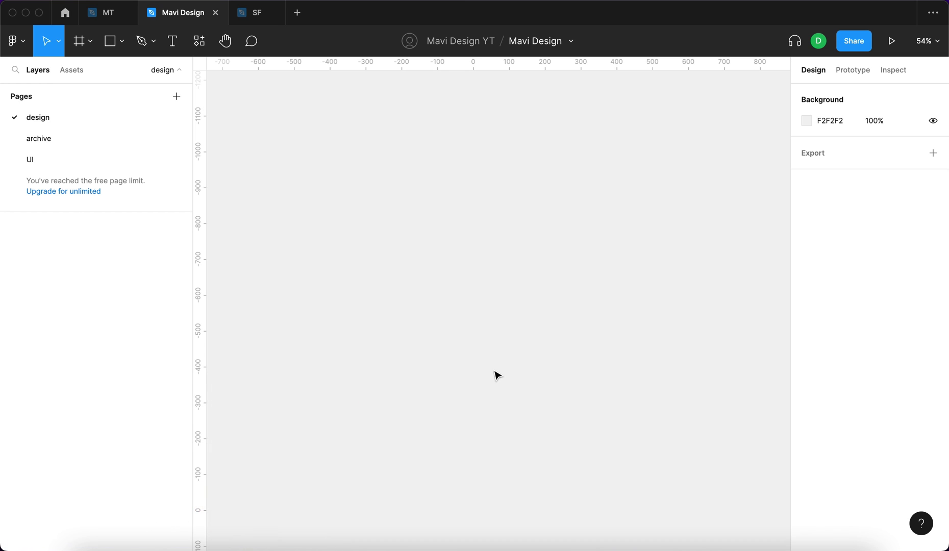
Step: Add a text layer reading "Label" to the empty canvas
key("t")
left_click(479, 248)
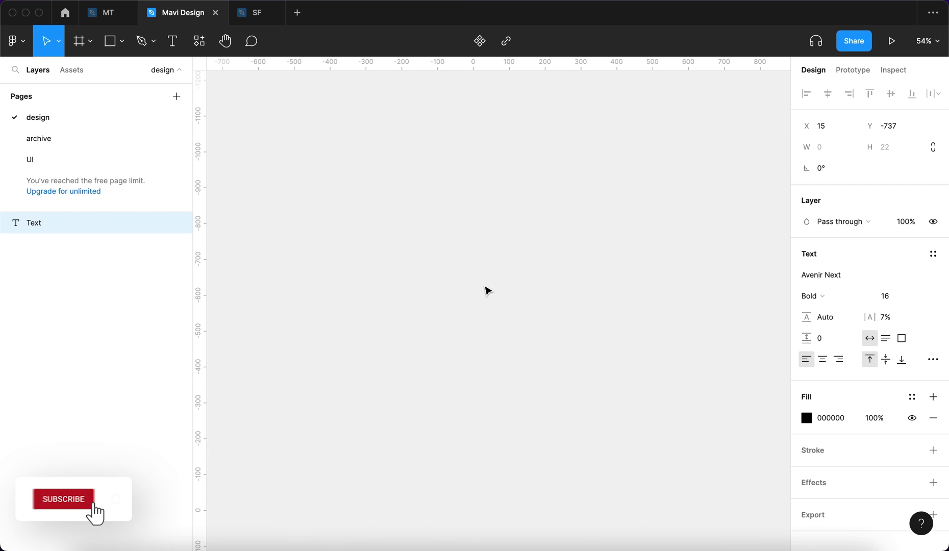
type("Label")
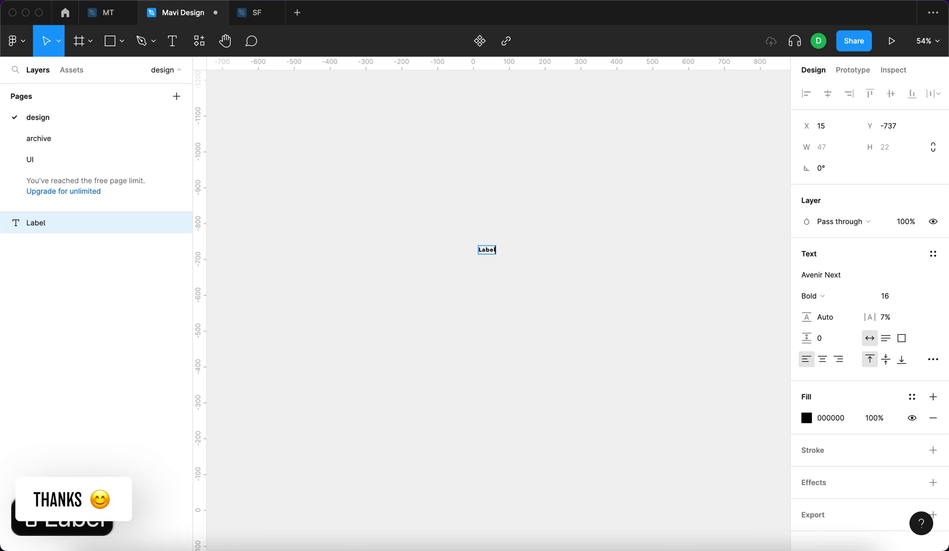
key("Escape")
key("super+0")
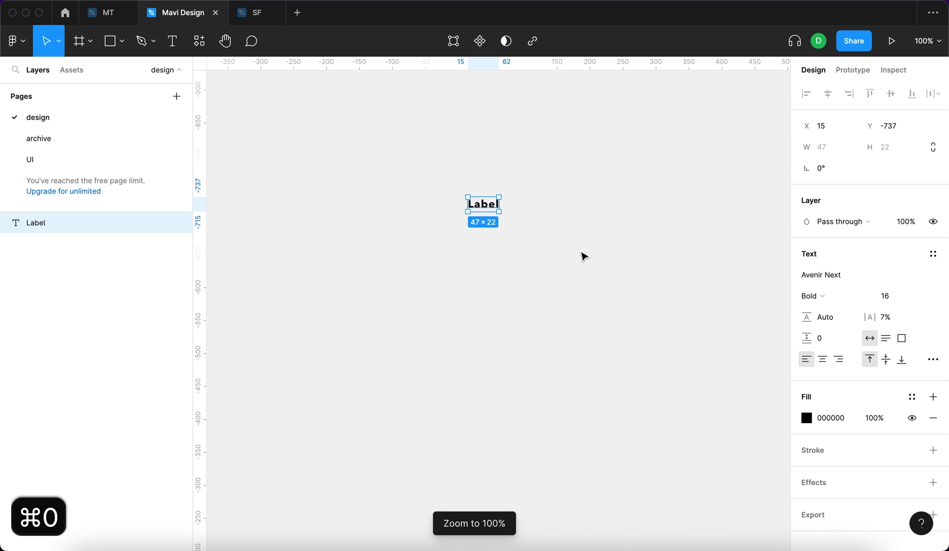
Step: Set the Label text's letter spacing to 0% and its weight to Demi Bold
type("0")
key("Return")
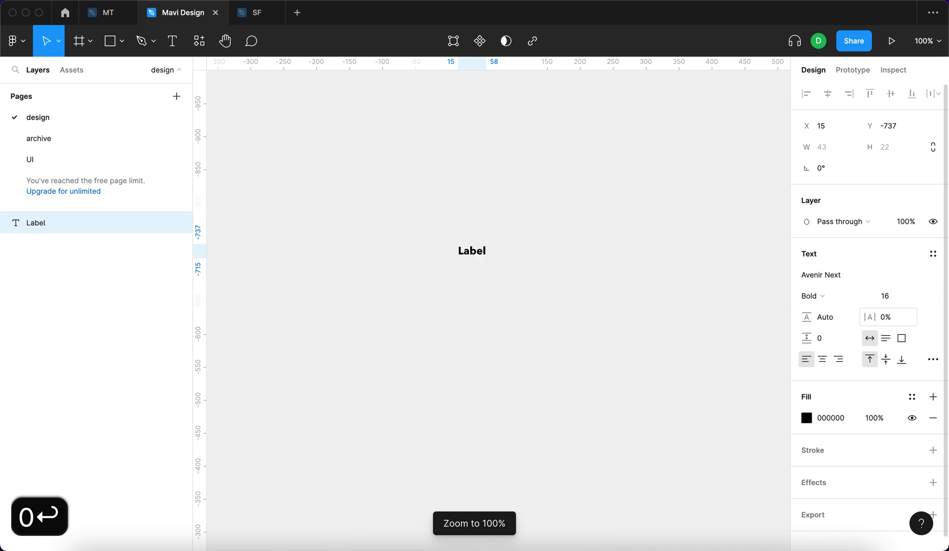
left_click(835, 300)
left_click(837, 263)
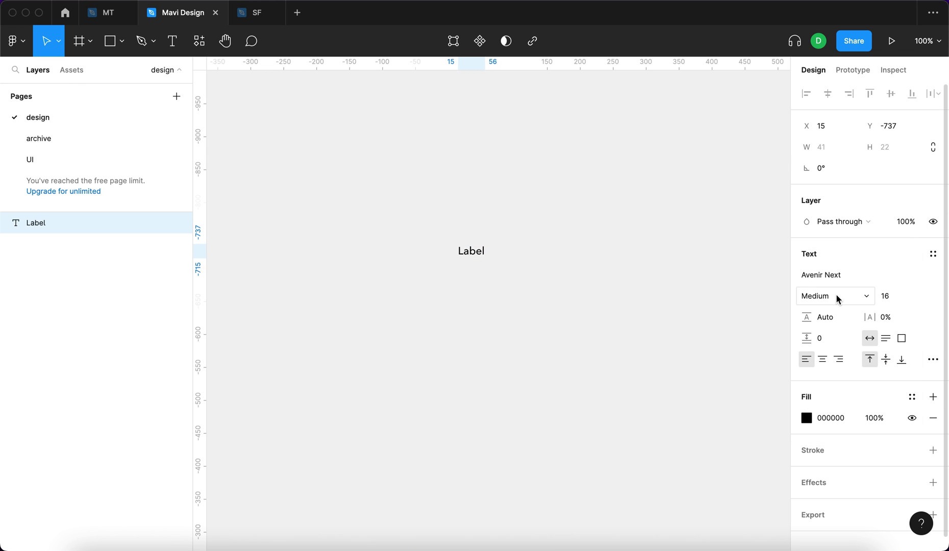
left_click(837, 300)
left_click(720, 303)
left_click(720, 303)
Step: Draw a 25 × 53 rectangle below the Label text
scroll(484, 255, "up", 5)
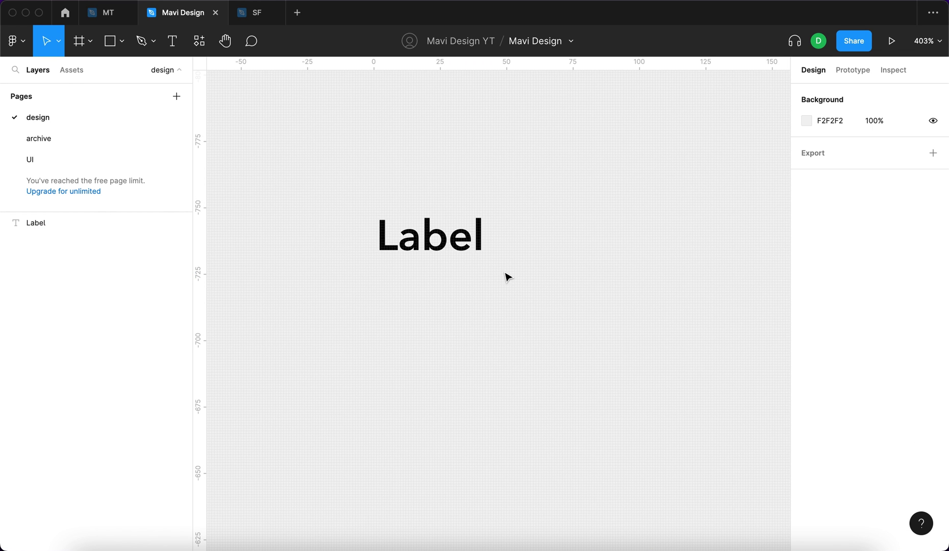
key("r")
mouse_move(412, 278)
left_mouse_down()
mouse_move(511, 384)
mouse_move(500, 421)
mouse_move(477, 418)
left_mouse_up()
Step: Give the rectangle a centered black stroke with a width of 2 and remove its fill
left_click(932, 306)
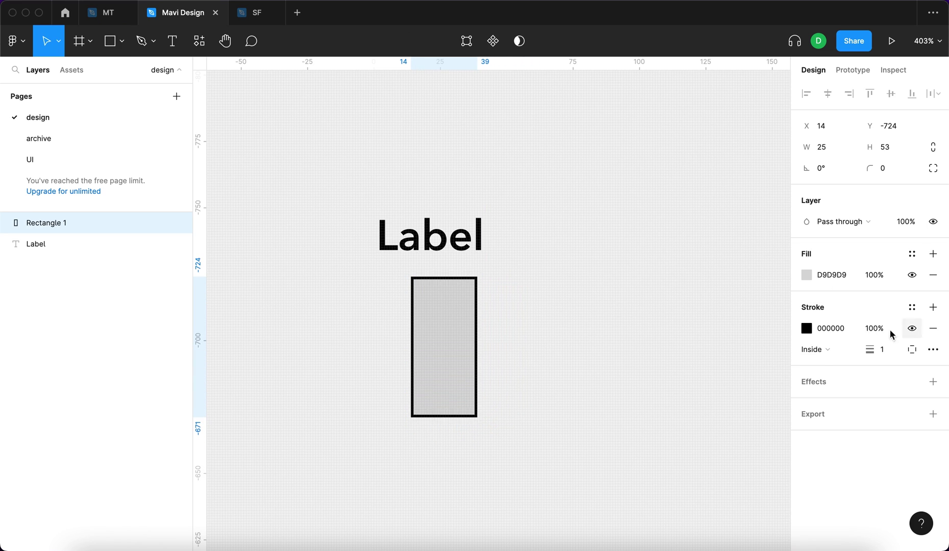
left_click(822, 349)
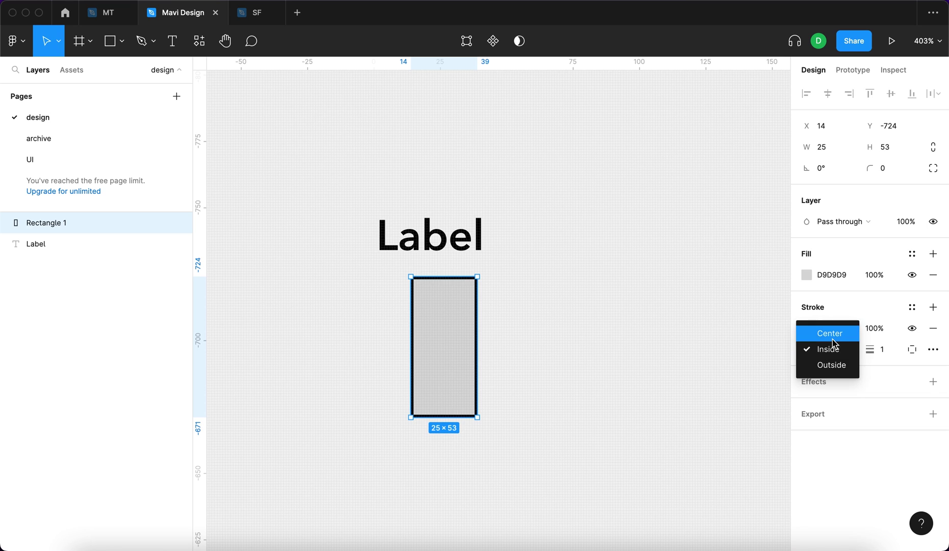
left_click(831, 333)
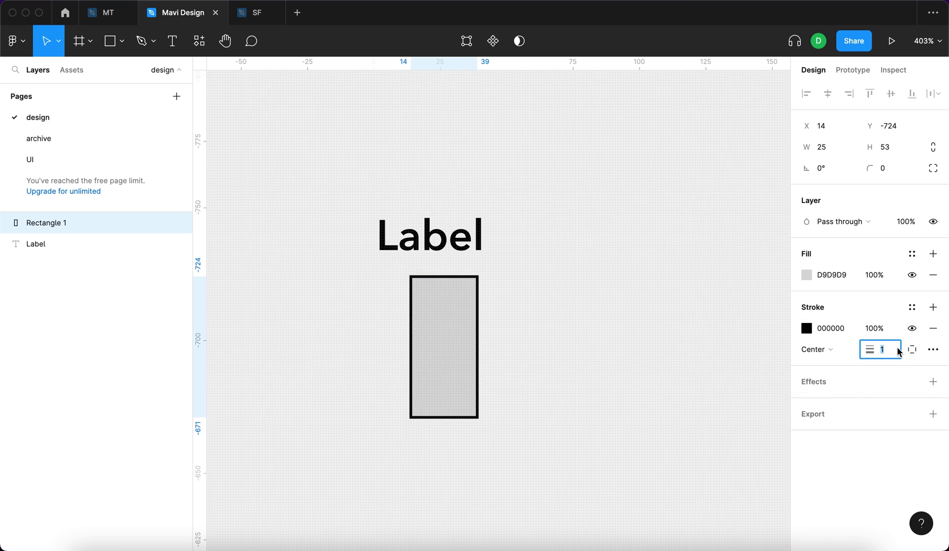
key("Up")
key("Return")
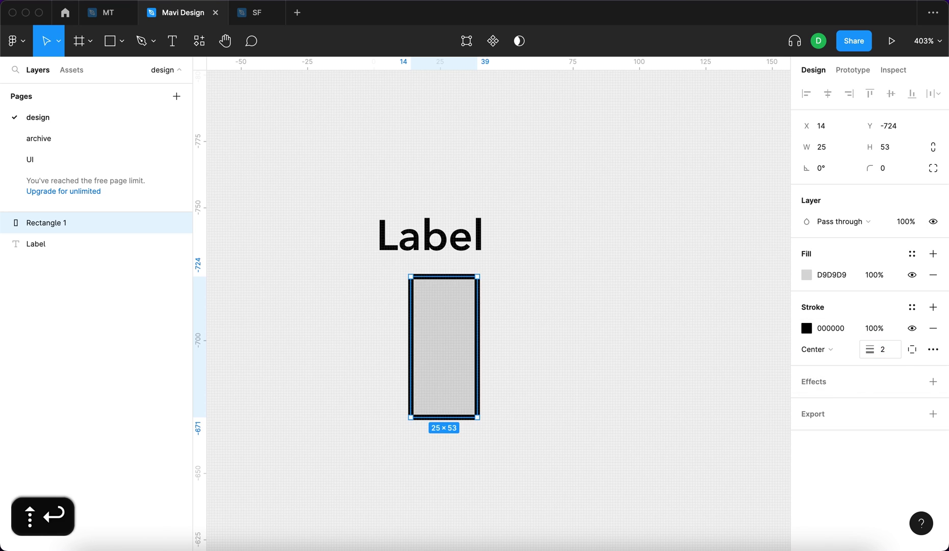
left_click(933, 275)
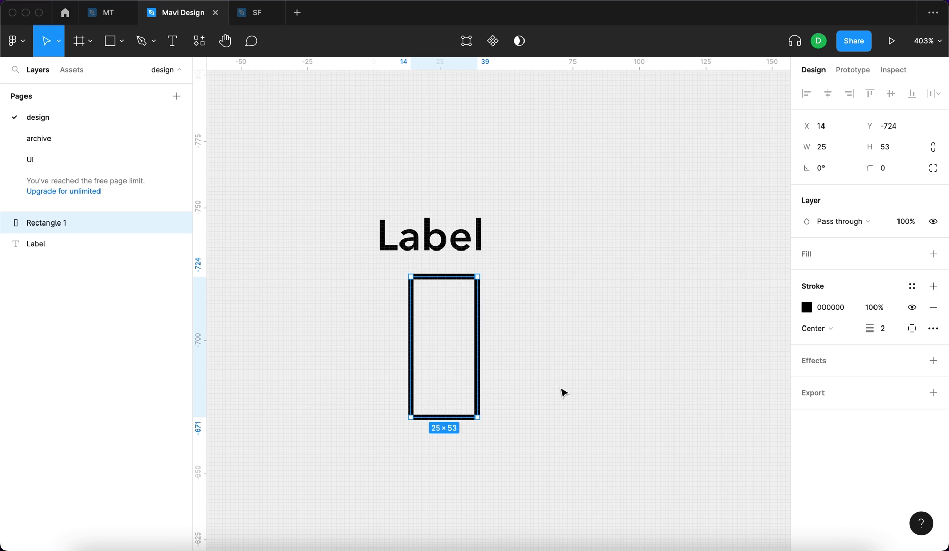
Step: Delete the rectangle's right edge in vector editing so that side is open
key("Return")
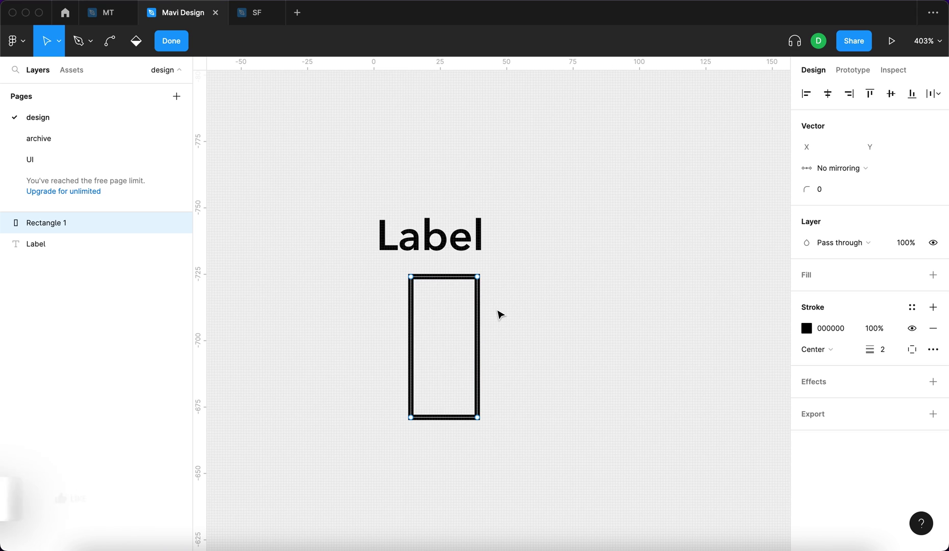
left_click(479, 298)
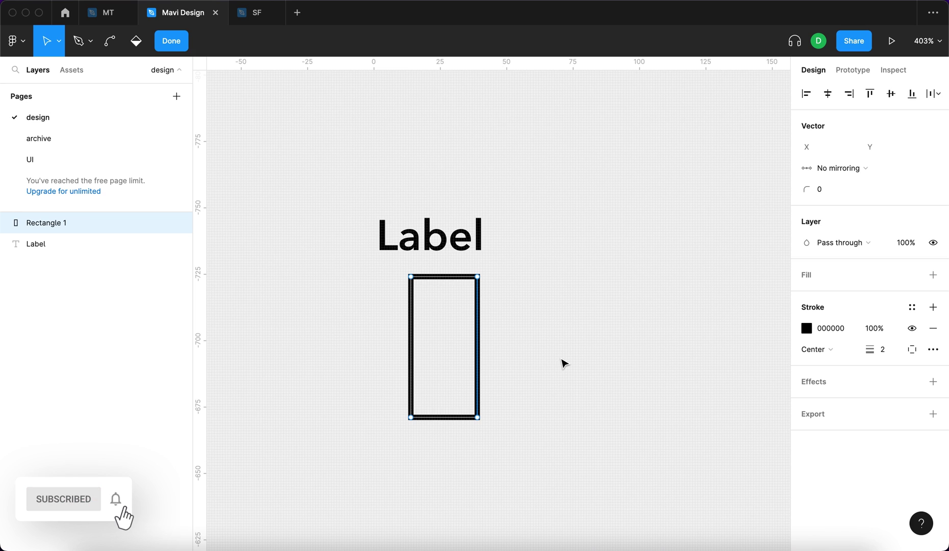
key("BackSpace")
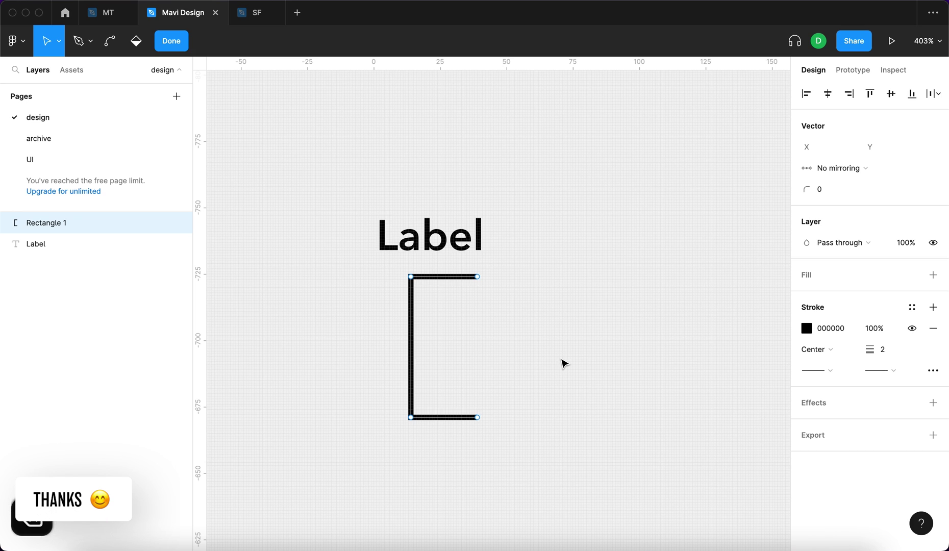
key("Return")
Step: Move the open rectangle slightly further below the label and set its corner radius to 8
left_click_drag(437, 373, 443, 401)
left_click(483, 328)
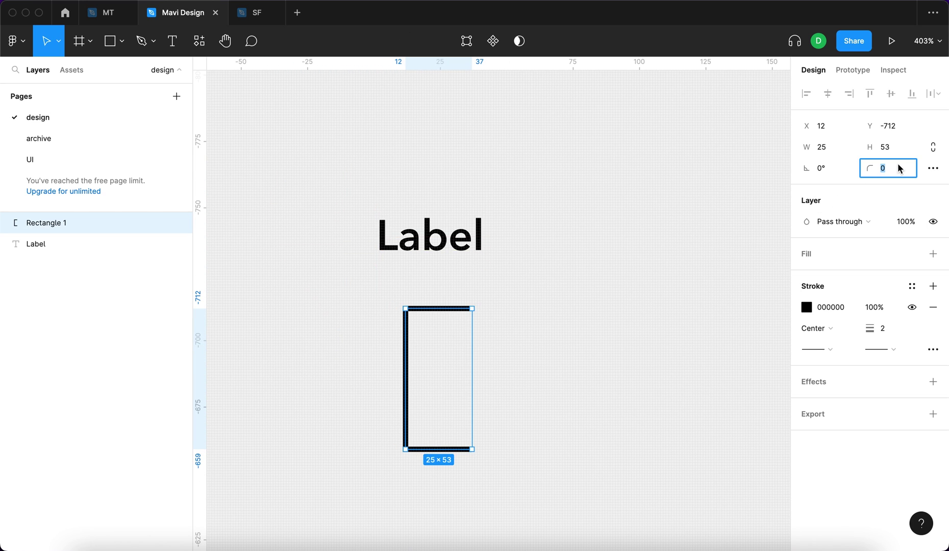
key("Up")
key("Up")
key("Up")
key("Up")
key("Up")
key("Up")
key("Up")
key("Up")
key("Return")
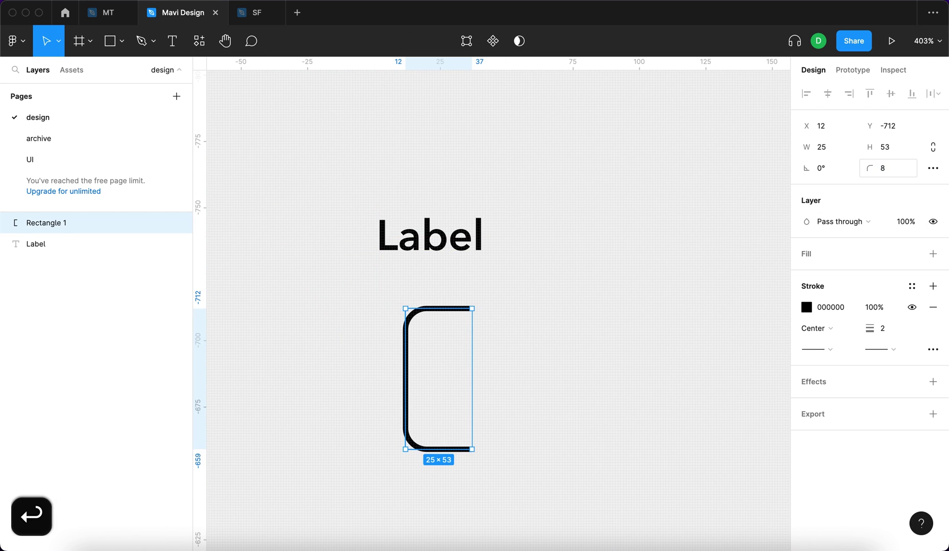
Step: Move the open rectangle to the left of the Label text, at X -29 and Y -765
left_click(489, 324)
key("super+0")
left_click_drag(471, 323, 445, 292)
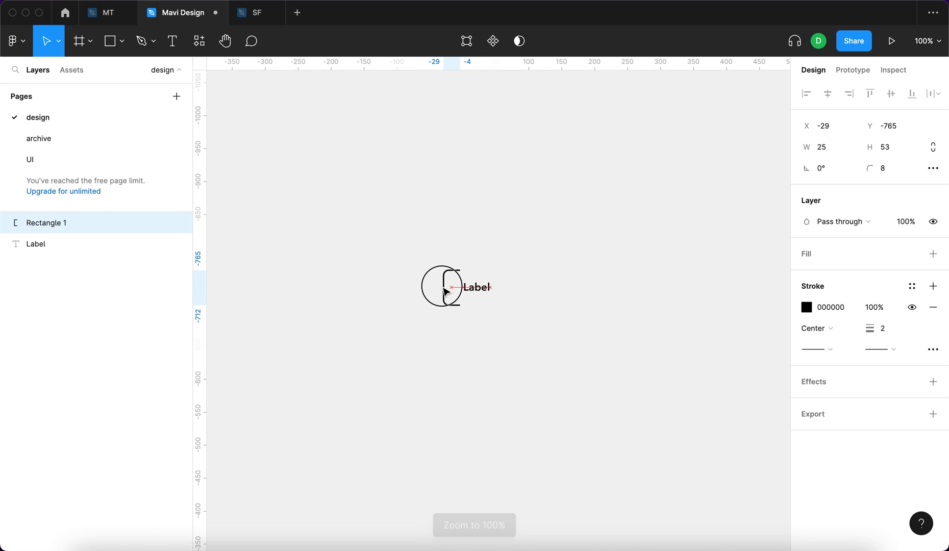
scroll(469, 301, "up", 5)
left_click(423, 216)
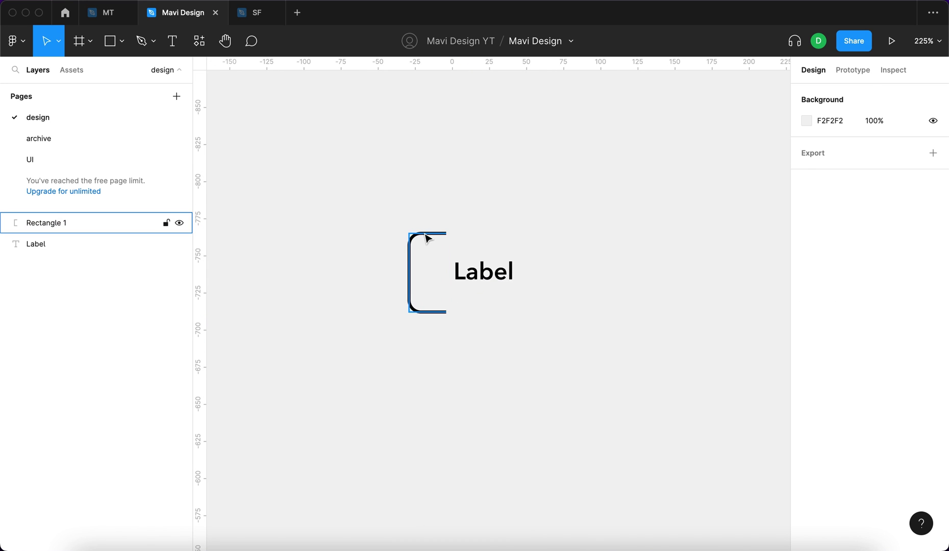
Step: Move the open rectangle's two right end points to the left to shorten its horizontal lines, making it about 18 wide
left_click(426, 234)
key("Return")
left_click_drag(449, 219, 444, 343)
key("shift+Left")
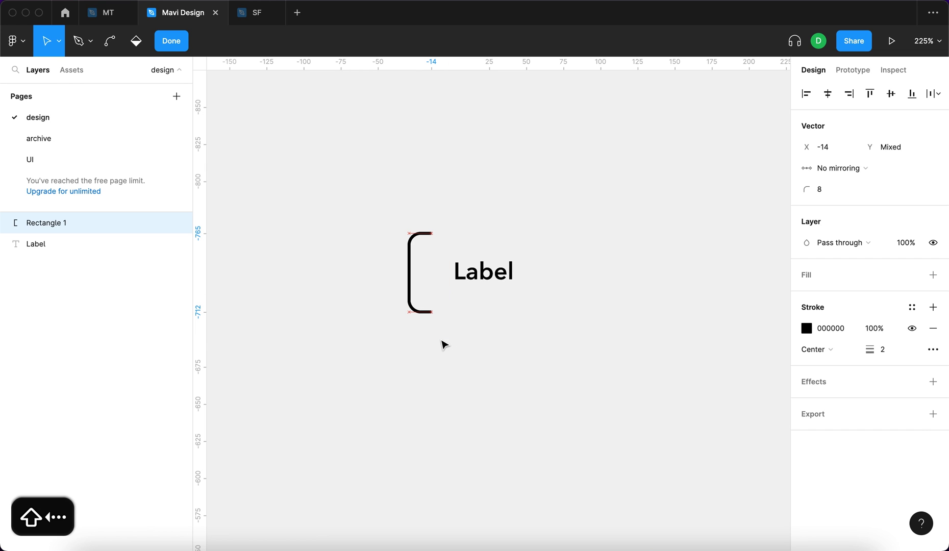
key("Right")
scroll(417, 253, "up", 5)
key("Right")
key("Right")
key("Right")
Step: Move the open rectangle to X -17 so its line ends align with the Label text's left edge
left_click(415, 249)
left_click_drag(416, 249, 475, 296)
scroll(475, 295, "down", 3)
Step: Duplicate the open rectangle to the right of the label, spanning about X 101 to 119, and flip the copy horizontally
left_click(360, 290)
left_click(416, 291)
left_click(424, 294)
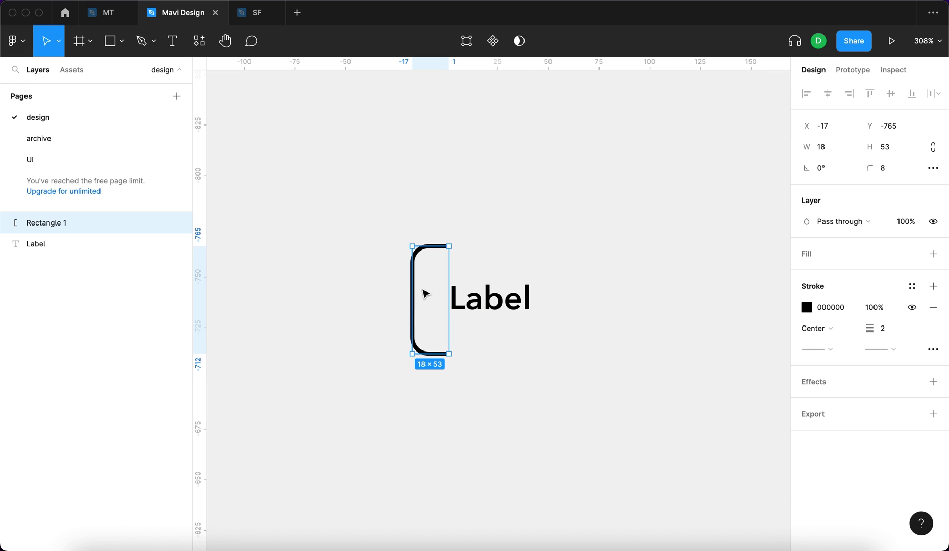
left_click_drag(426, 293, 668, 293)
key("shift+h")
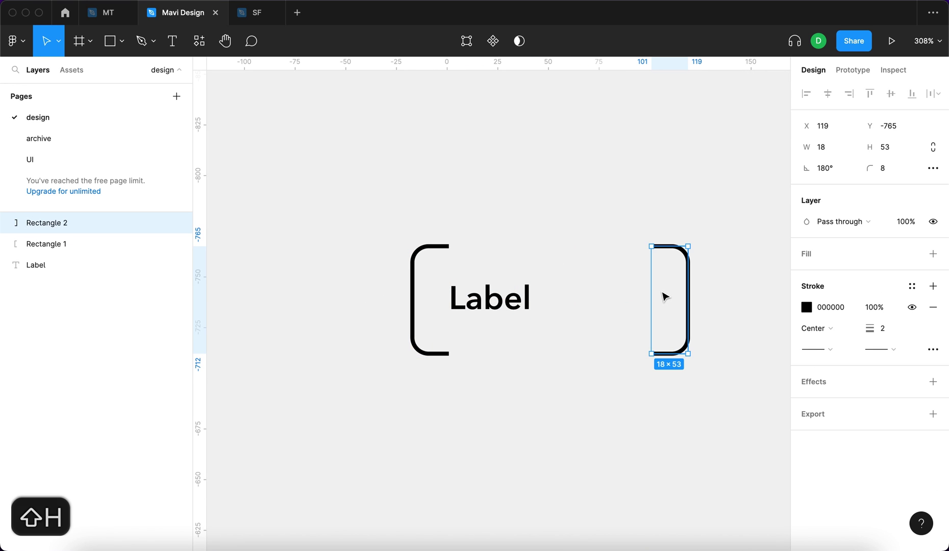
Step: Rename the two border pieces as "left" and "right"
left_click(22, 249)
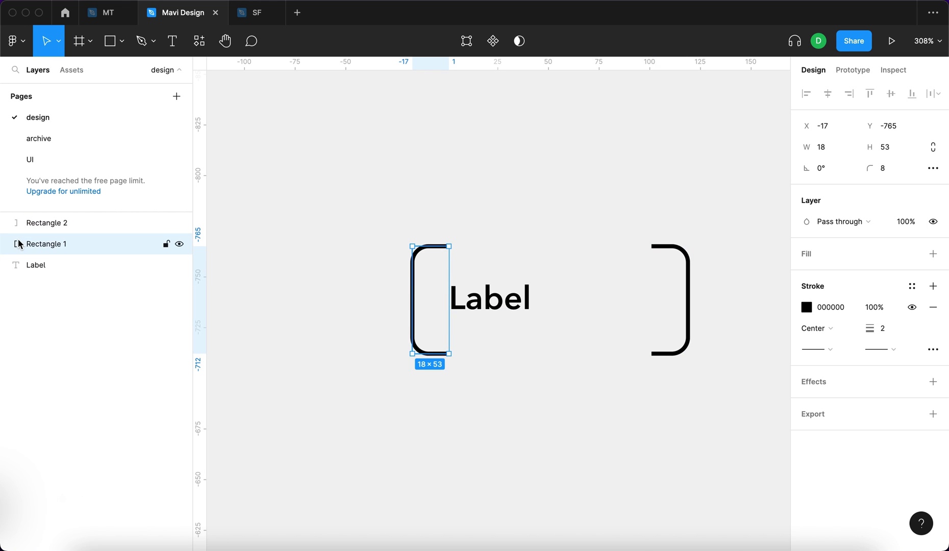
double_click(59, 245)
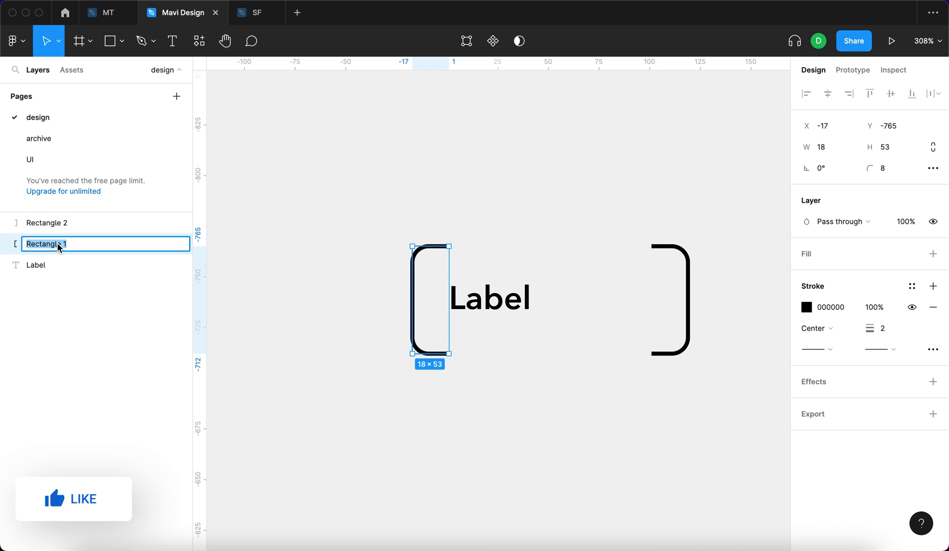
type("left")
double_click(79, 224)
type("ri")
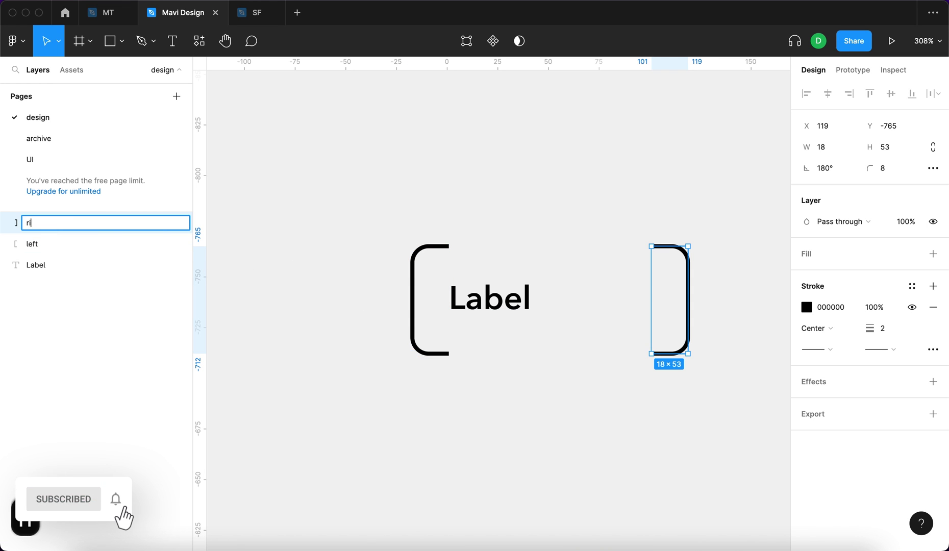
type("ght")
key("Return")
Step: Duplicate the Label text straight up onto the top border line, at Y -776
left_click(683, 462)
left_click_drag(763, 464, 644, 357)
left_click(404, 268)
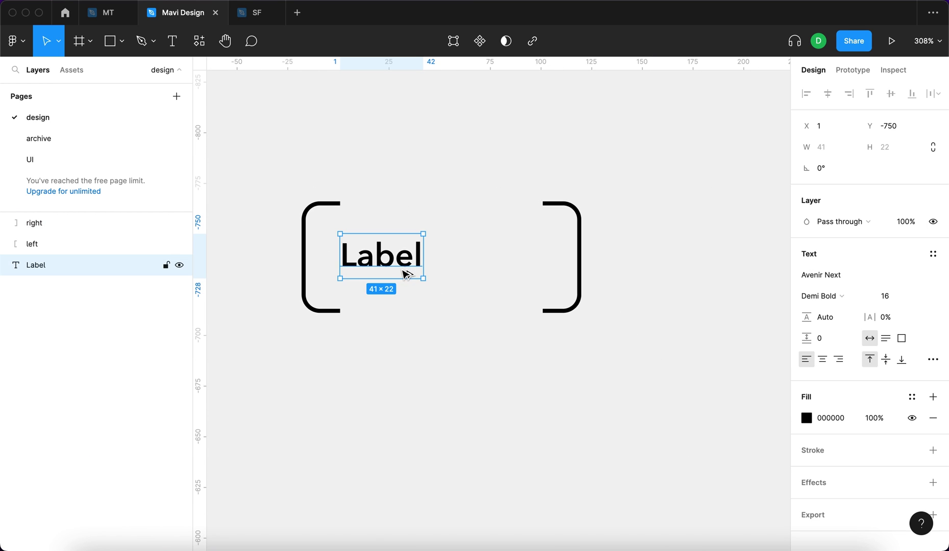
left_click_drag(406, 274, 363, 204, "alt")
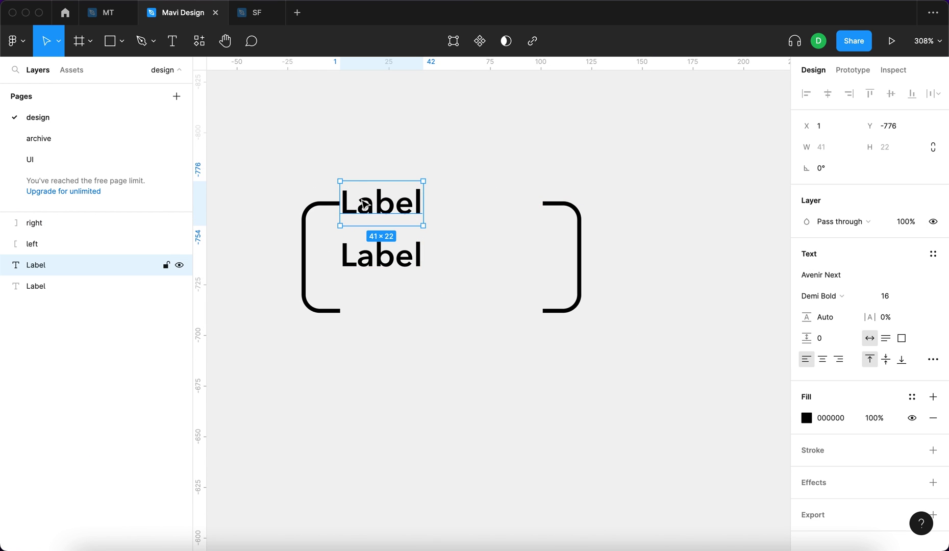
double_click(363, 204)
key("Escape")
Step: Set the font size of the upper Label copy to 12
left_click(888, 301)
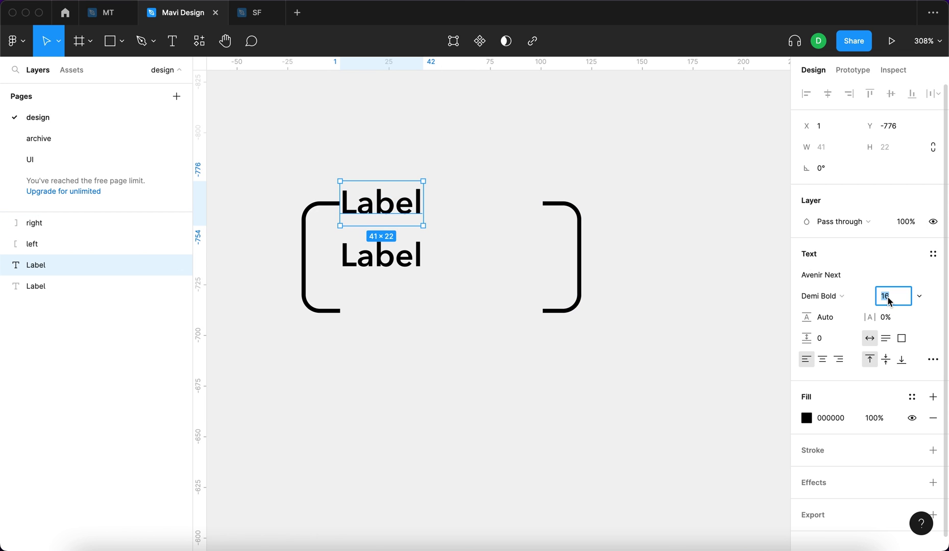
key("Down")
key("Down")
key("Down")
key("Down")
key("Down")
key("Return")
left_click(464, 159)
key("shift+0")
scroll(465, 161, "up", 5)
scroll(465, 161, "down", 5)
scroll(465, 162, "right", 2)
left_click(403, 310)
left_click(908, 296)
key("Down")
key("Return")
Step: Center the small label vertically on the top border line at Y -773 and set its weight to Bold
left_click_drag(398, 312, 402, 317)
key("Escape")
key("ctrl+z")
scroll(419, 214, "up", 5)
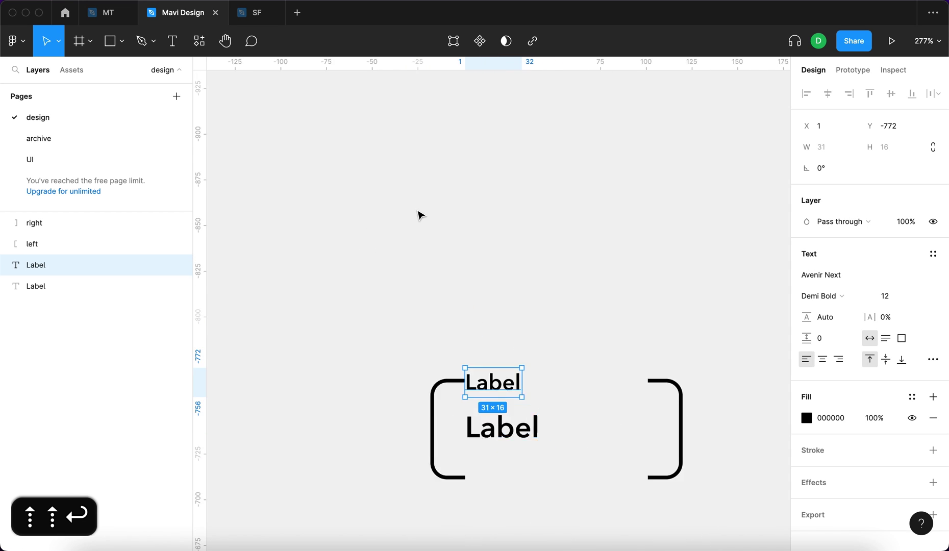
left_click(804, 298)
left_click(821, 315)
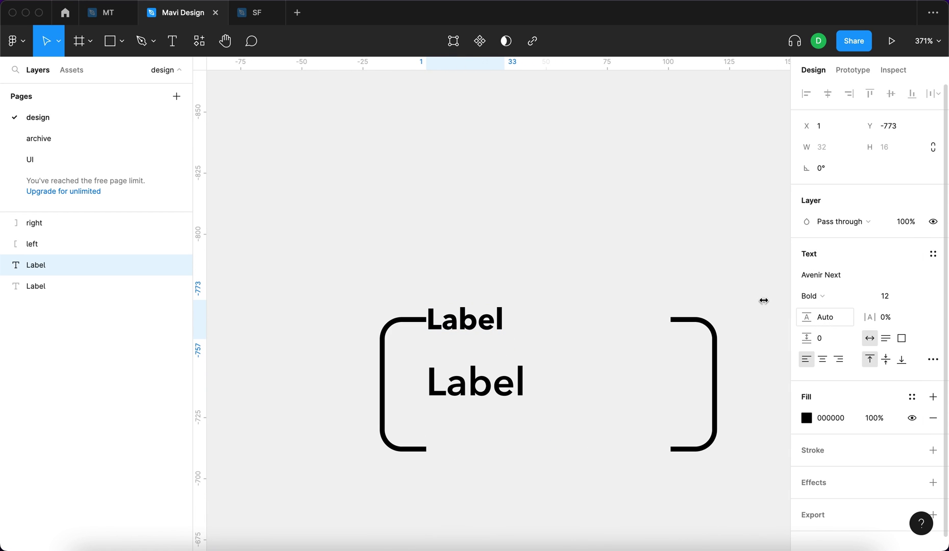
Step: Shift the small label about 3 px to the right to leave a gap after the left border piece
left_click(432, 287)
key("super+0")
left_click(482, 322)
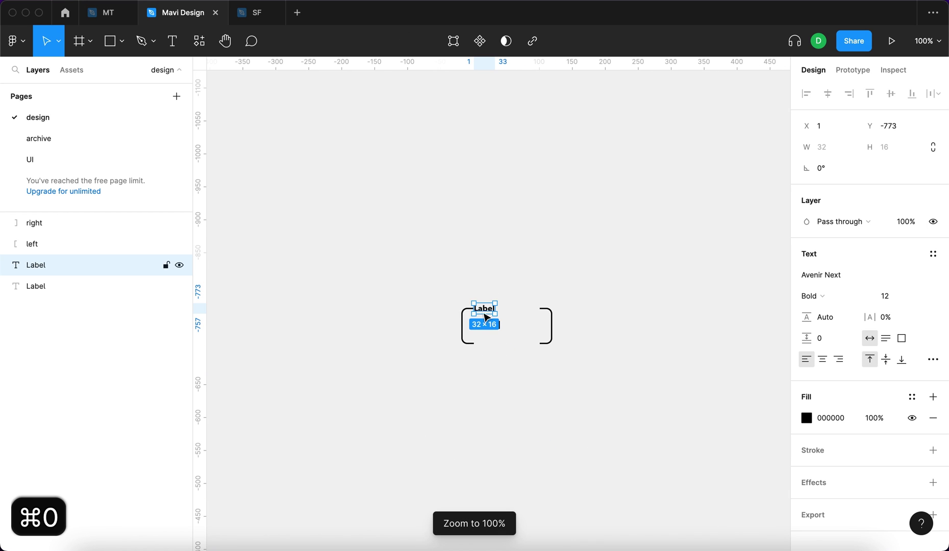
scroll(460, 278, "up", 5)
left_click(470, 222)
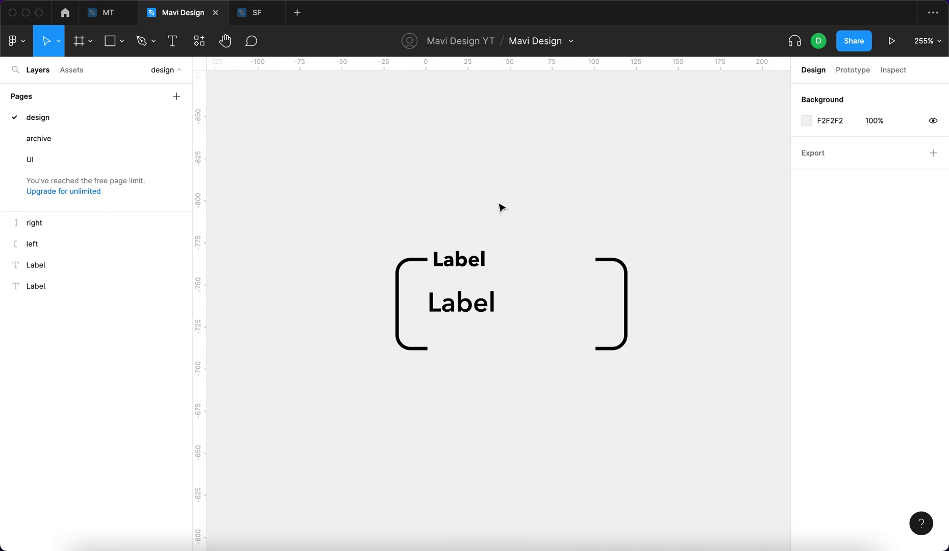
Step: Draw a straight horizontal line about 58 px long above the field and set its stroke colour to black (000000)
left_click(481, 303)
left_click(567, 409)
left_click(470, 303)
left_click(554, 219)
key("p")
left_click(512, 169)
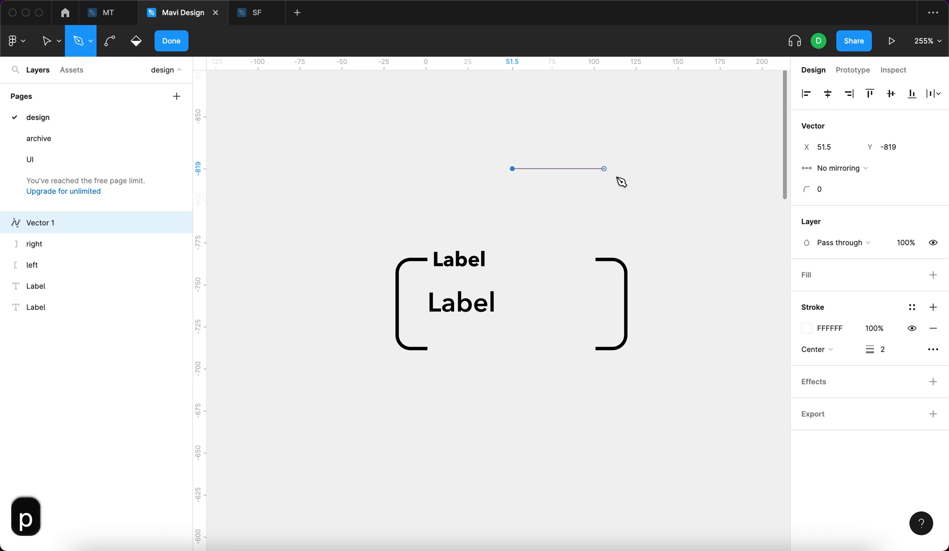
key("Return")
left_click(815, 308)
type("0")
key("Return")
Step: Duplicate the line onto the bottom border and stretch it to join the left and right border pieces
left_click_drag(565, 170, 426, 346)
key("Return")
scroll(430, 350, "up", 5)
scroll(425, 348, "down", 4)
key("Escape")
left_click(410, 447)
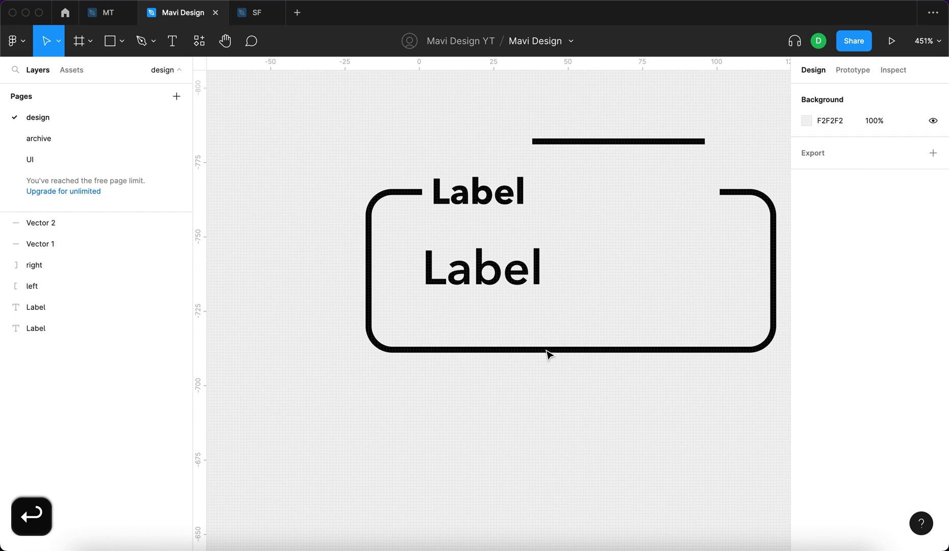
left_click(489, 357)
key("shift+Down")
key("shift+Up")
left_click(468, 418)
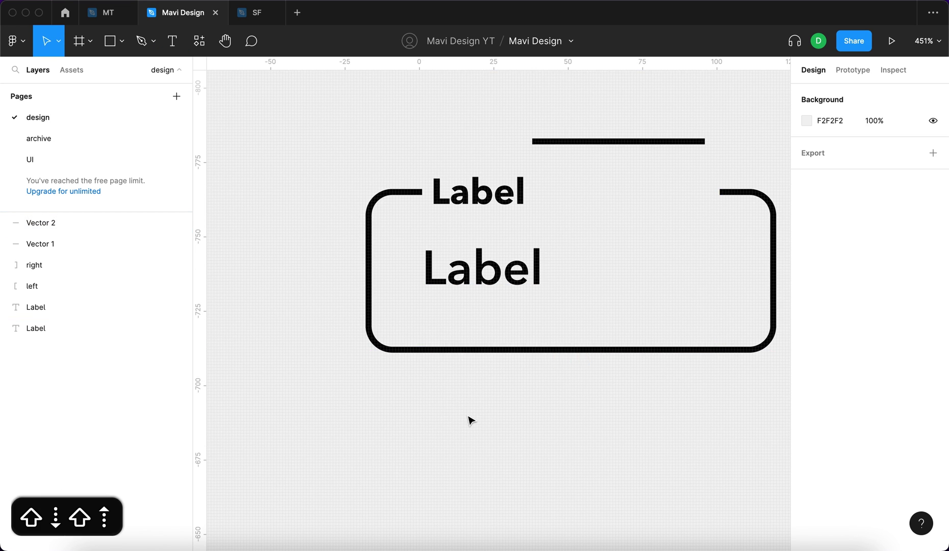
Step: Move the remaining upper line onto the top border at X 43, Y -765, so it meets the right border piece
scroll(468, 418, "down", 5)
scroll(525, 291, "up", 5)
left_click_drag(532, 290, 540, 372)
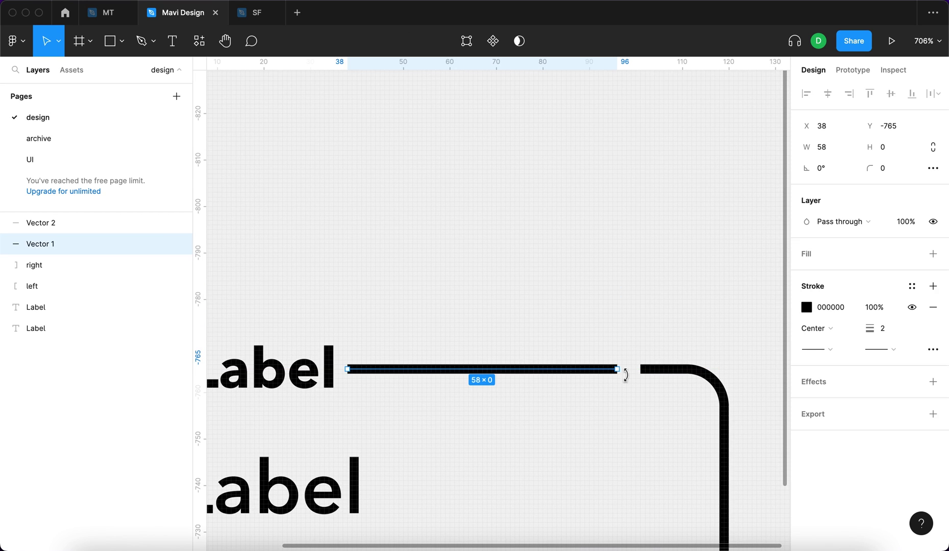
left_click_drag(599, 371, 626, 373)
left_click(548, 267)
scroll(548, 267, "down", 5)
left_click(458, 316)
scroll(458, 317, "up", 5)
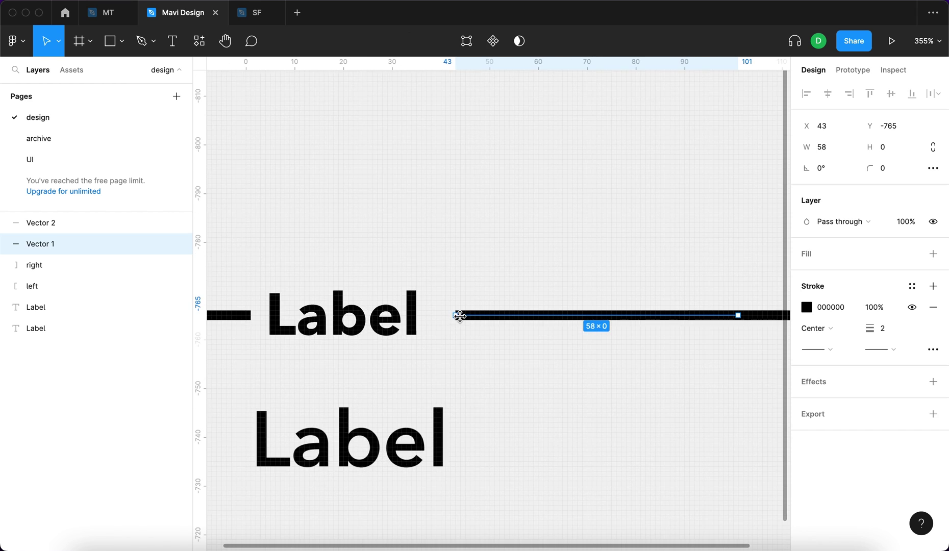
Step: Extend the top line's left end toward the small label, to X 36
key("Return")
left_click_drag(458, 319, 419, 320)
scroll(419, 320, "down", 5)
scroll(418, 313, "up", 5)
key("Return")
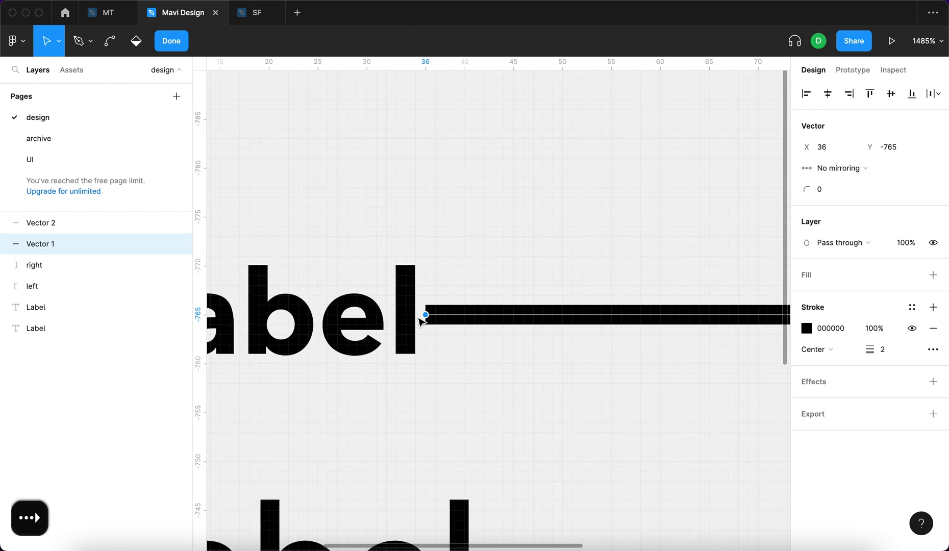
scroll(403, 255, "down", 6)
scroll(386, 205, "up", 5)
Step: Shift the small label to X 6 and move the top line's left end to X 43
left_click(347, 360)
scroll(328, 366, "up", 5)
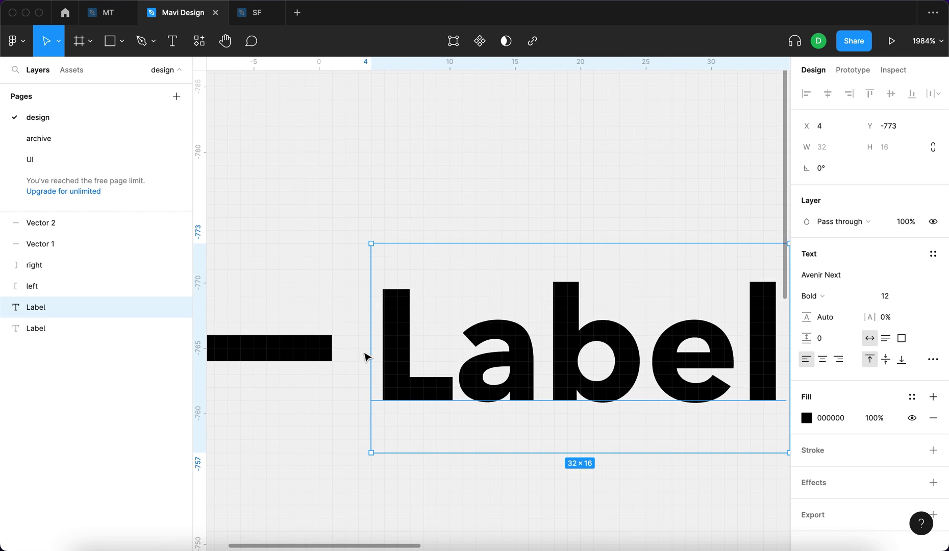
scroll(342, 356, "down", 4)
key("Right")
key("Right")
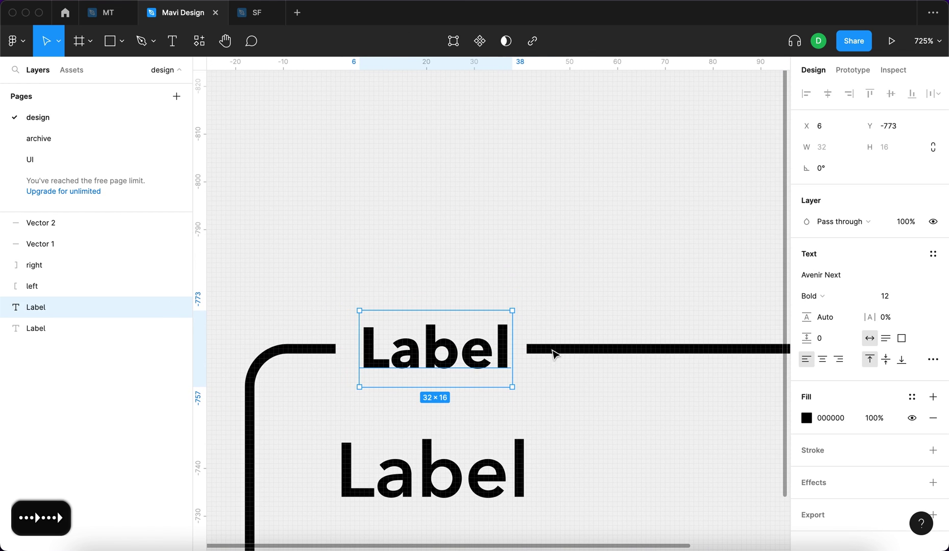
left_click(554, 350)
key("Return")
left_click(528, 349)
key("Escape")
Step: Wrap the small label in an auto layout frame and set its vertical padding to 0
scroll(373, 293, "down", 3)
left_click(372, 290)
scroll(376, 293, "up", 4)
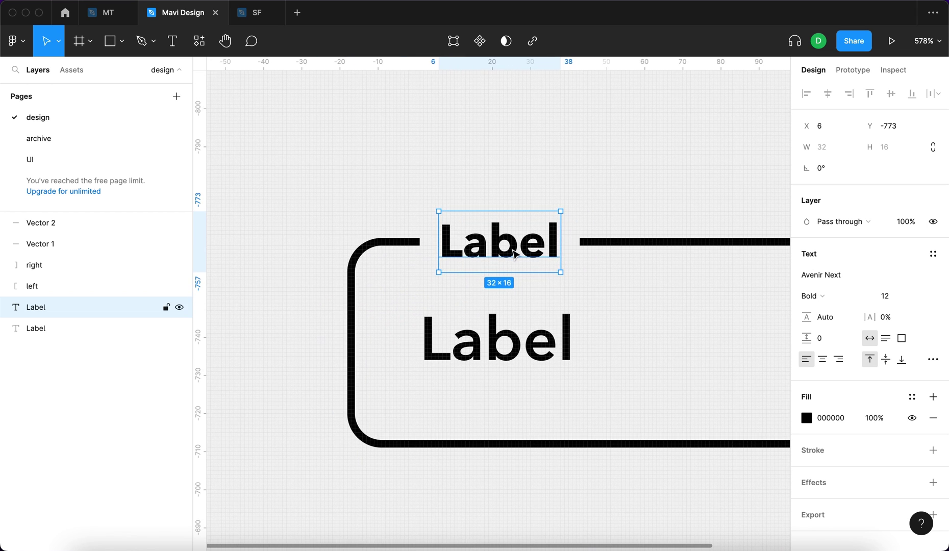
key("shift+a")
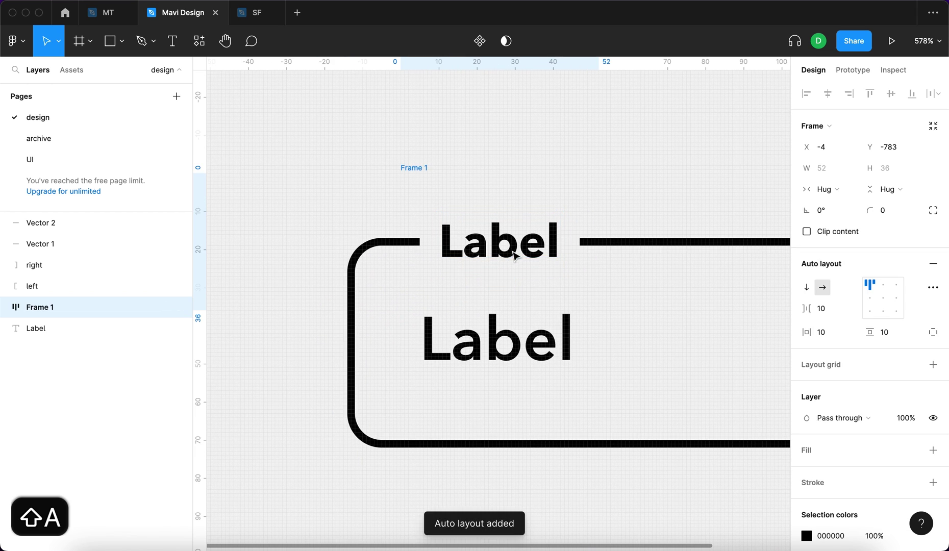
left_click(898, 337)
type("0")
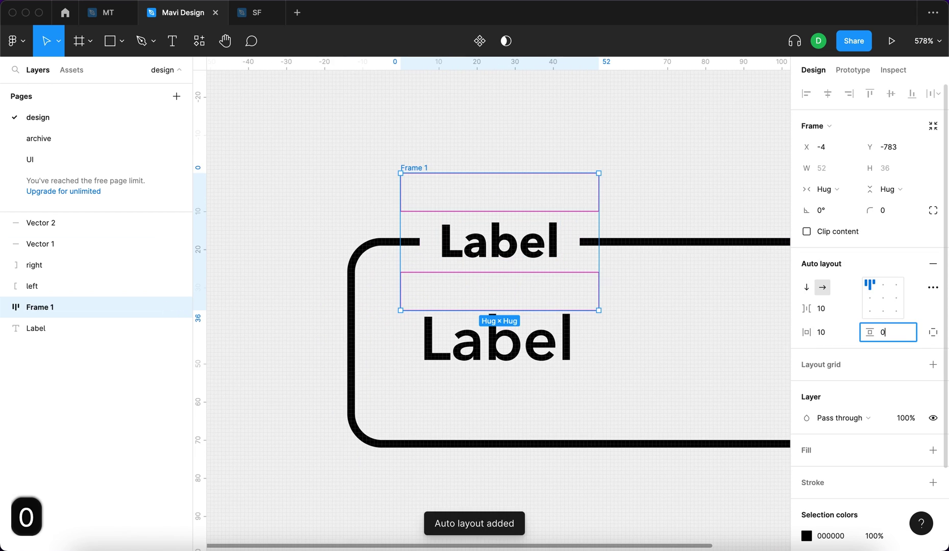
key("Return")
Step: Set the small label frame's horizontal padding to 6
left_click(824, 332)
key("Down")
key("Down")
key("Down")
key("Down")
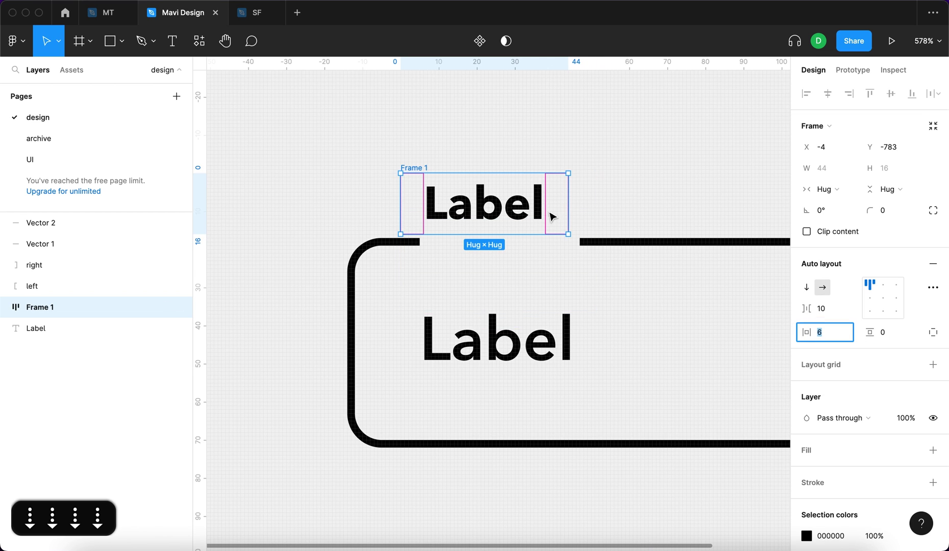
key("Return")
Step: Move the small label frame back onto the top border at X 1, Y -773, and rename it small label autolayout
left_click_drag(411, 169, 445, 209)
type("small la")
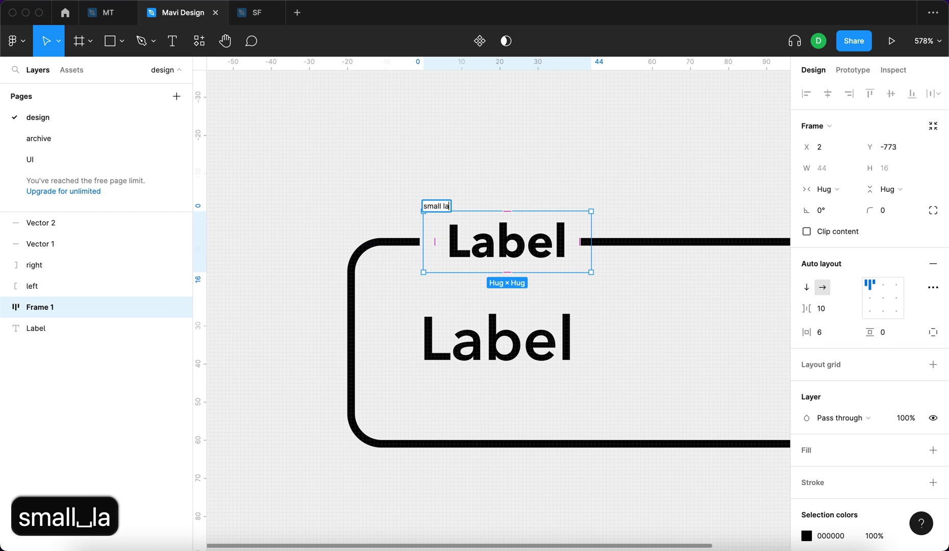
type("bel autolayout")
key("Return")
key("Left")
Step: Move the top line's left end 2 px to the right to meet the small label frame's right edge
scroll(407, 235, "up", 5)
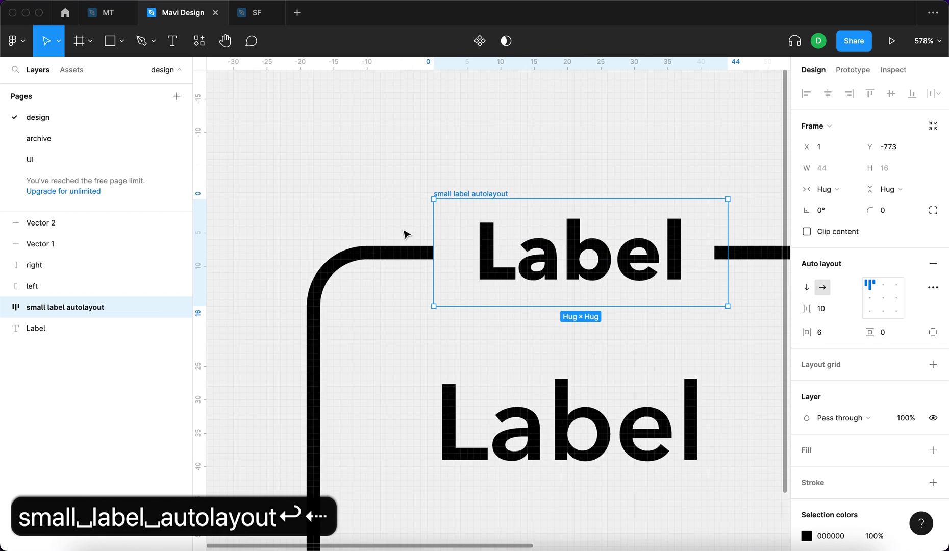
scroll(443, 250, "right", 5)
scroll(561, 250, "right", 3)
left_click(612, 250)
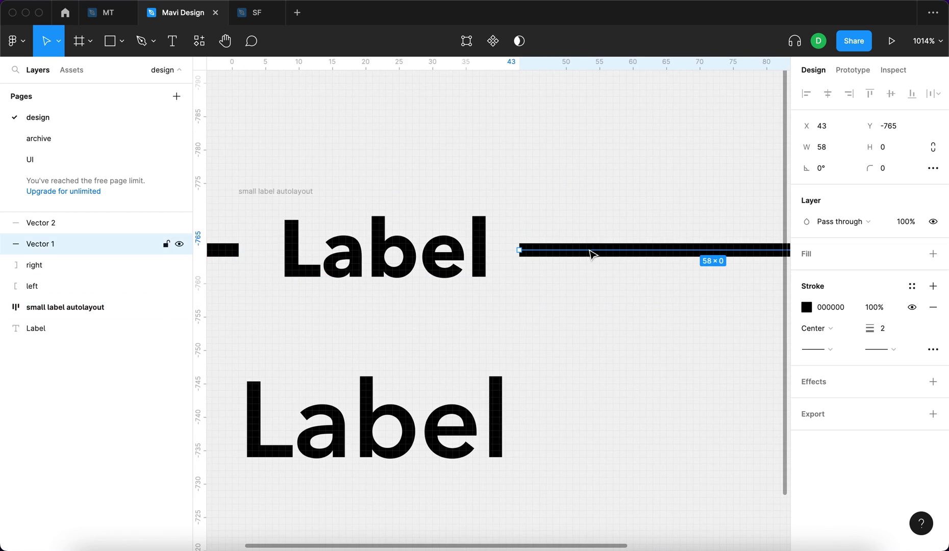
key("Return")
left_click(525, 250)
key("Right")
key("Right")
key("Escape")
left_click(482, 250)
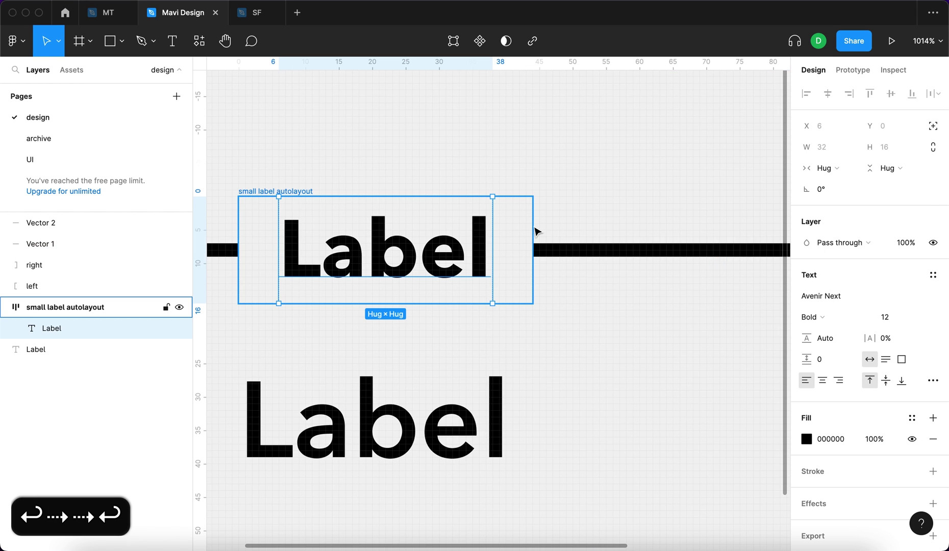
key("Escape")
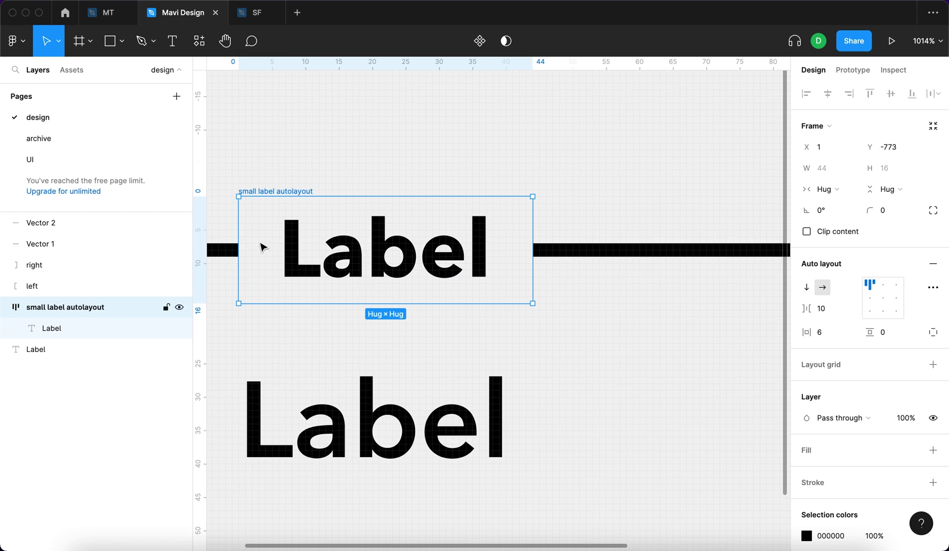
Step: Combine the small label frame and the top line (Vector 1) in one horizontal auto layout frame
scroll(563, 184, "down", 5)
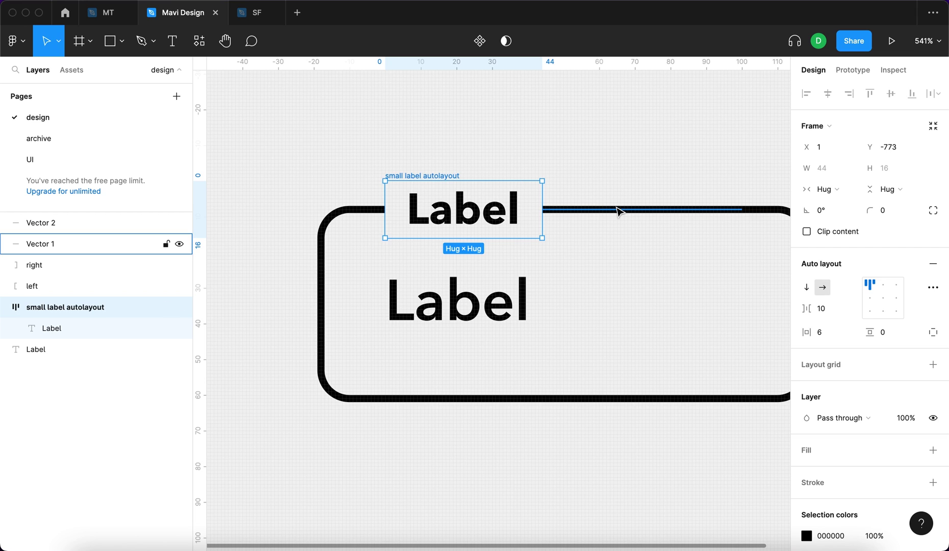
left_click(617, 211, "shift")
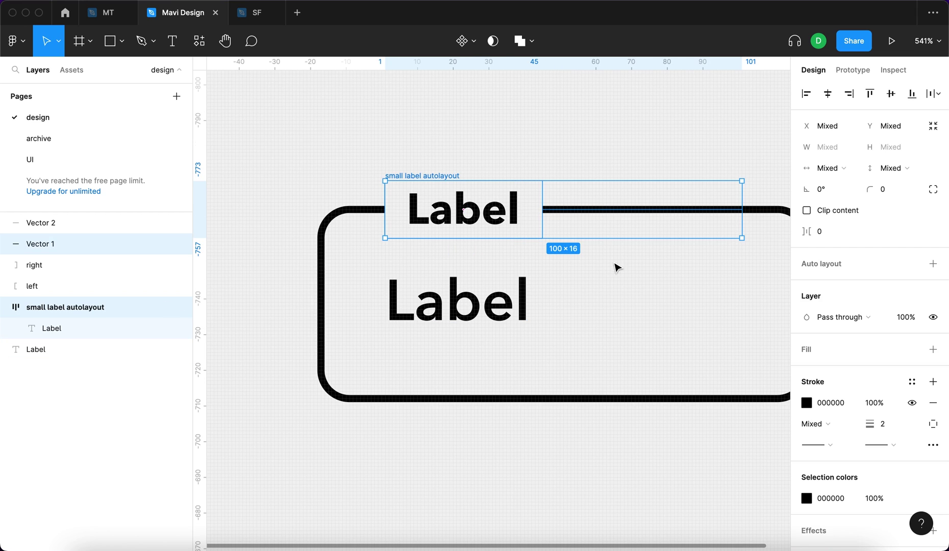
key("shift+a")
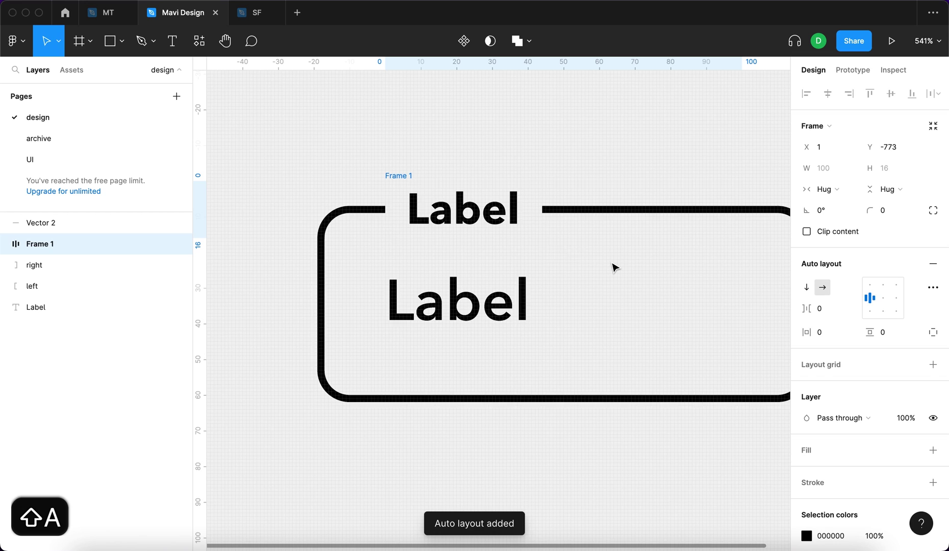
Step: Set the horizontal sizing of the line inside the new frame to Fill container
double_click(629, 212)
left_click(836, 168)
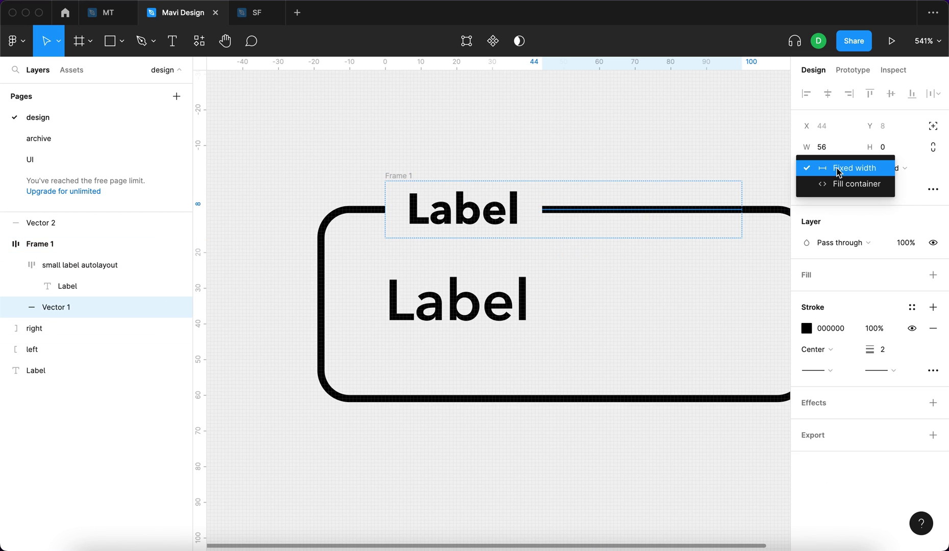
left_click(841, 186)
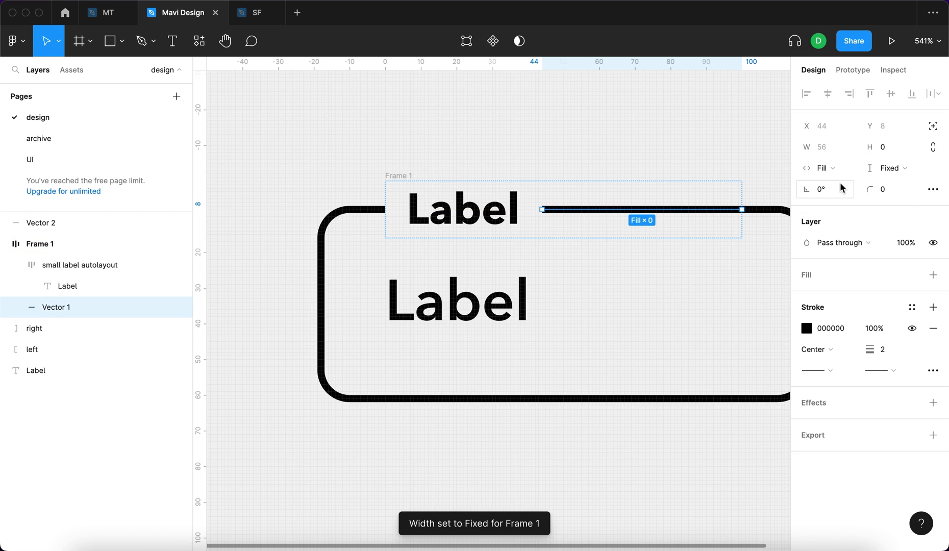
Step: Test how the combined frame resizes from its right edge, returning it to a width of 100
left_click(641, 159)
left_click(404, 176)
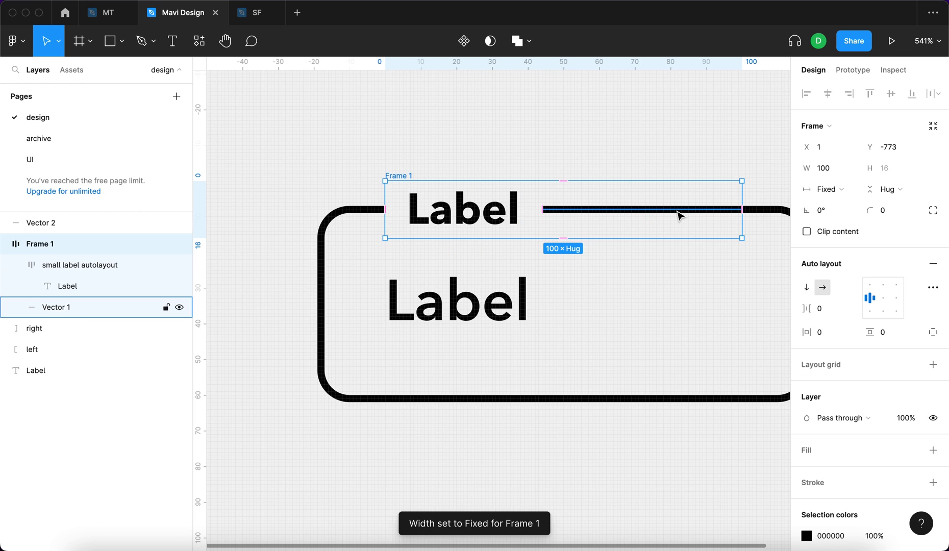
mouse_move(741, 195)
left_mouse_down()
mouse_move(599, 197)
mouse_move(742, 199)
left_mouse_up()
scroll(599, 153, "down", 3)
scroll(701, 198, "left", 5)
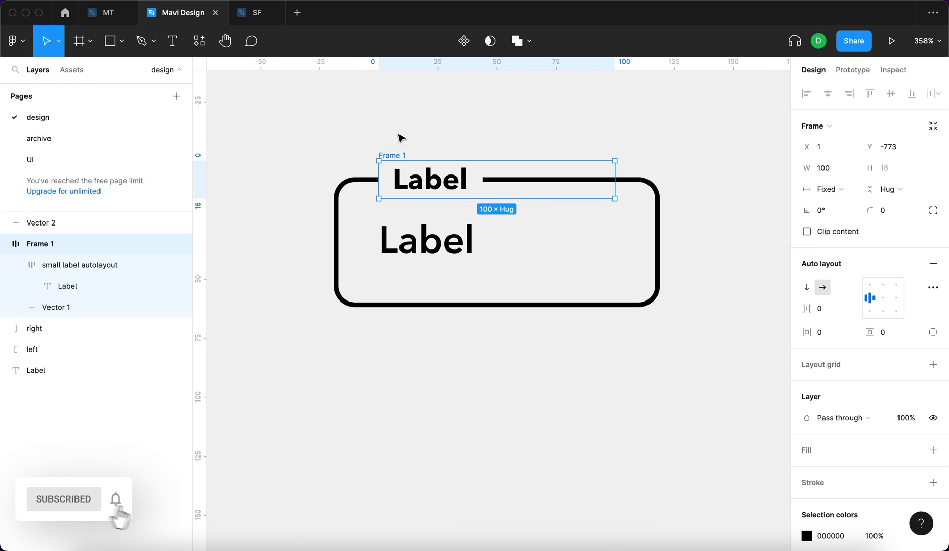
Step: Set the combined frame's vertical sizing to Fixed height and rename the frame top part
left_click(898, 193)
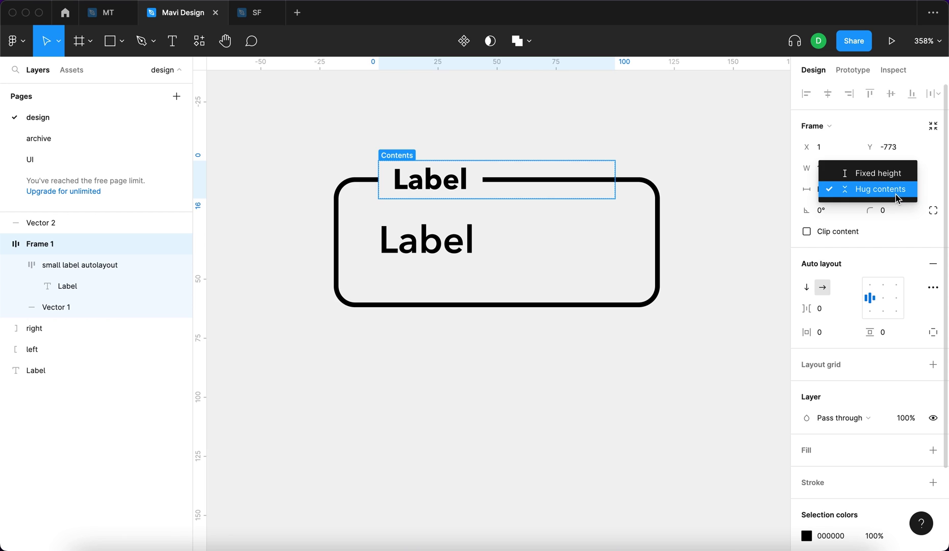
left_click(894, 172)
double_click(393, 156)
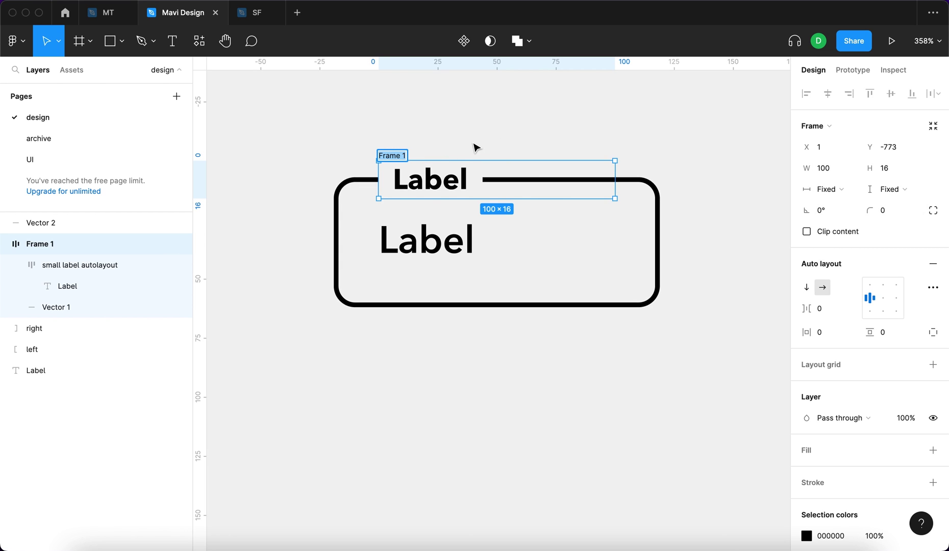
type("t")
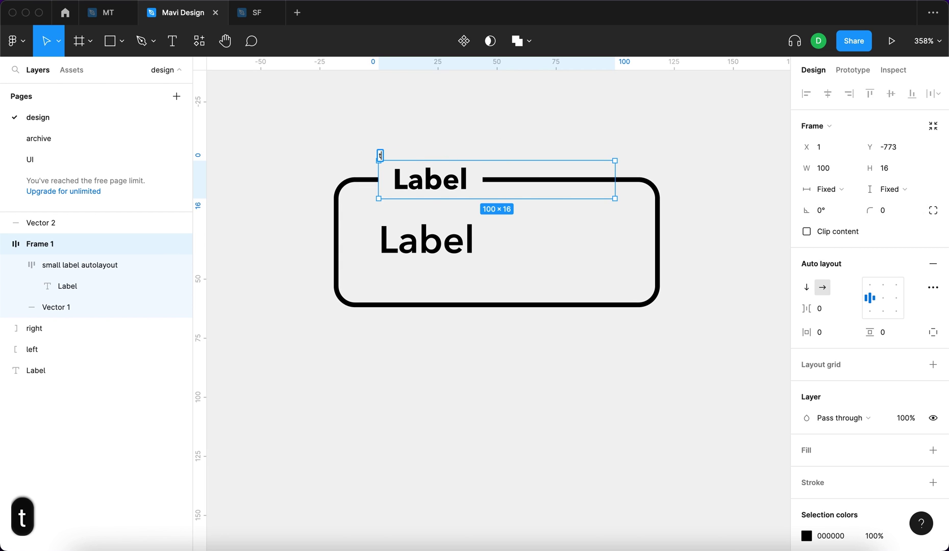
type("op part")
key("Return")
Step: Test the top part frame by hiding and reshowing the small label frame and resizing from the right edge
left_click(430, 181)
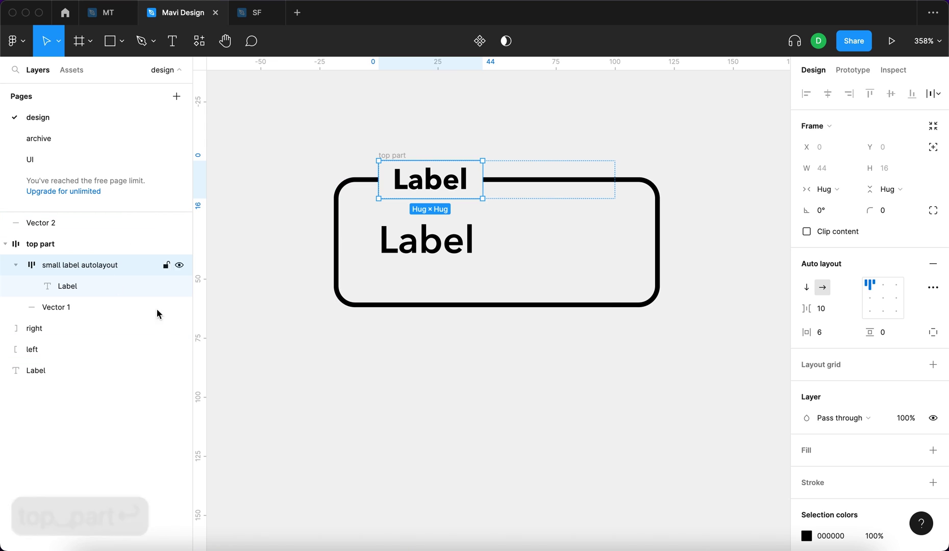
left_click(930, 419)
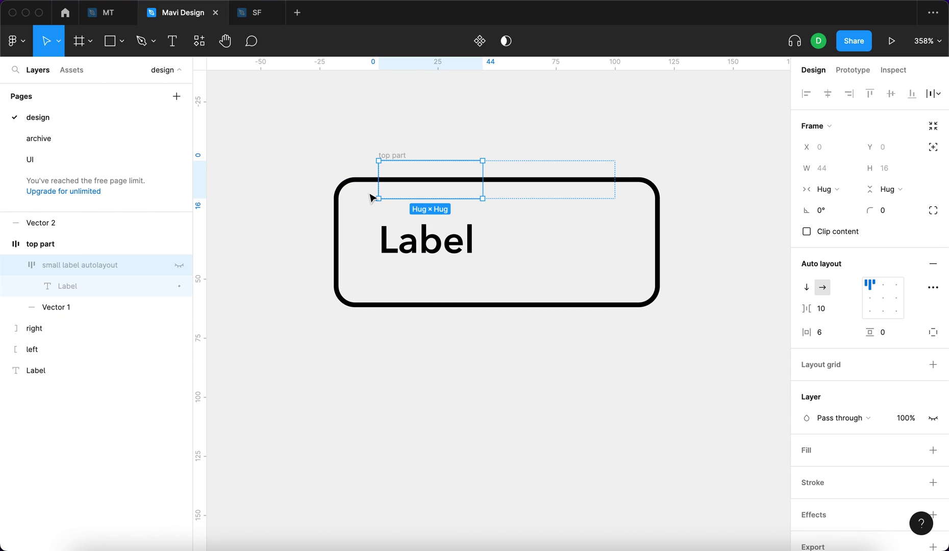
left_click(179, 265)
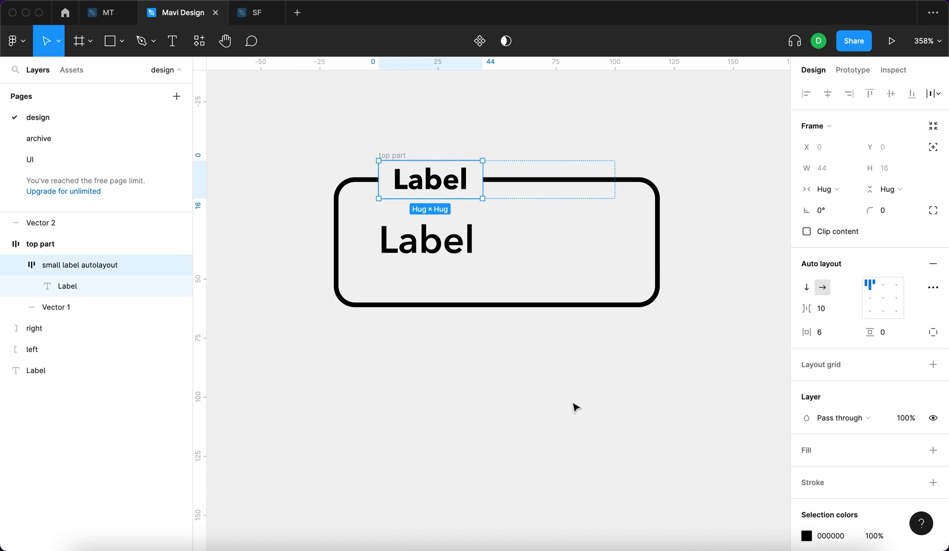
left_click(578, 407)
left_click(408, 152)
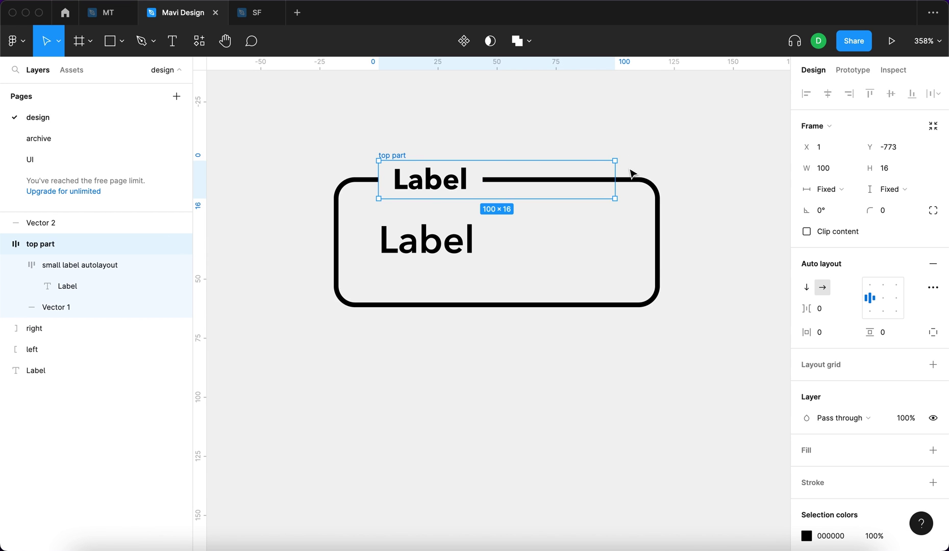
mouse_move(613, 168)
left_mouse_down()
mouse_move(522, 169)
mouse_move(612, 167)
left_mouse_up()
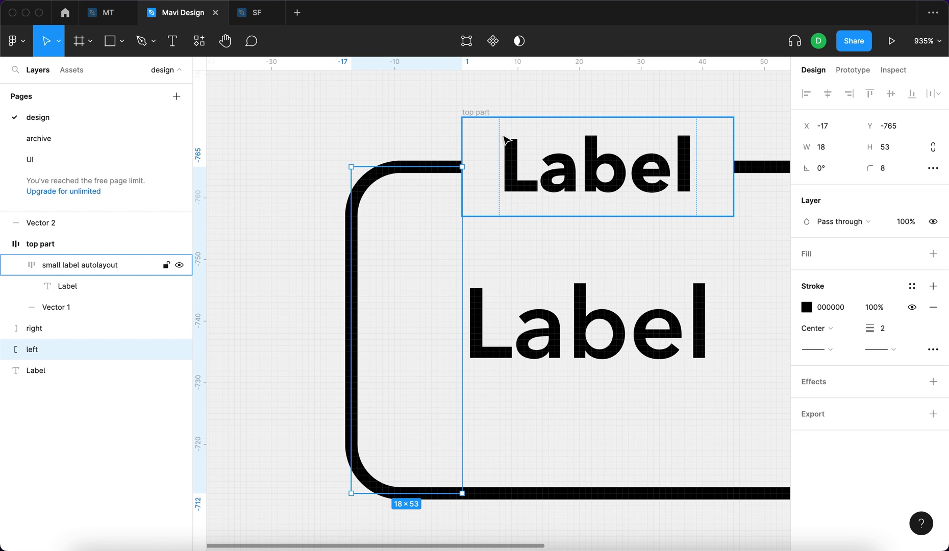
Step: Shorten the upper end of the left border piece to X -5
key("Return")
left_click(462, 169)
key("Left")
key("Left")
key("Left")
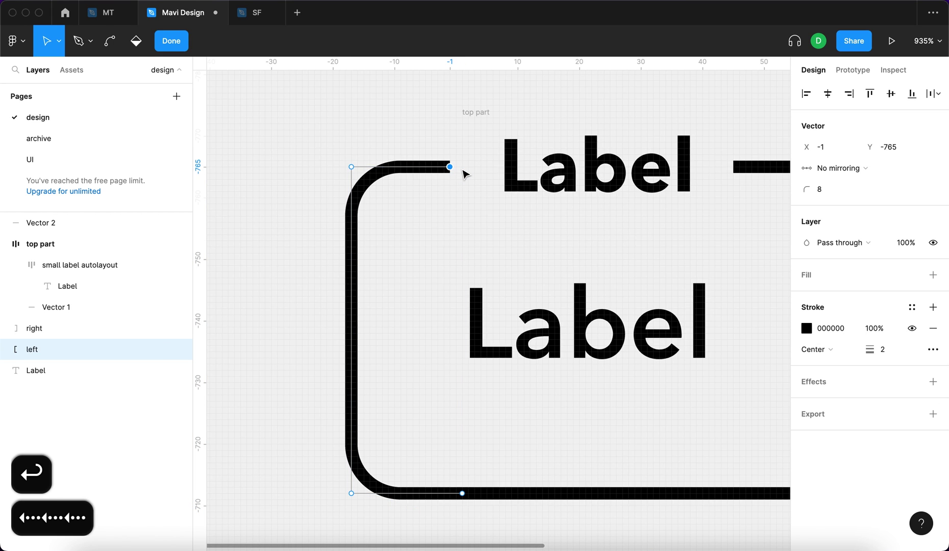
key("Left")
key("Left")
key("Left")
key("Left")
key("Return")
left_click(383, 106)
Step: Extend the top part frame's left edge to X -5 so the frame is 106 wide
left_click(462, 134)
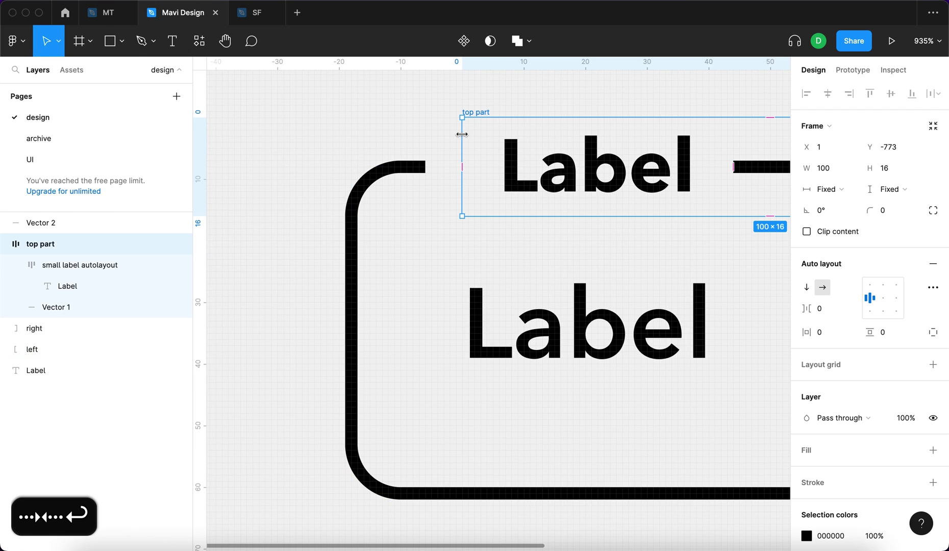
left_click_drag(461, 134, 425, 135)
left_click(837, 172)
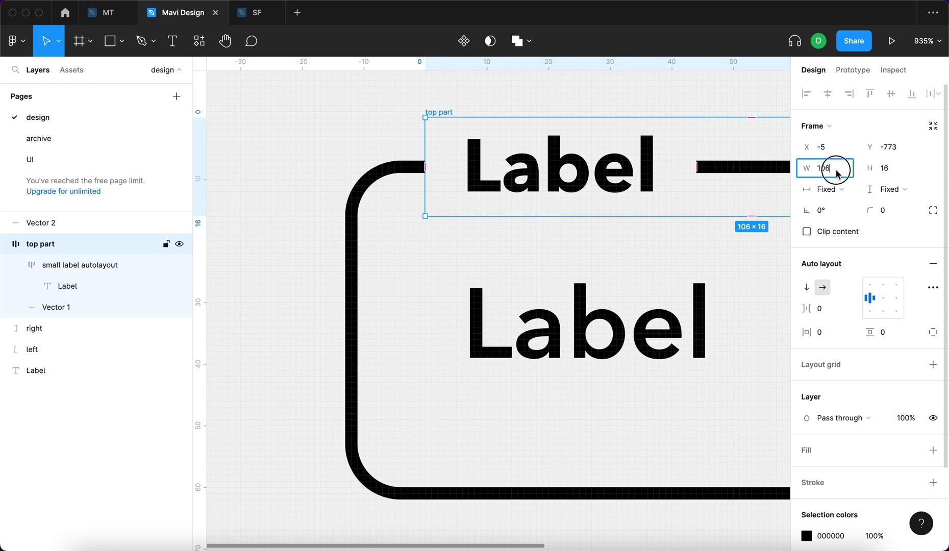
Step: Rename the text layer inside the small label auto-layout to small label
scroll(322, 163, "down", 5)
double_click(69, 287)
type("smaal")
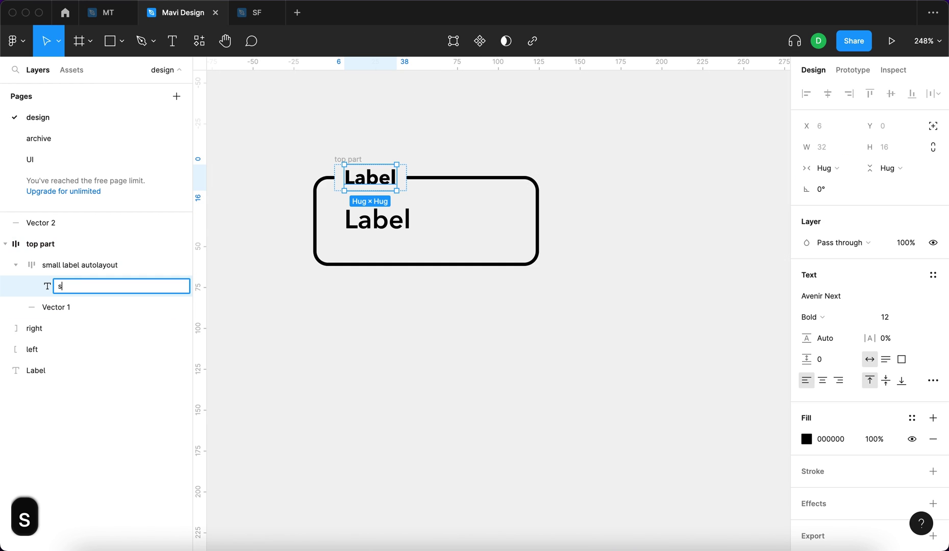
key("BackSpace")
key("BackSpace")
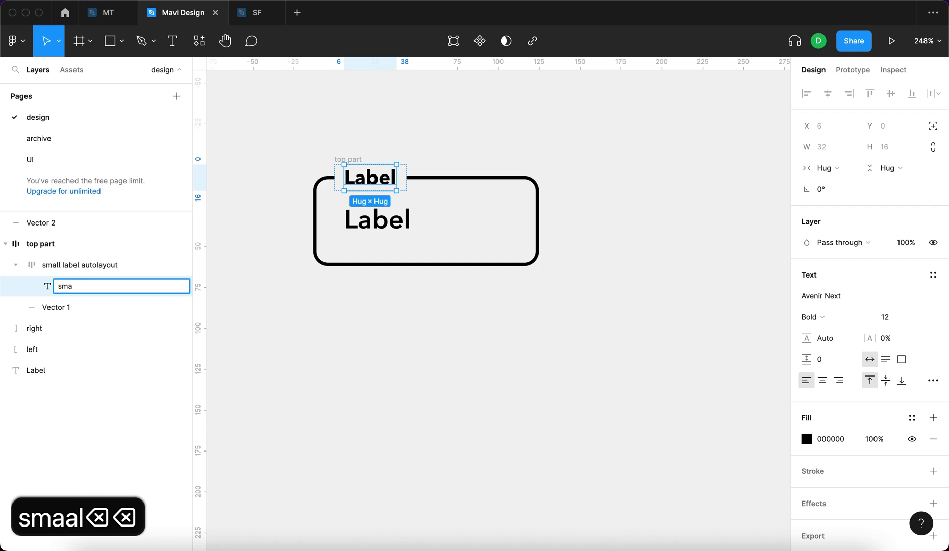
type("ll label")
Step: Select all border pieces, the top part and the large Label, and wrap them in one frame
left_click(640, 313)
left_click_drag(658, 325, 257, 110)
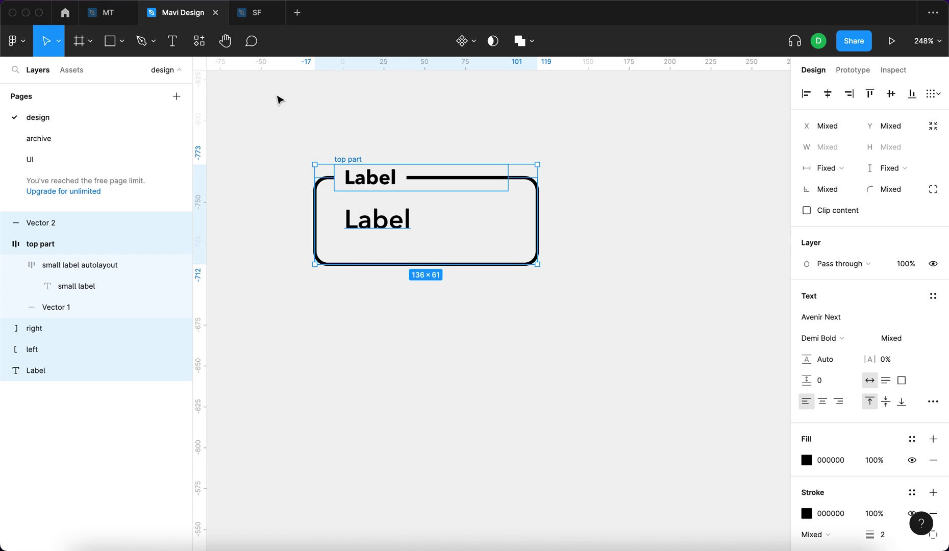
key("alt+super+g")
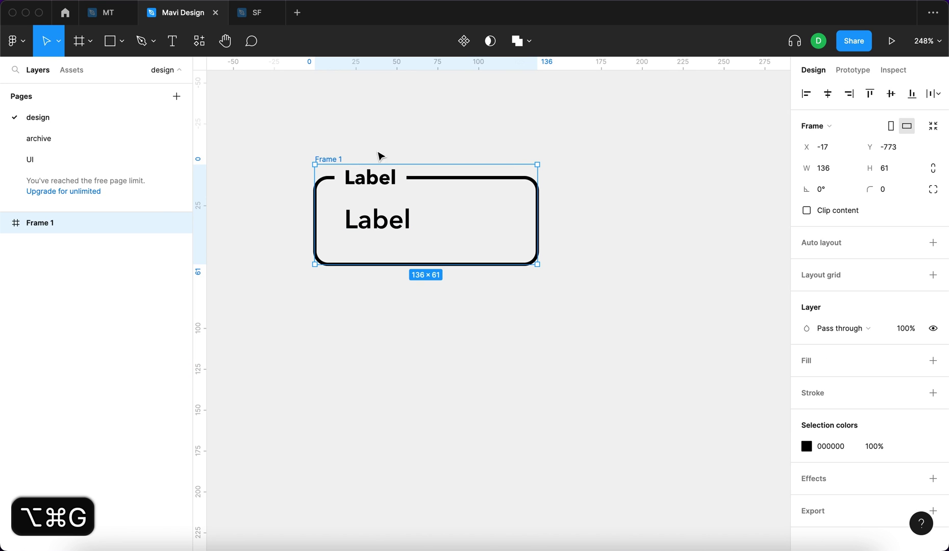
Step: Set the vertical constraint of all layers inside the new frame to Bottom and trim the frame's upper edge to a height of 53
scroll(348, 165, "up", 5)
key("Return")
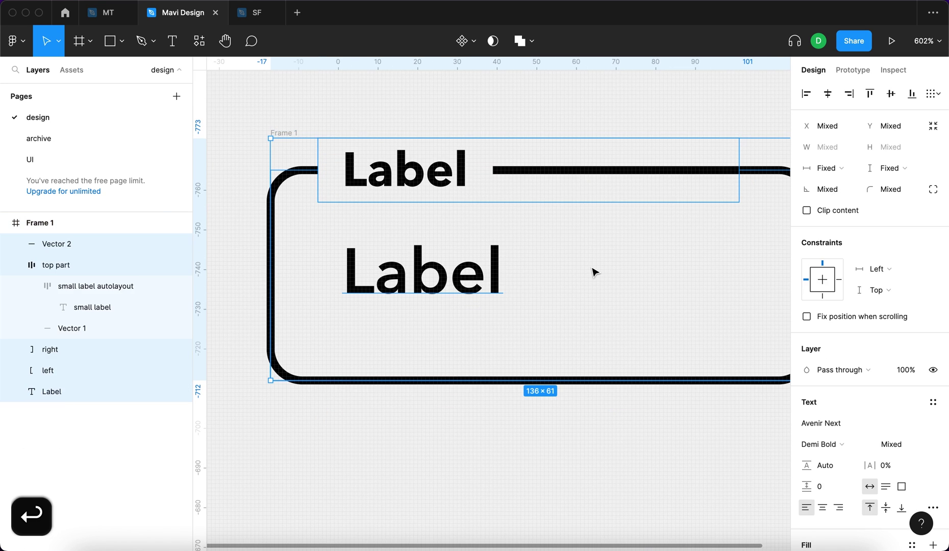
scroll(594, 272, "right", 3)
left_click(914, 290)
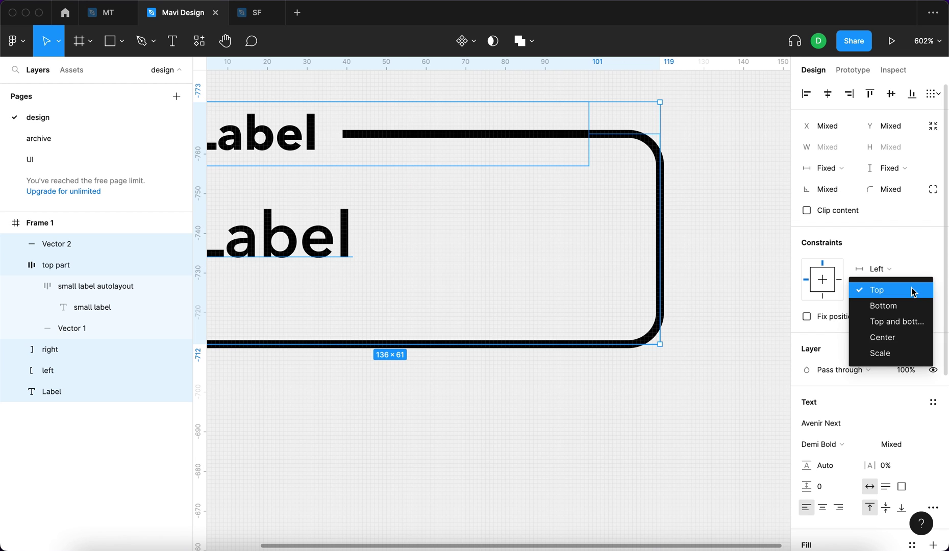
left_click(907, 308)
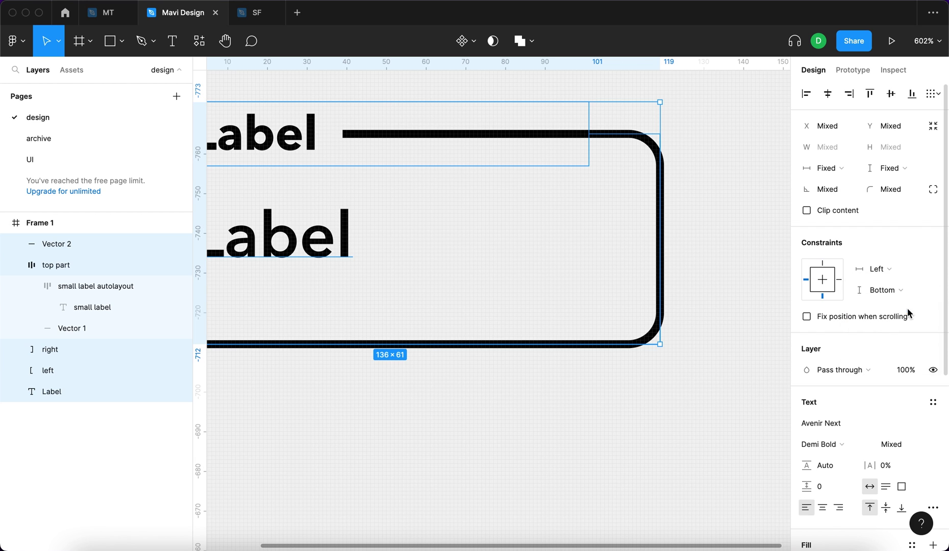
scroll(588, 218, "left", 2)
scroll(588, 218, "left", 3)
key("Escape")
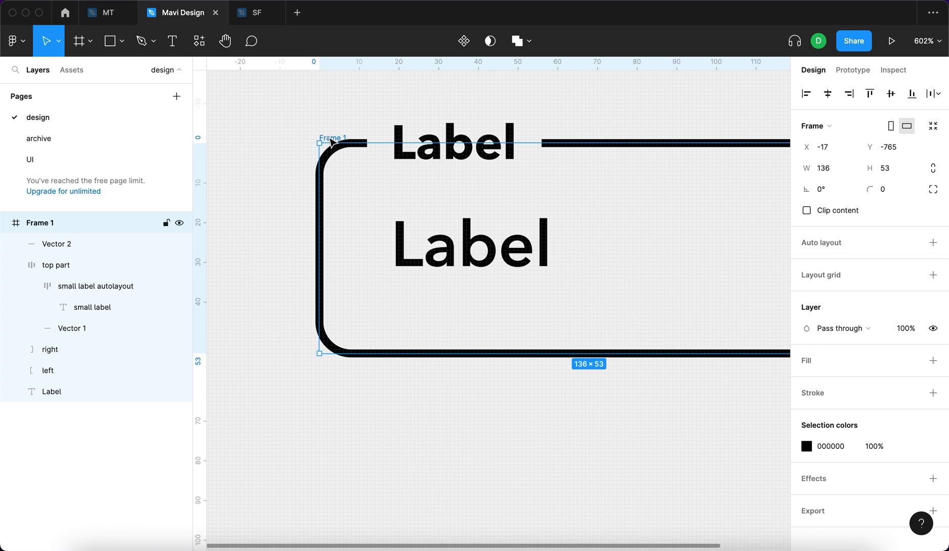
Step: Rename the outer frame form field and move it to X -28, Y -754
type("form field")
key("Return")
left_click(345, 139)
left_click_drag(345, 139, 299, 180)
Step: Try clipping the content of the form field frame and turn the clipping off again
left_click(408, 172)
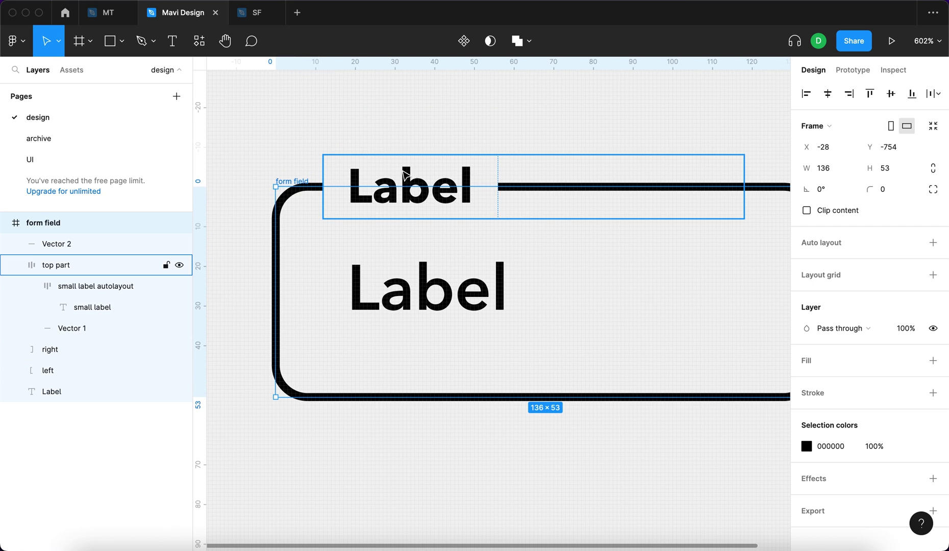
scroll(581, 189, "down", 5)
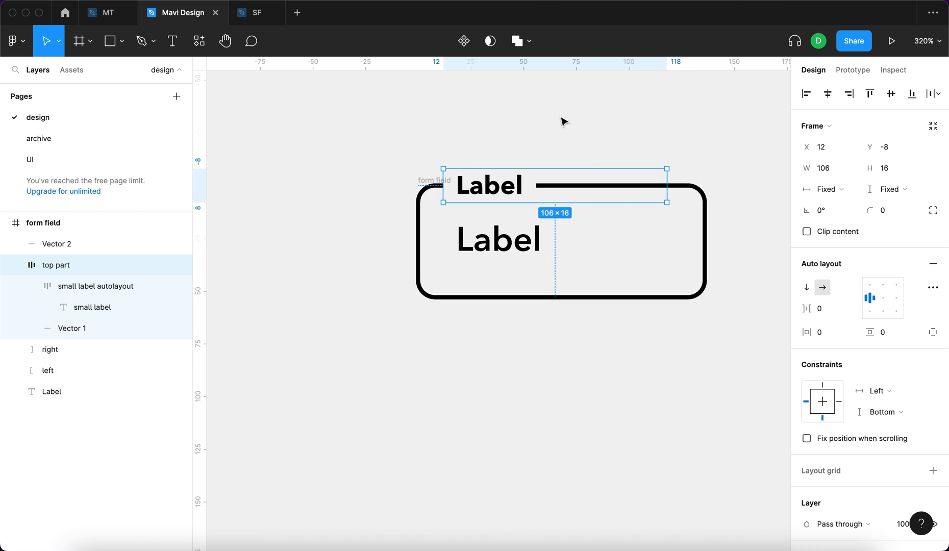
left_click(434, 180)
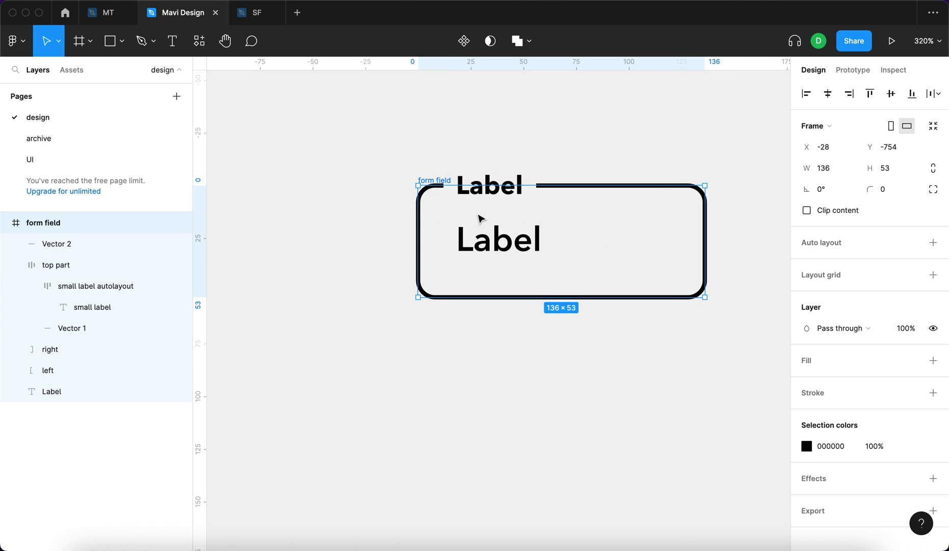
left_click(815, 212)
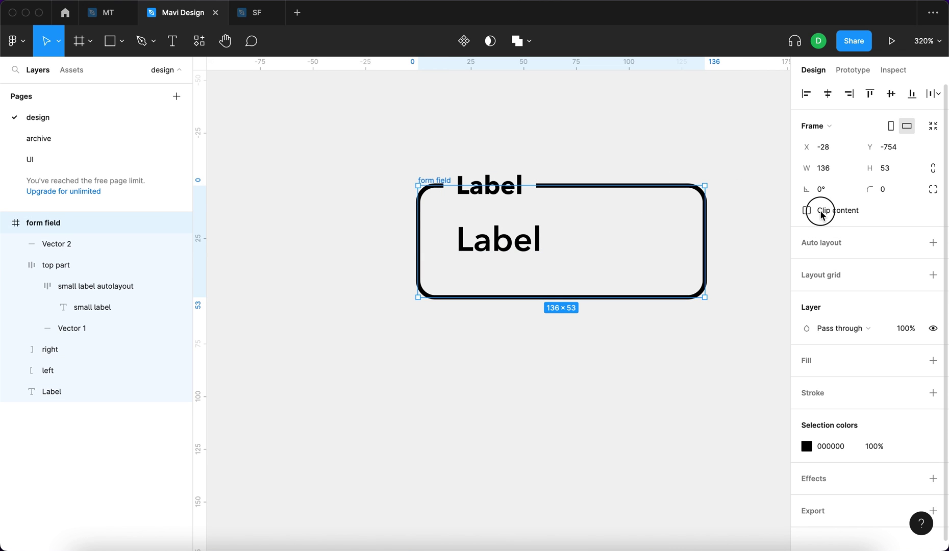
left_click(718, 158)
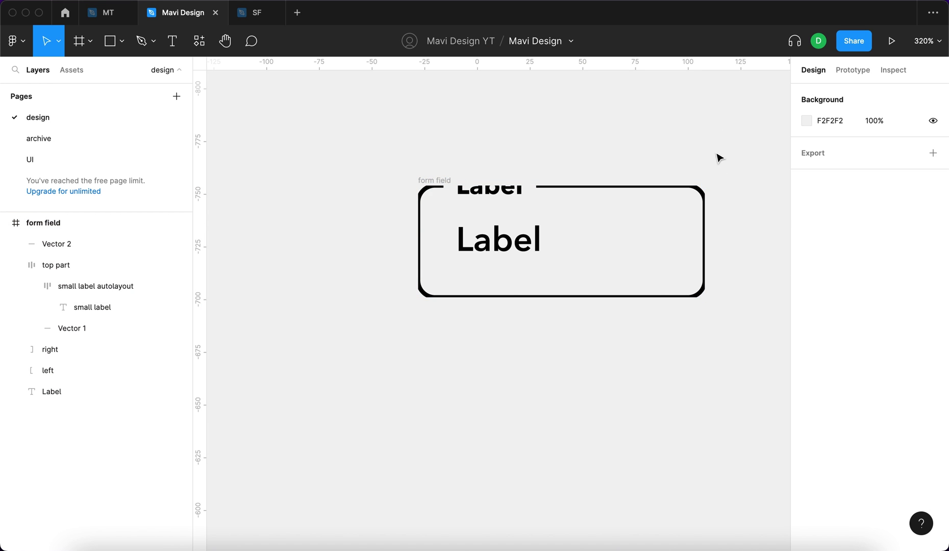
left_click(436, 180)
left_click(841, 213)
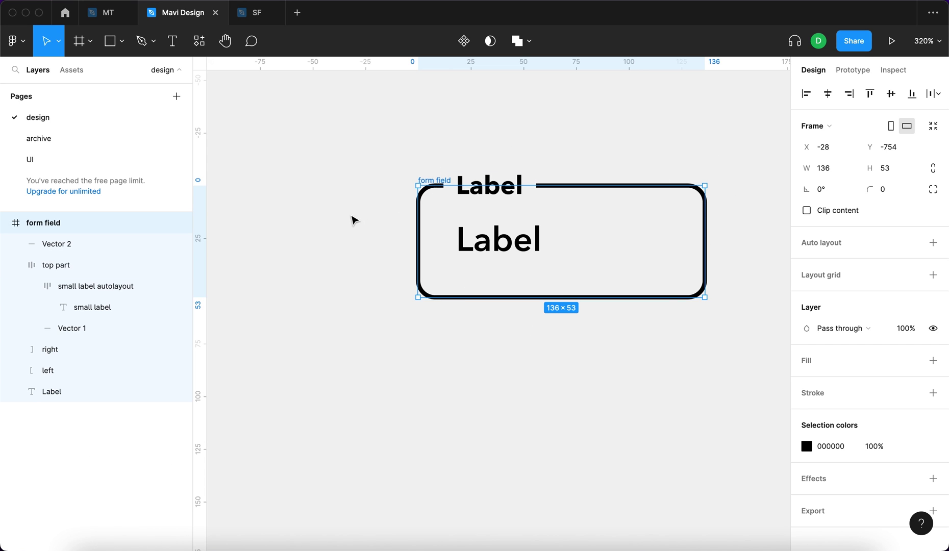
Step: Rename the lower border line layer Vector 2 to bottom
left_click(65, 246)
double_click(65, 246)
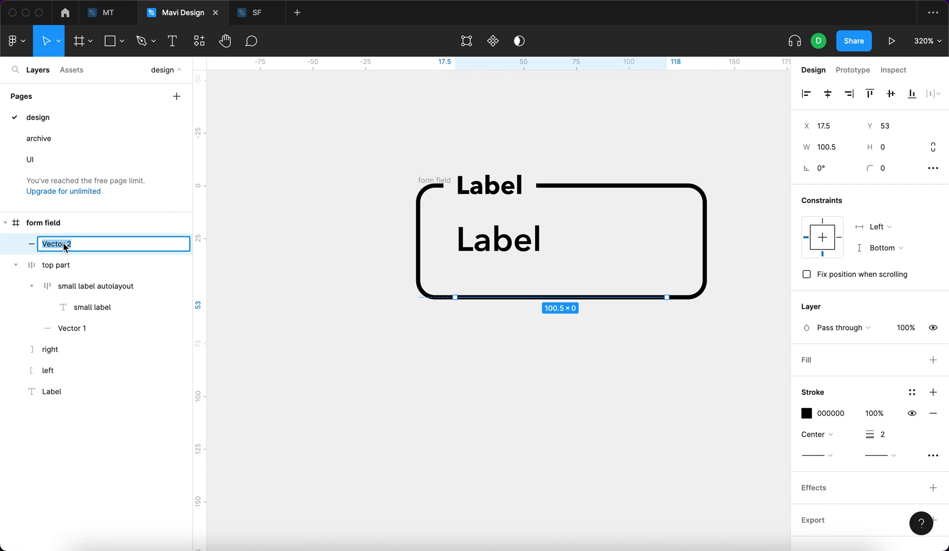
type("bottom")
key("Return")
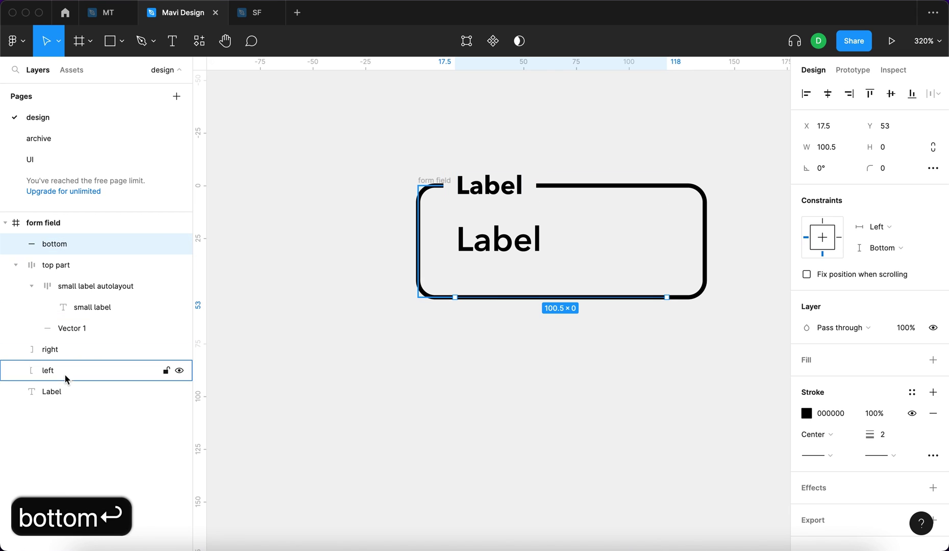
Step: Rename the line layer Vector 1 inside the top part frame to top line
left_click(68, 328)
left_click(66, 351)
left_click(69, 394)
left_click(68, 328)
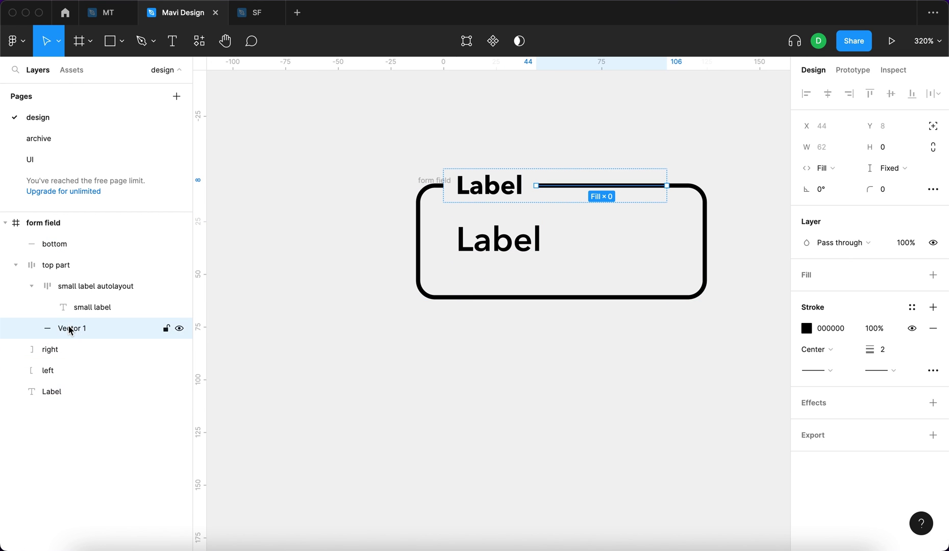
double_click(68, 328)
type("top line")
key("Return")
Step: Set the left border piece's constraints to Left horizontally and Top and bottom vertically
left_click(434, 181)
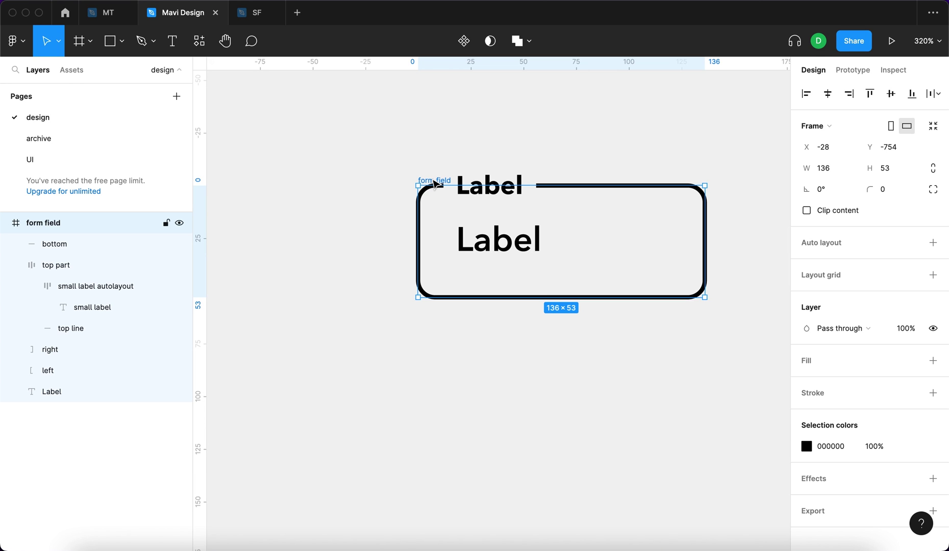
left_click(402, 212)
left_click(433, 181)
double_click(423, 197)
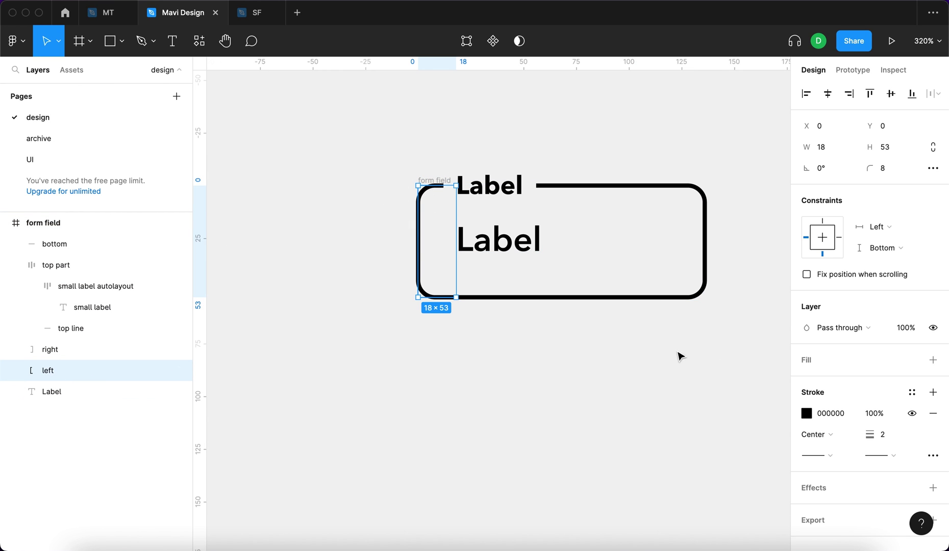
left_click(902, 232)
left_click(902, 228)
left_click(900, 247)
left_click(900, 264)
left_click(487, 270)
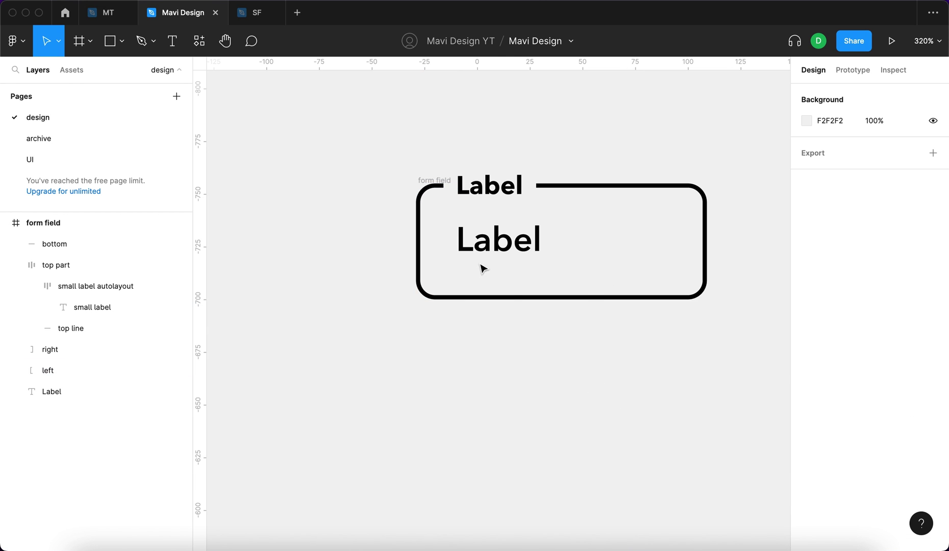
Step: Test stretching the form field to a height of 79 from its lower edge, and undo the resize
left_click(621, 300)
left_click_drag(622, 300, 622, 352)
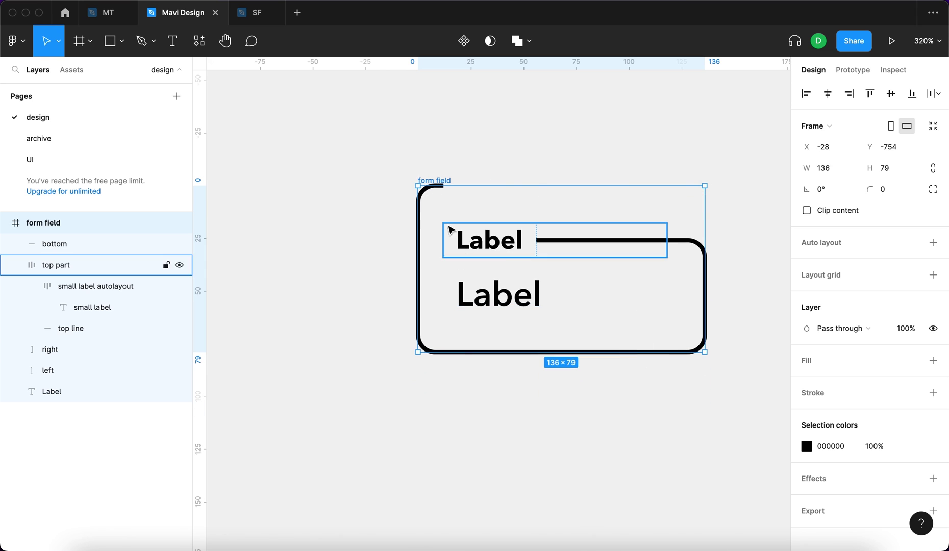
key("super+z")
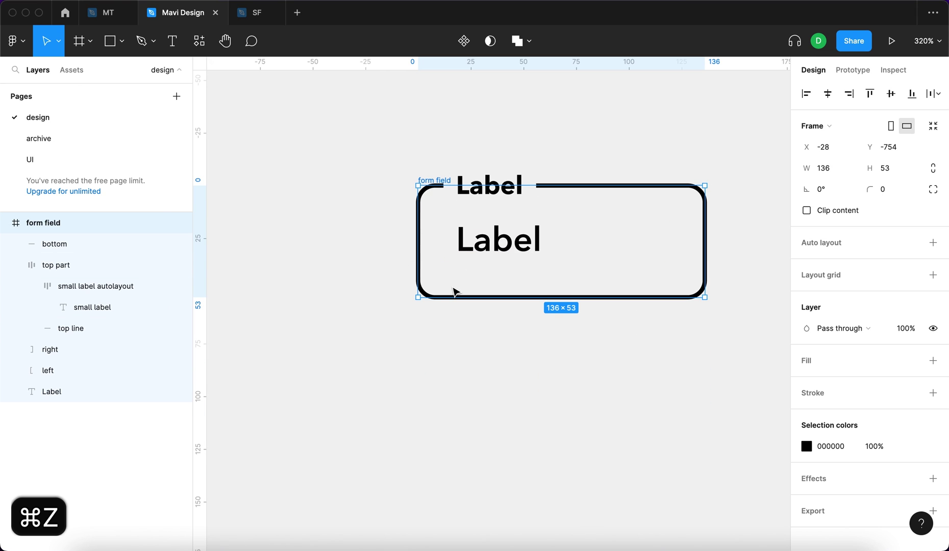
Step: Set the large Label's constraints to Left horizontally and Center vertically, keeping it at X 18
left_click(467, 253)
left_click_drag(466, 254, 500, 250)
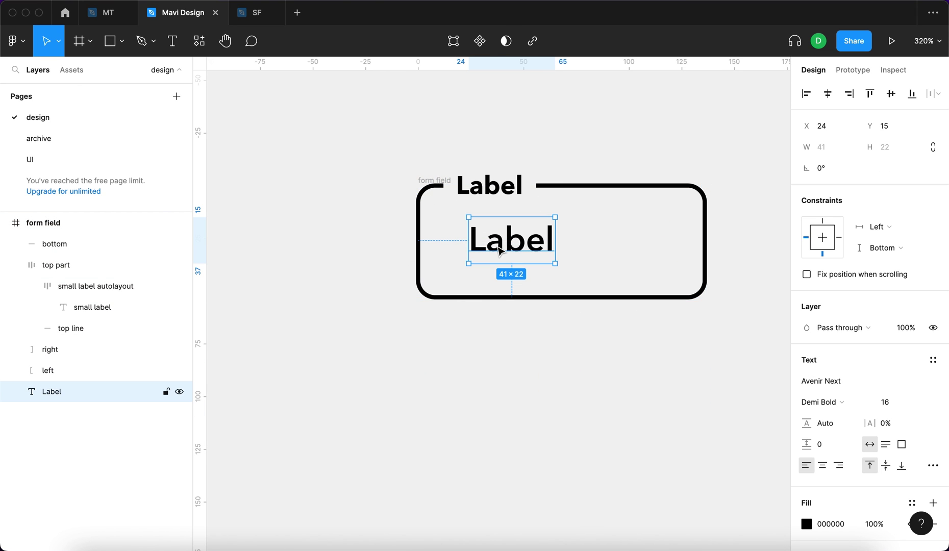
key("super+z")
left_click(886, 229)
left_click(887, 232)
left_click(890, 248)
left_click(886, 280)
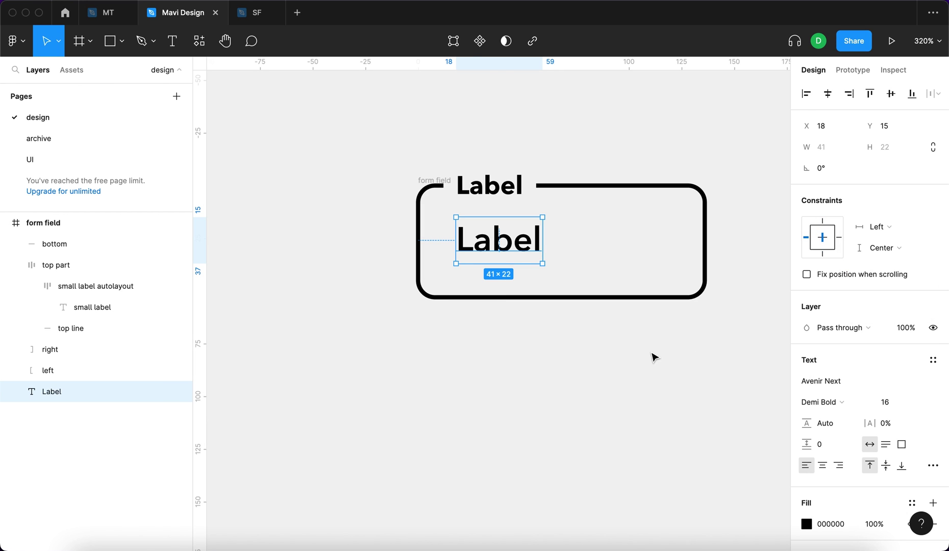
Step: Set the right border piece's constraints to Right horizontally and Top and bottom vertically
left_click(655, 359)
left_click(706, 231)
left_click(881, 226)
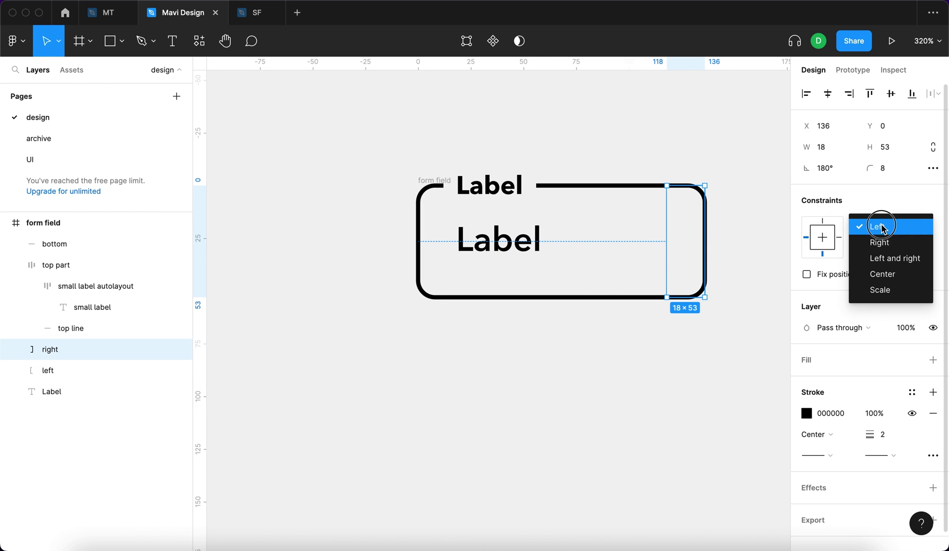
left_click(879, 242)
left_click(888, 249)
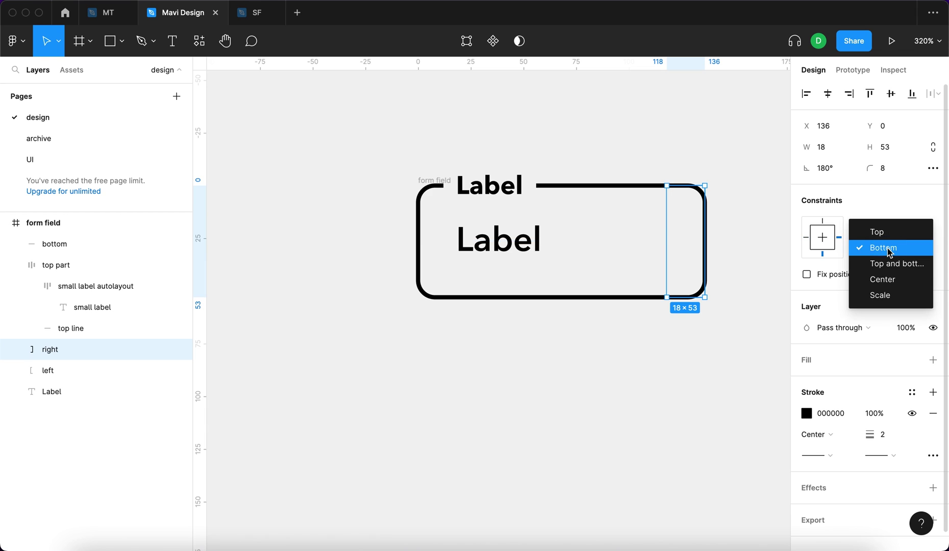
left_click(888, 265)
Step: Set the top part frame's constraints to Left and right horizontally and Top vertically
left_click(576, 184)
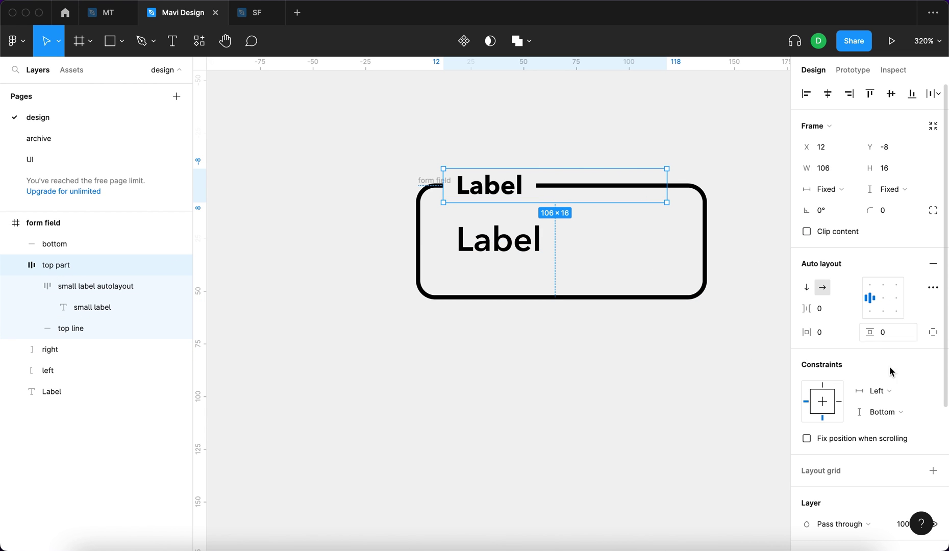
left_click(884, 390)
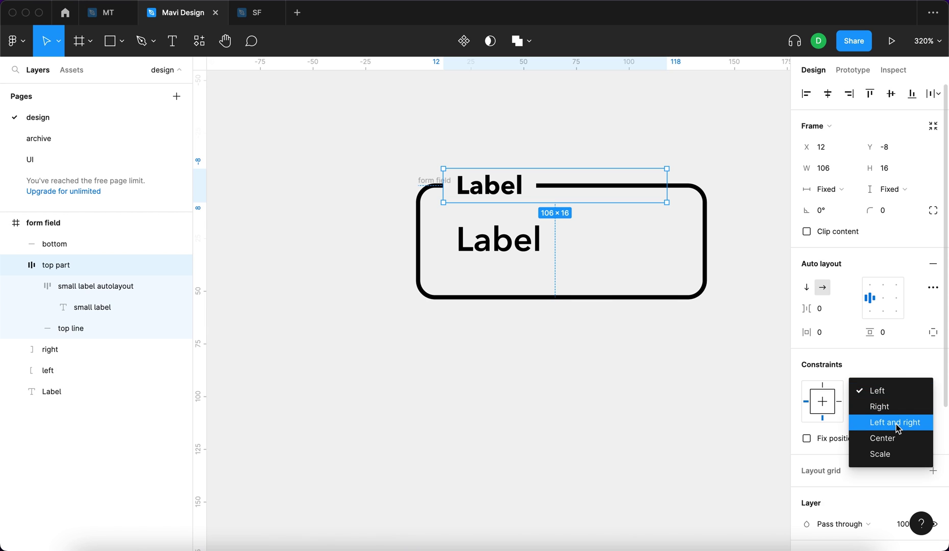
left_click(894, 422)
left_click(892, 414)
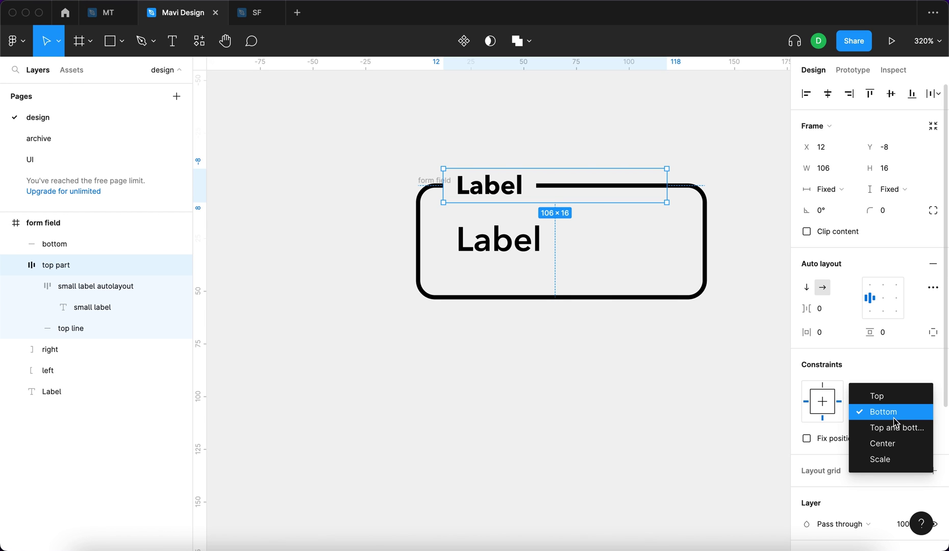
left_click(888, 401)
key("Escape")
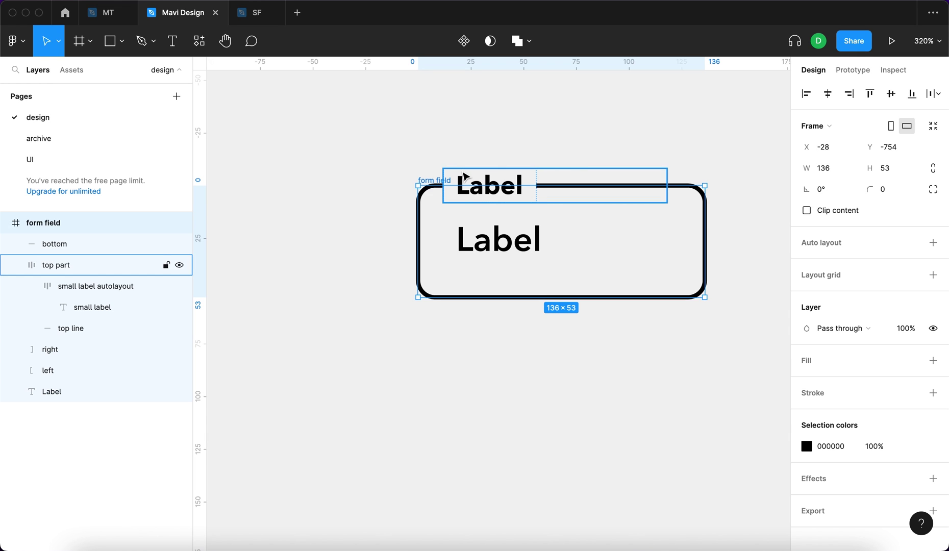
Step: Move the form field to X -99, Y -777, test resizing it to 212 × 122, and undo the resize
left_click_drag(433, 180, 281, 127)
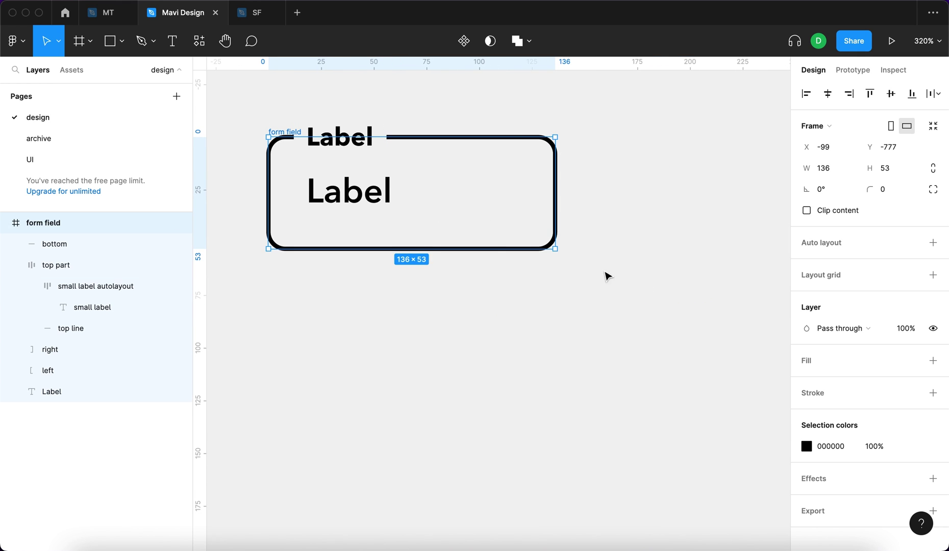
left_click_drag(553, 249, 715, 394)
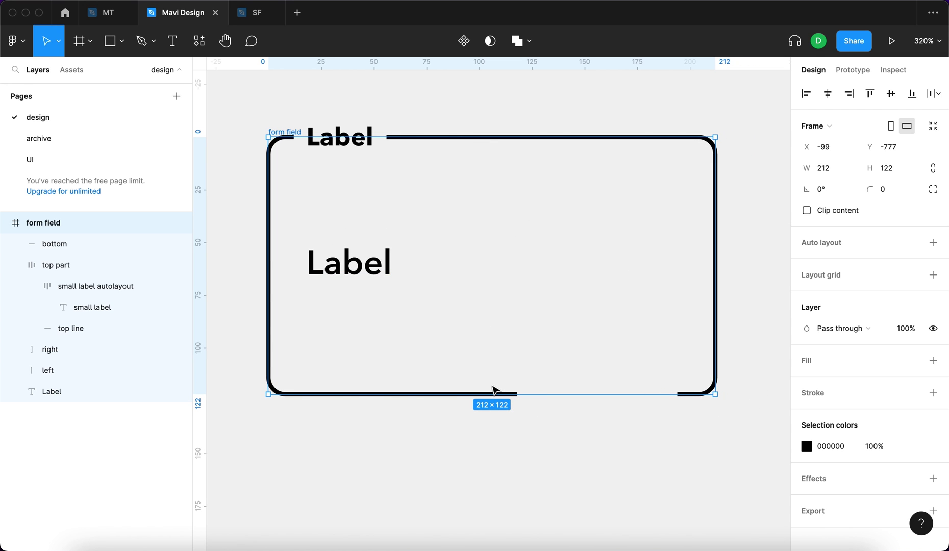
key("cmd+z")
left_click(502, 356)
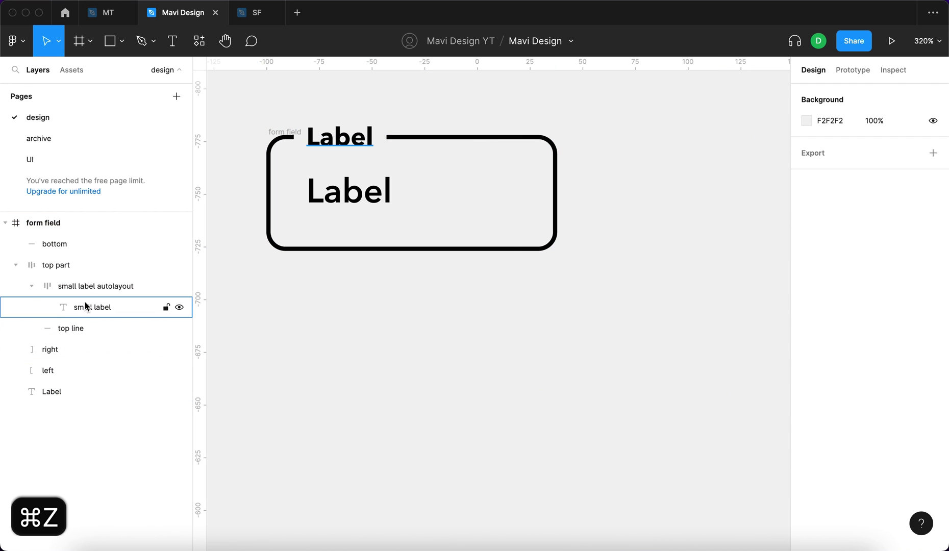
Step: Set the bottom line's horizontal constraint to Left and right, keeping its vertical constraint at Bottom
left_click(83, 244)
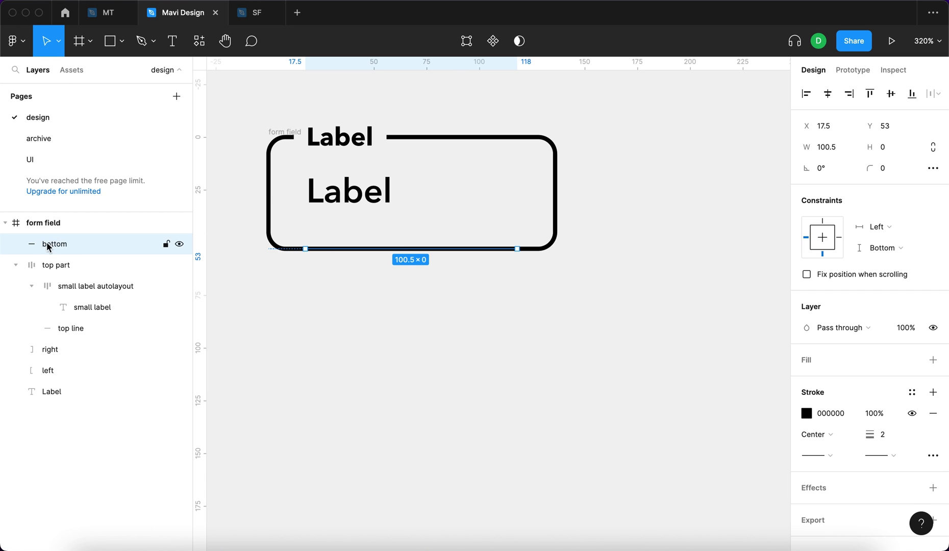
left_click(916, 233)
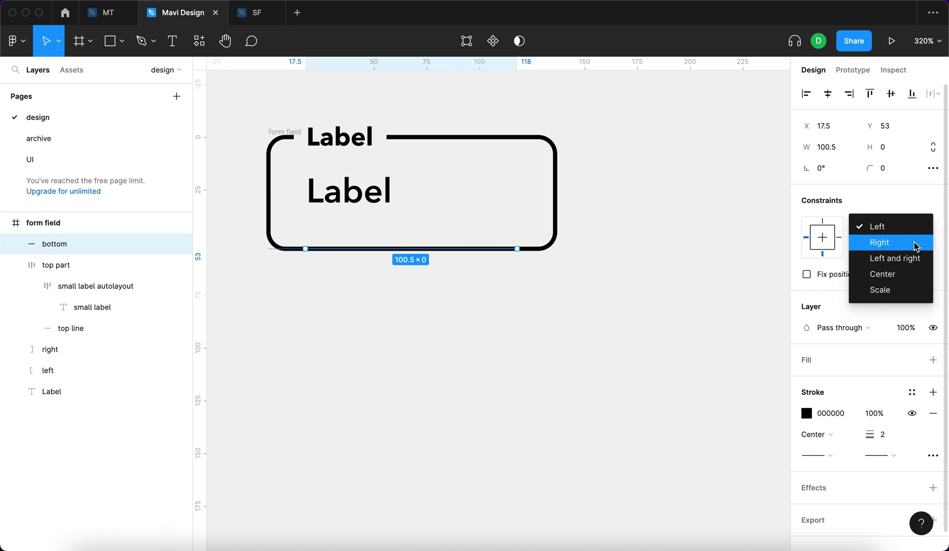
left_click(914, 256)
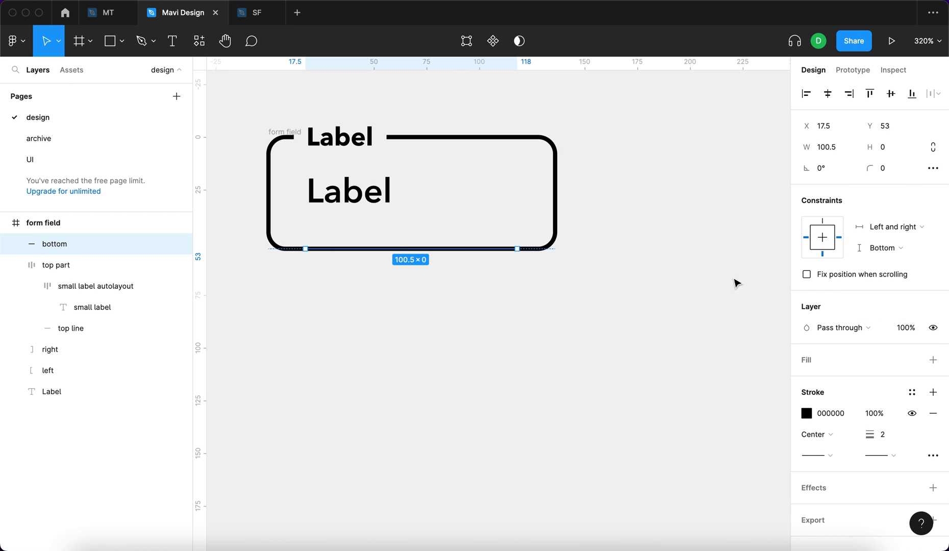
left_click(356, 257)
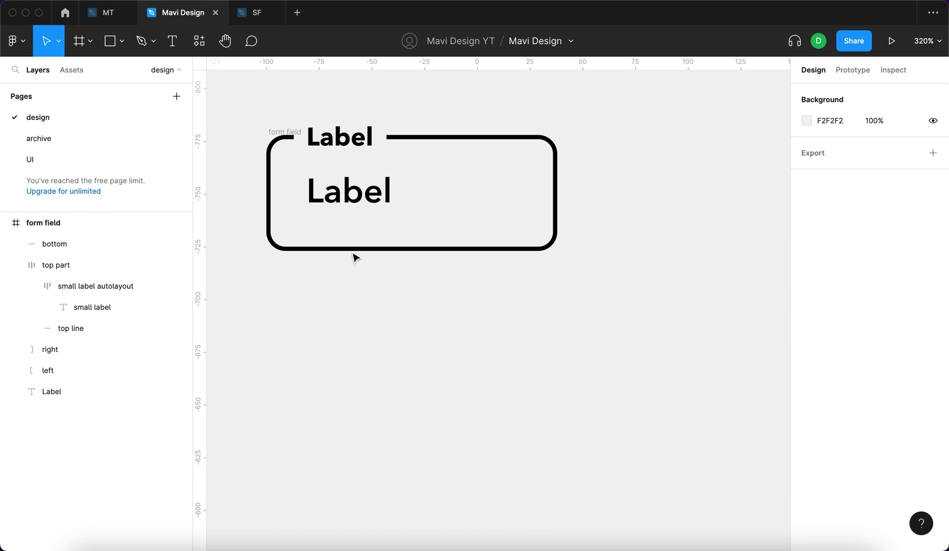
Step: Widen the form field frame to 298 × 53
left_click(285, 132)
left_click_drag(552, 255, 629, 320)
scroll(551, 276, "down", 5)
Step: Change the large Label's vertical constraint to Top, keeping its horizontal constraint at Left
key("Return")
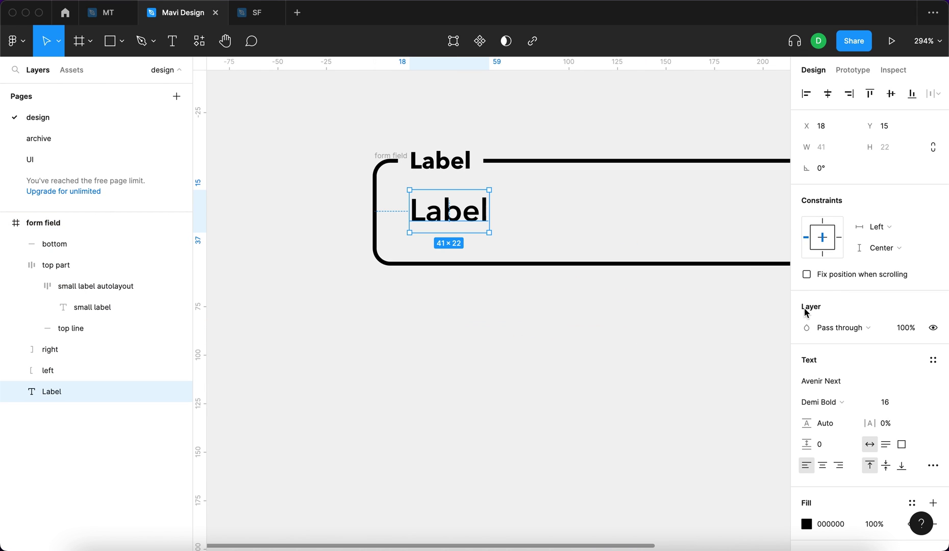
scroll(589, 260, "down", 5)
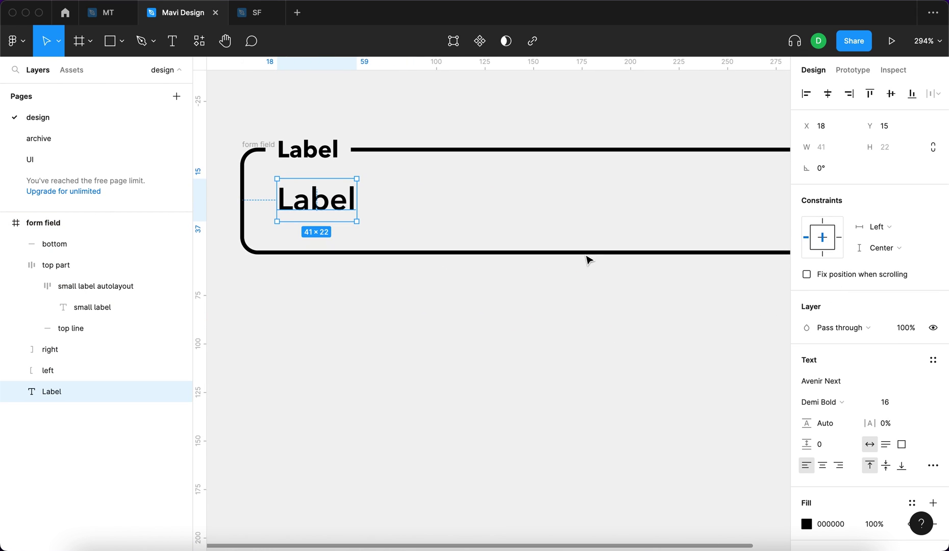
left_click(905, 251)
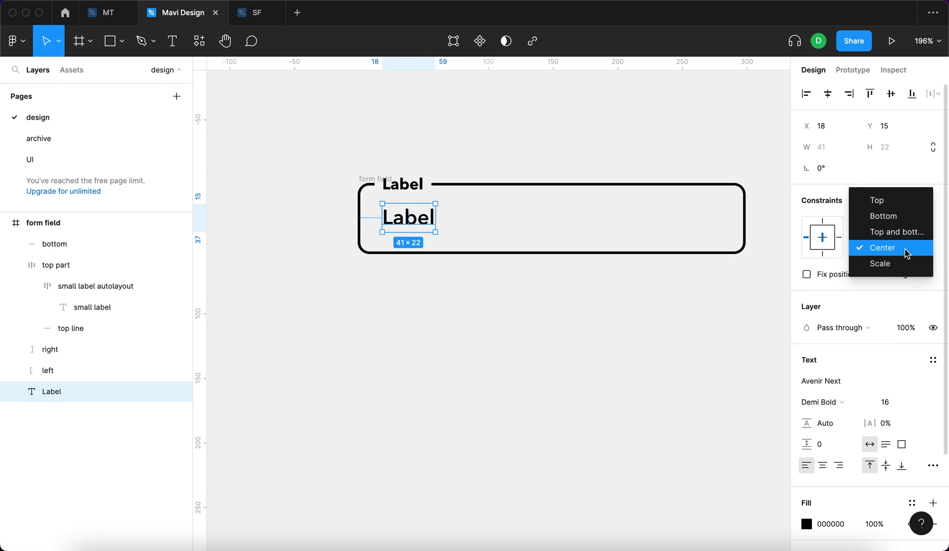
left_click(905, 201)
scroll(301, 195, "right", 3)
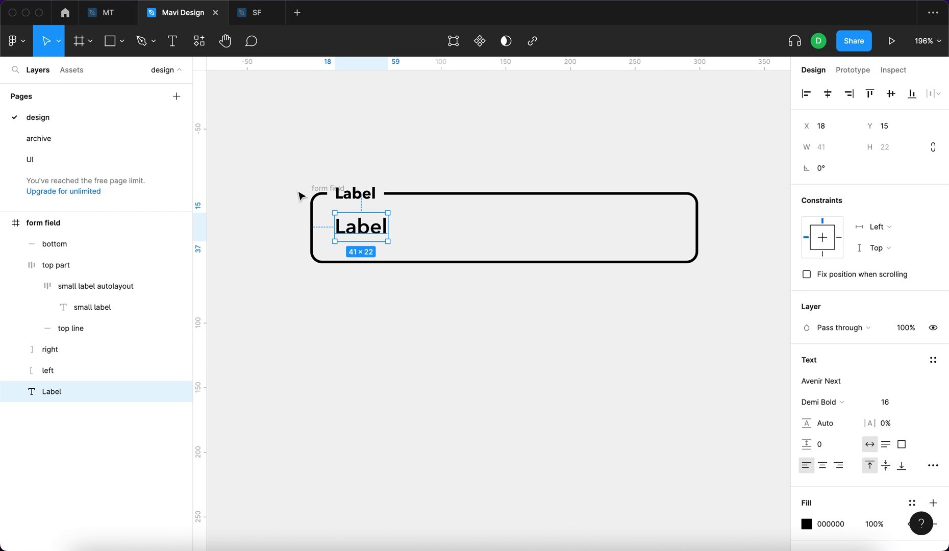
Step: Test resizing the form field to 263 × 196 and undo the resize
left_click(319, 186)
left_click_drag(697, 263, 651, 447)
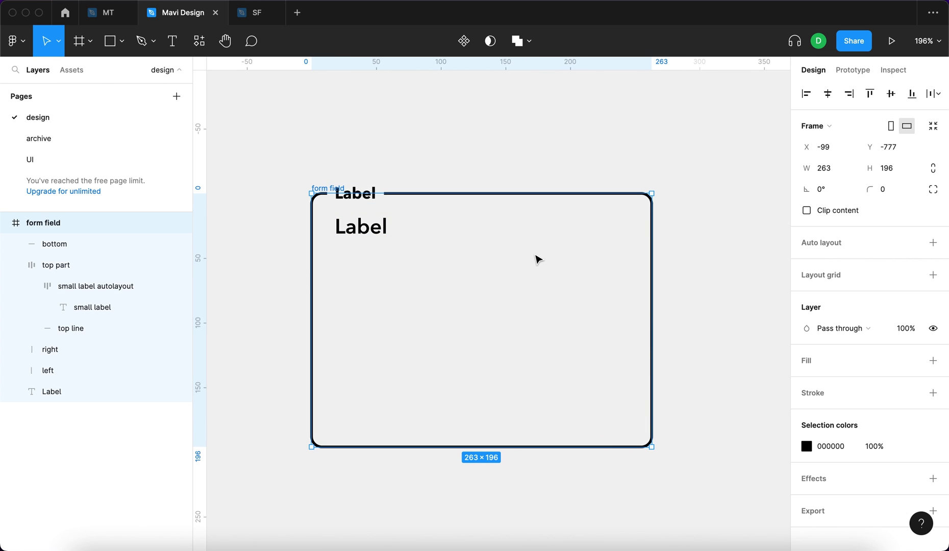
key("super+z")
key("Escape")
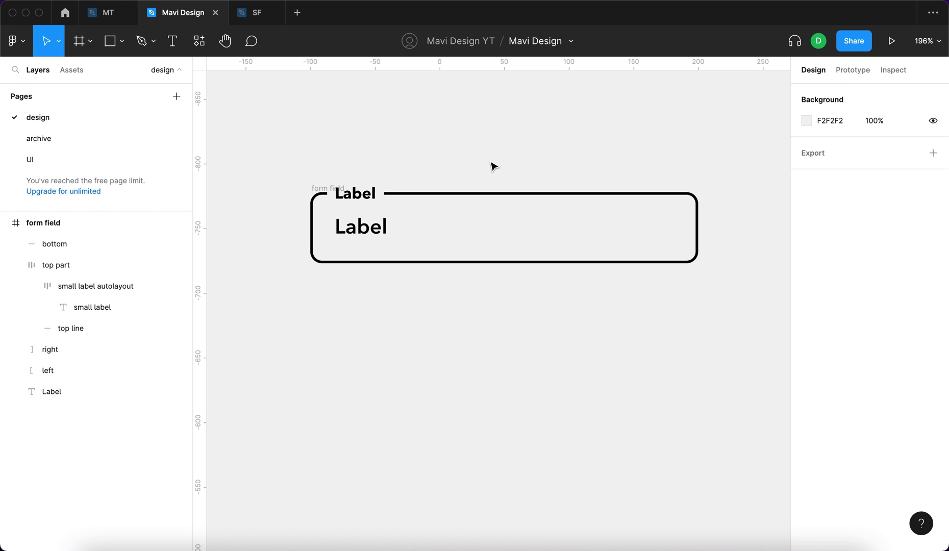
Step: Turn the form field frame into a component
left_click(322, 188)
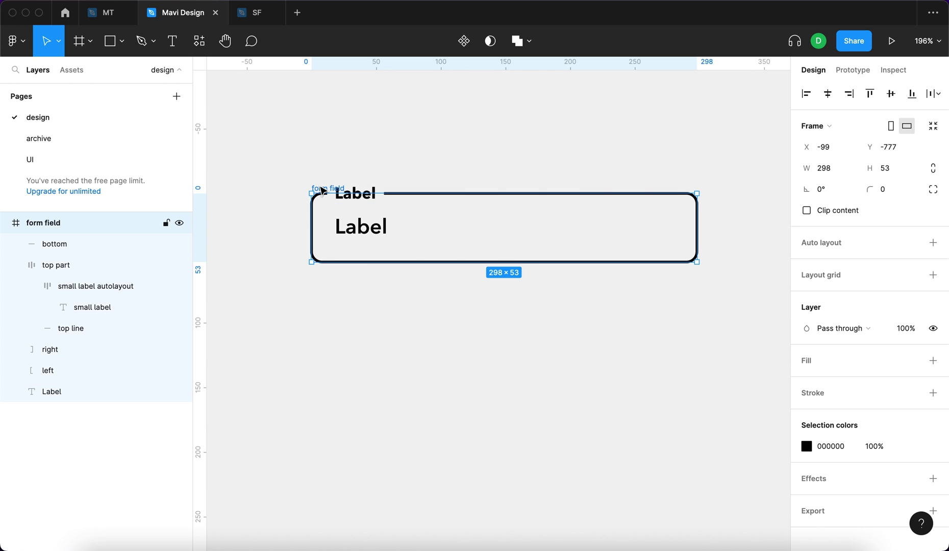
left_click(457, 48)
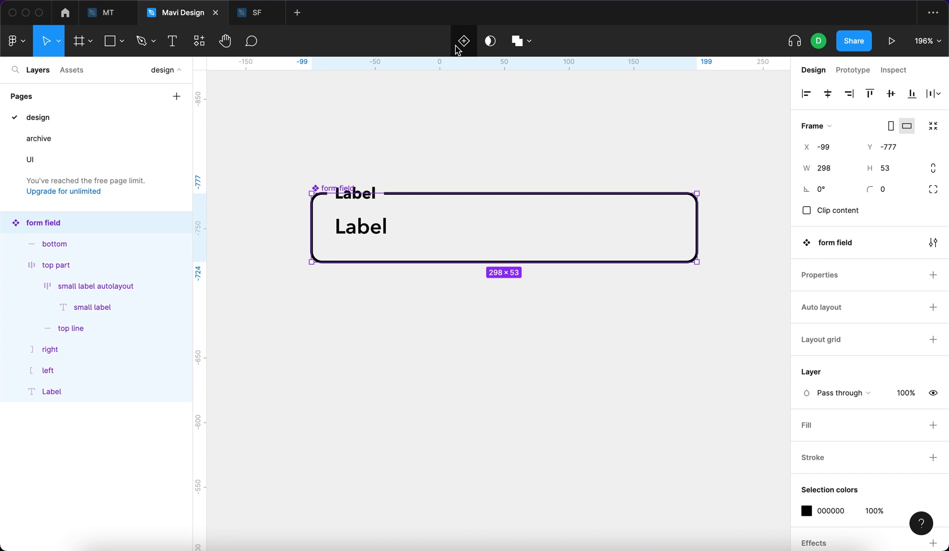
left_click(303, 161)
Step: Create one text property named Label with the value "Default label" for the content of both the small and the large label
scroll(303, 162, "up", 5)
left_click(311, 139, "super")
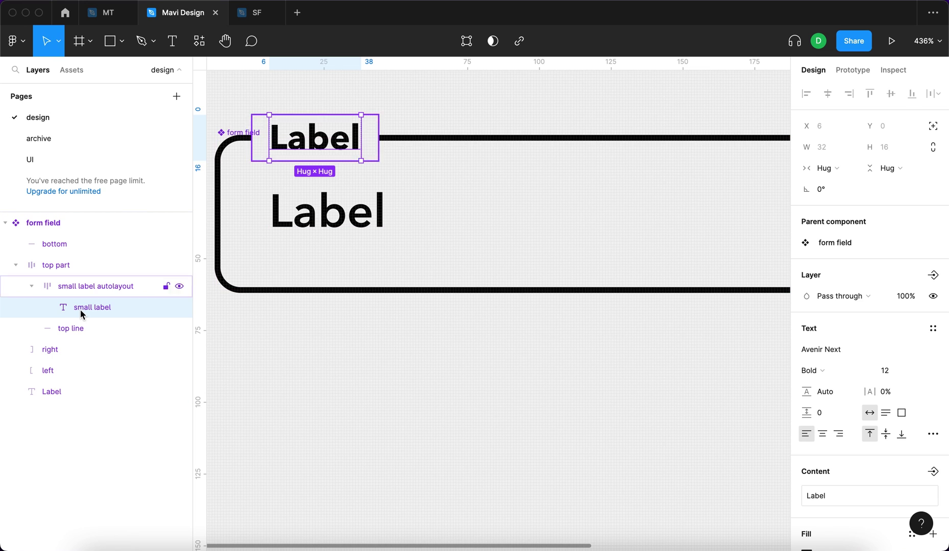
left_click(153, 396, "shift")
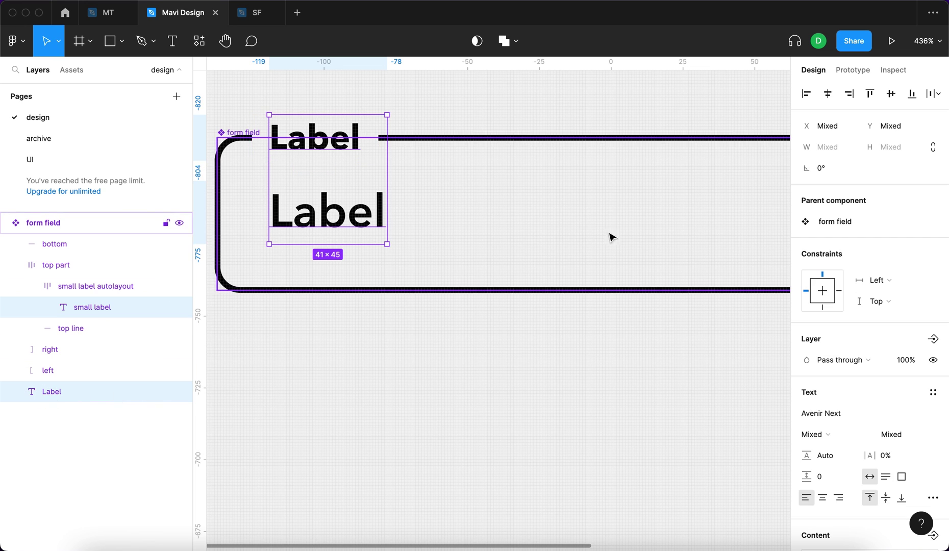
scroll(877, 393, "down", 4)
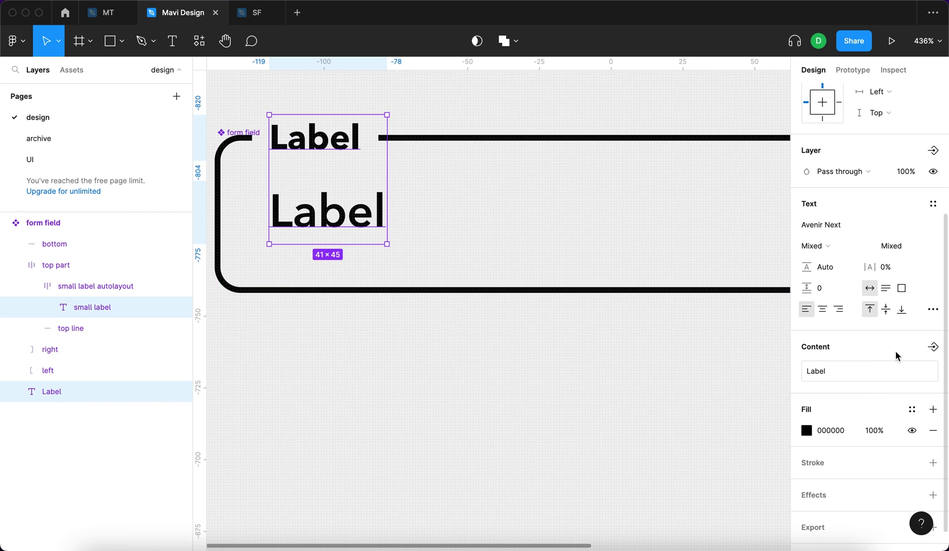
scroll(931, 339, "down", 1)
left_click(933, 322)
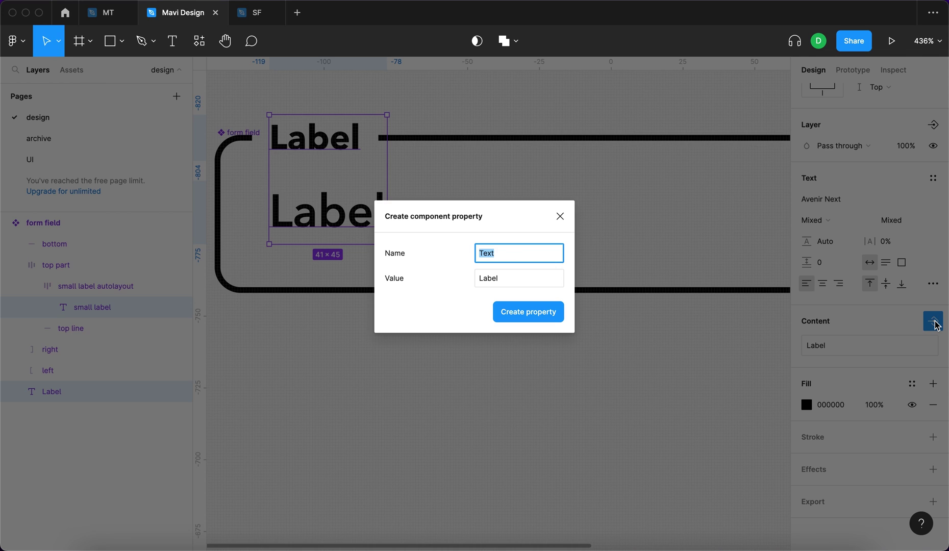
left_click(514, 221)
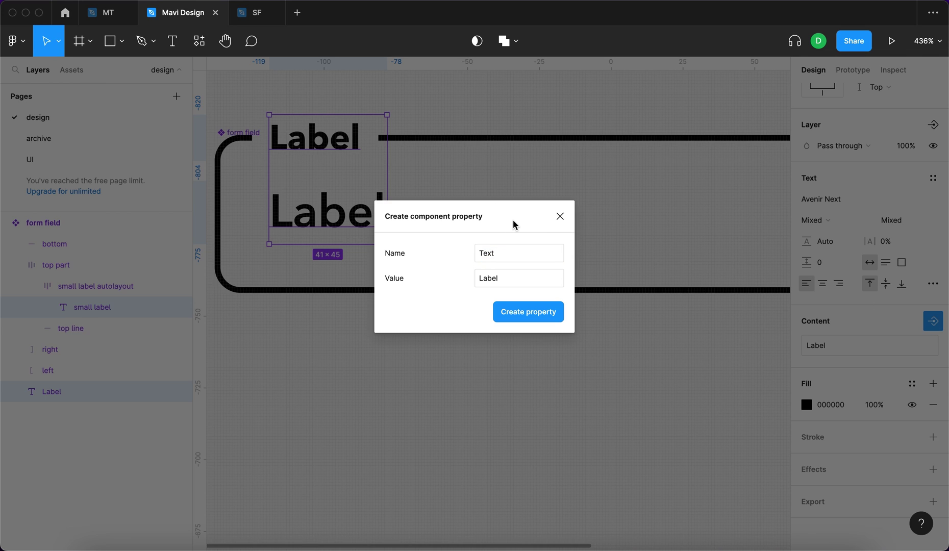
left_click(510, 253)
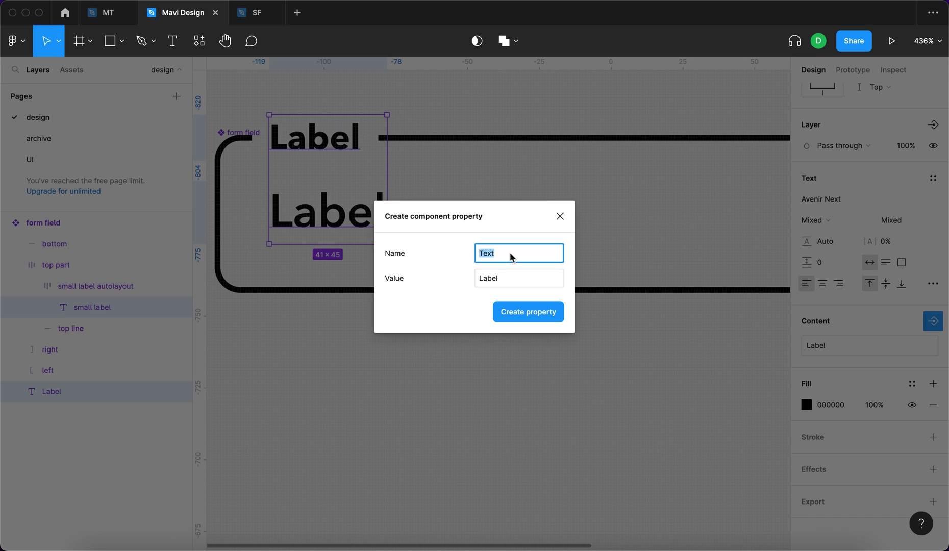
type("Label")
left_click(508, 281)
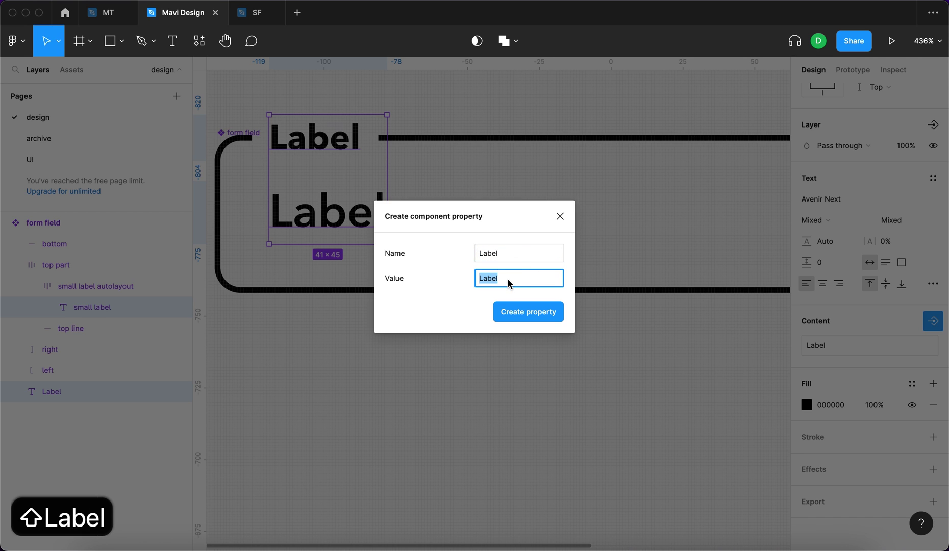
type("Def")
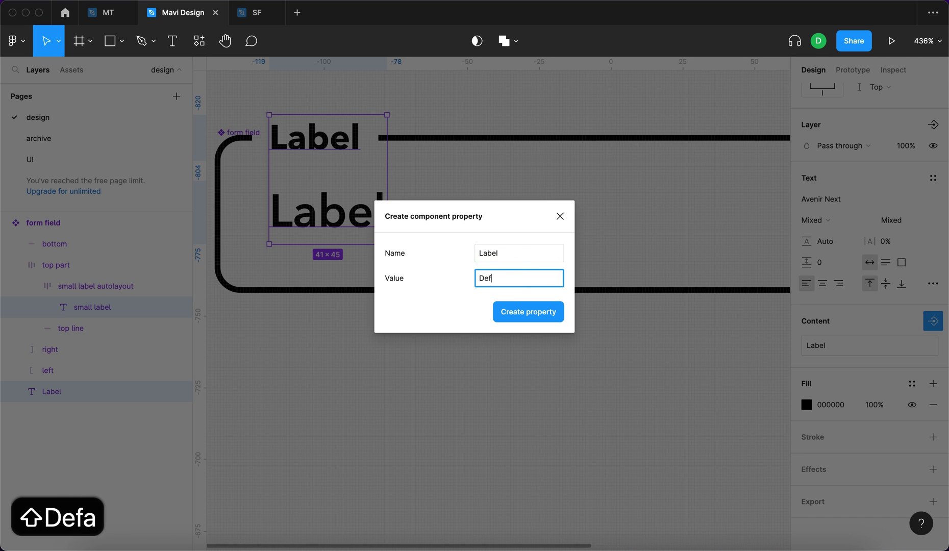
type("ault label")
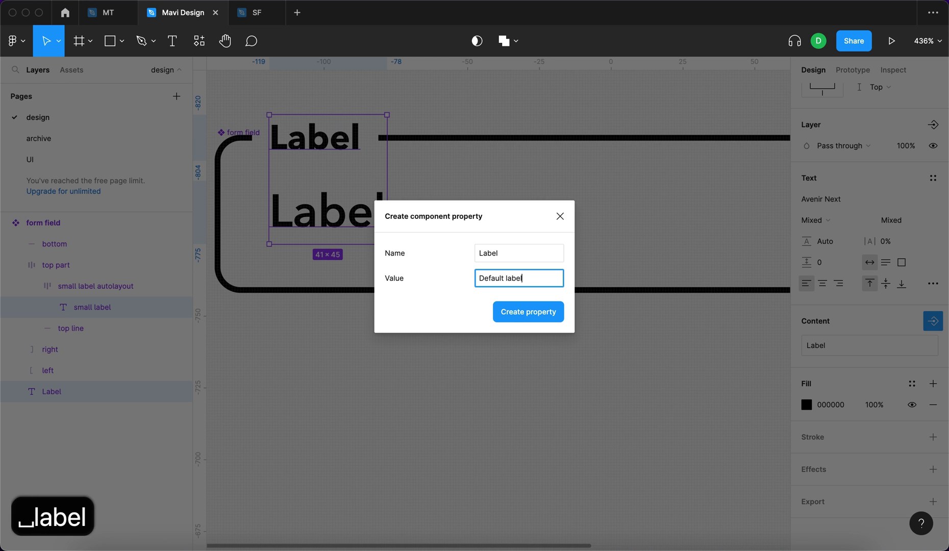
left_click(521, 316)
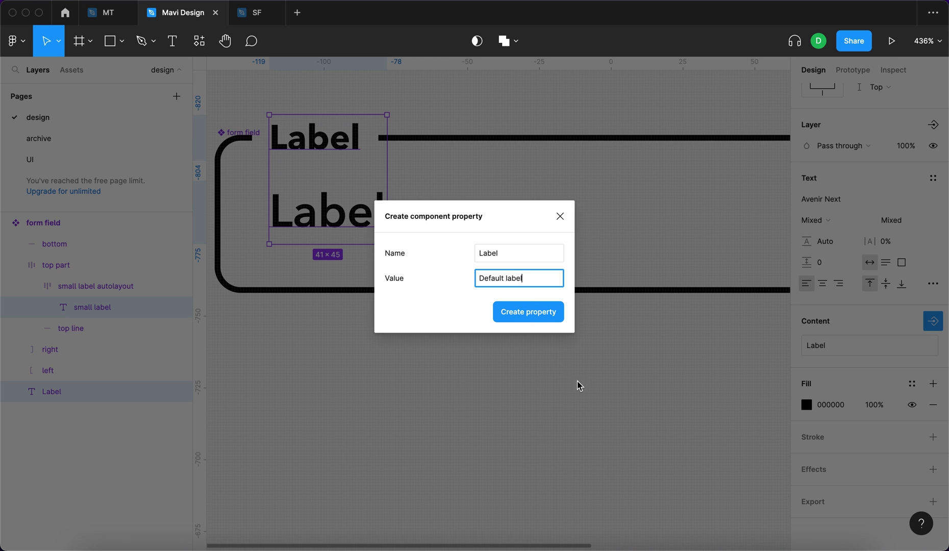
left_click(572, 383)
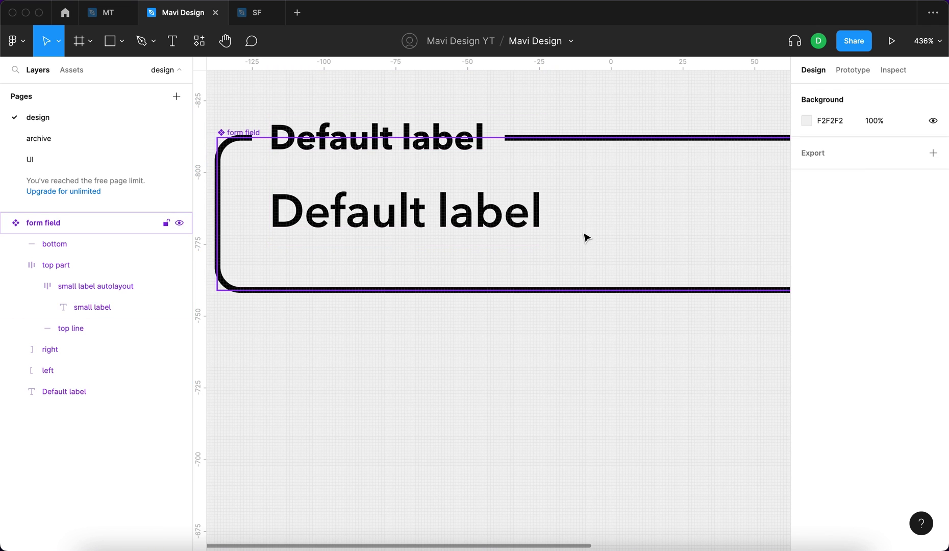
Step: Examine how the top part's auto layout fits its border line to the longer label text
scroll(568, 207, "down", 5)
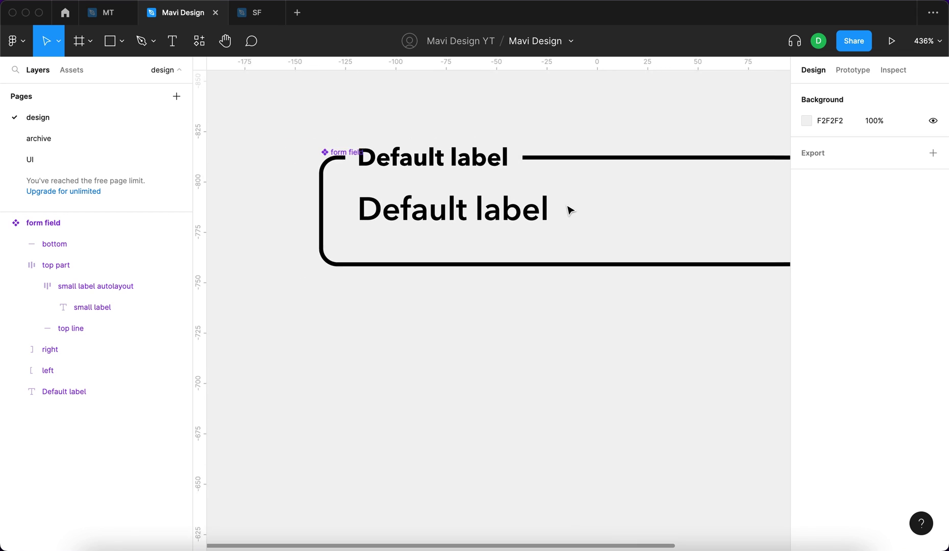
left_click(482, 163)
scroll(540, 165, "right", 1)
scroll(540, 165, "right", 3)
scroll(541, 165, "down", 1)
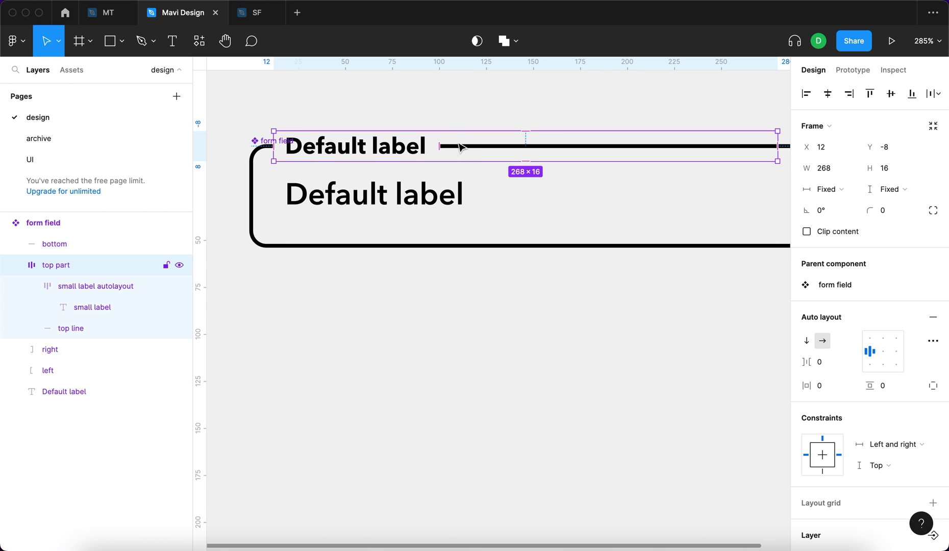
scroll(472, 156, "right", 3)
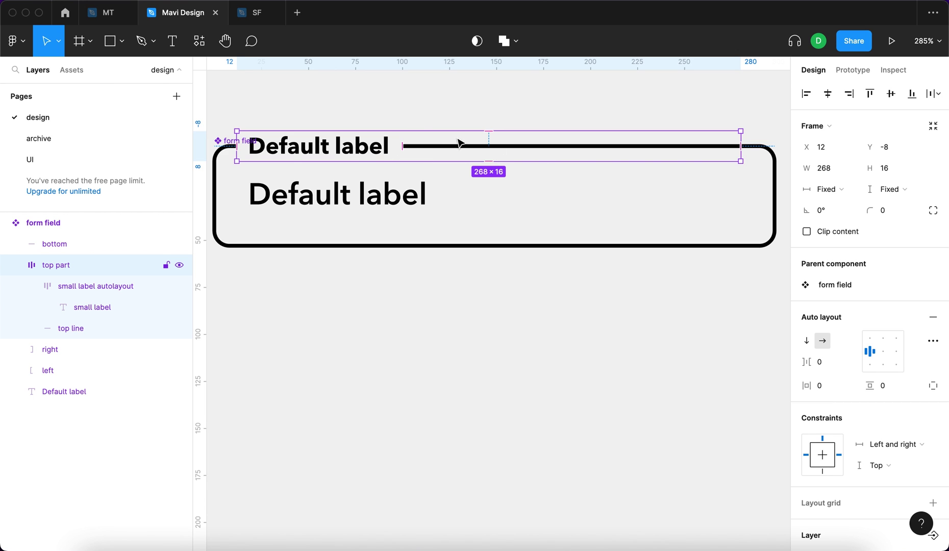
left_click(555, 271)
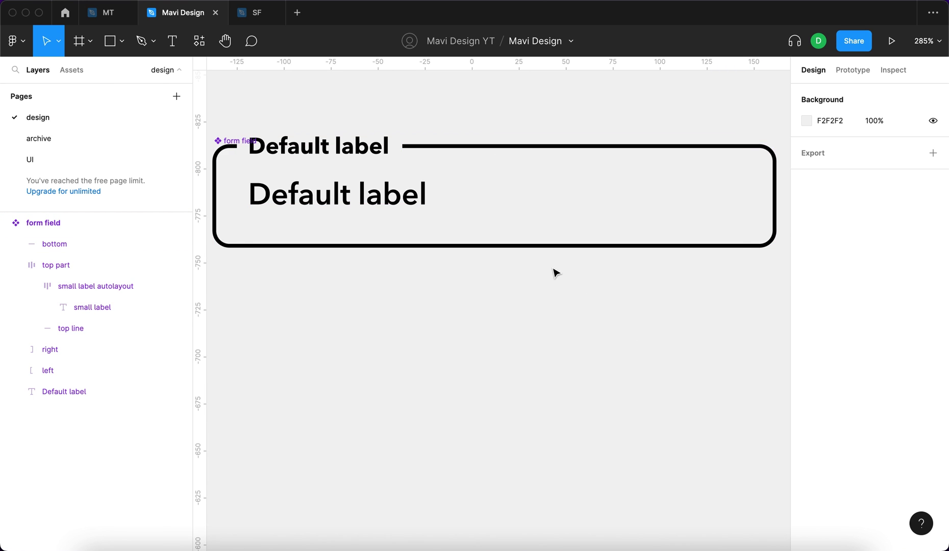
scroll(555, 270, "down", 2)
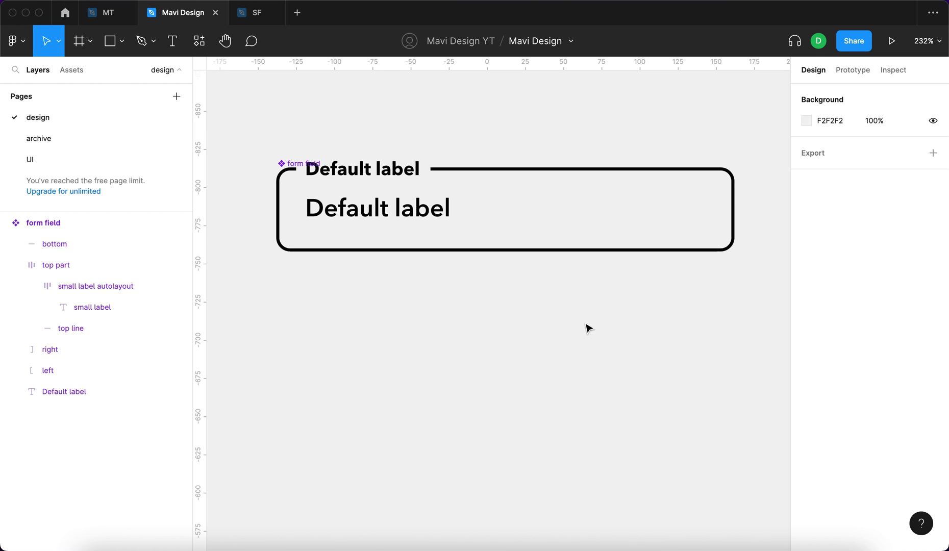
Step: Rename the large text layer inside the form field component to "big label"
left_click(70, 392)
double_click(70, 392)
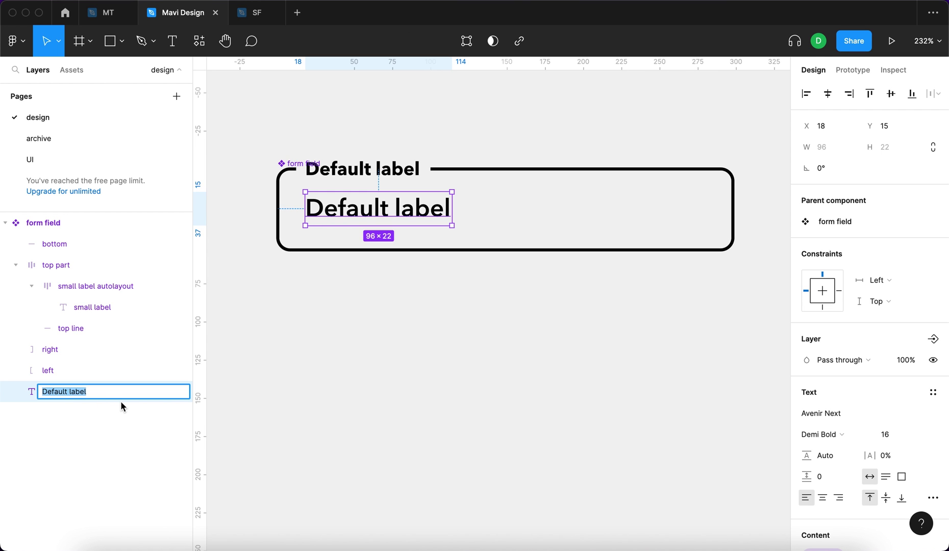
type("big label")
key("Return")
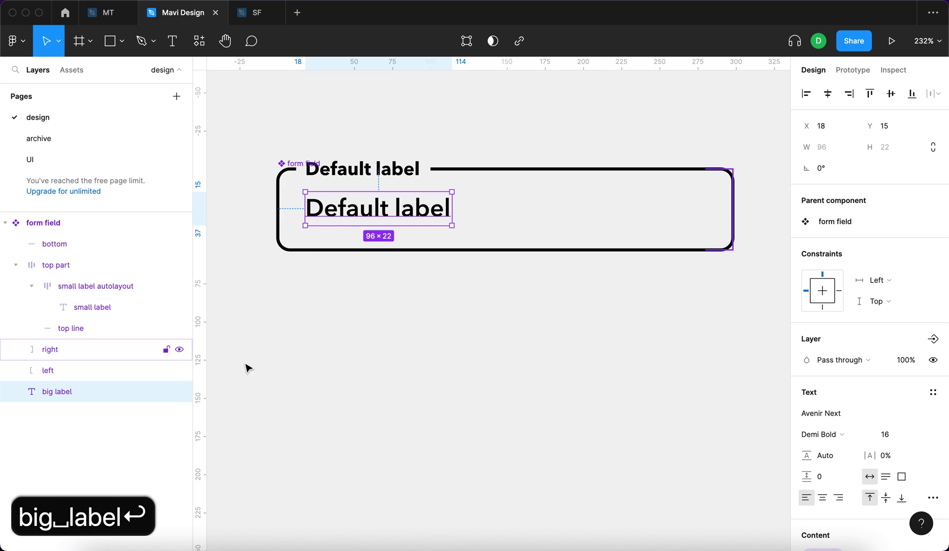
left_click(398, 356)
Step: Add a second variant to the form field component and name it "active"
left_click(289, 172)
scroll(661, 315, "down", 5)
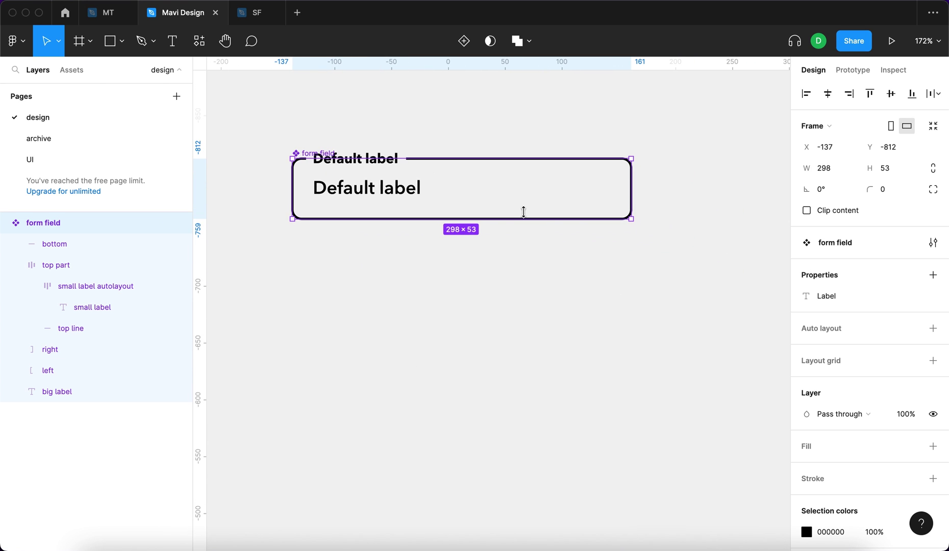
left_click(461, 43)
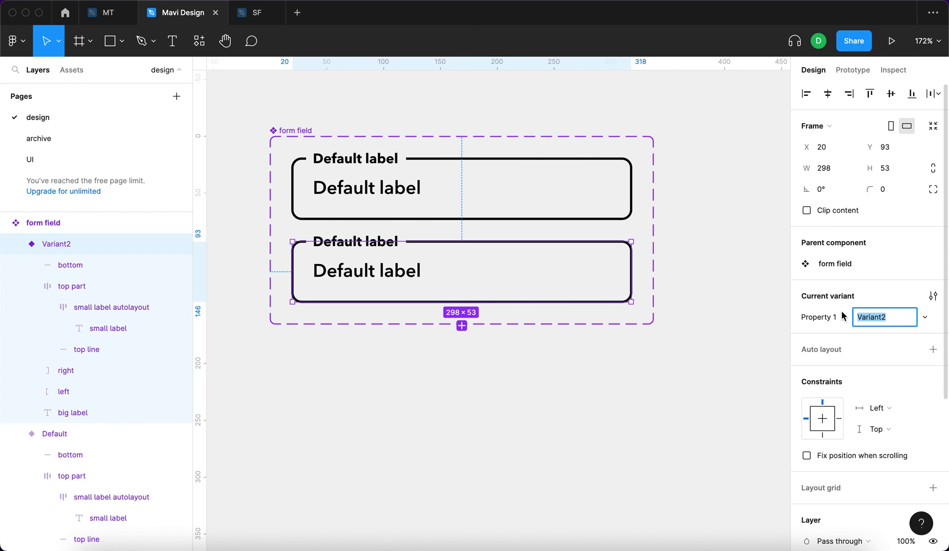
type("active")
key("Return")
Step: Rename the variant property of the form field component set to "state"
left_click(557, 182)
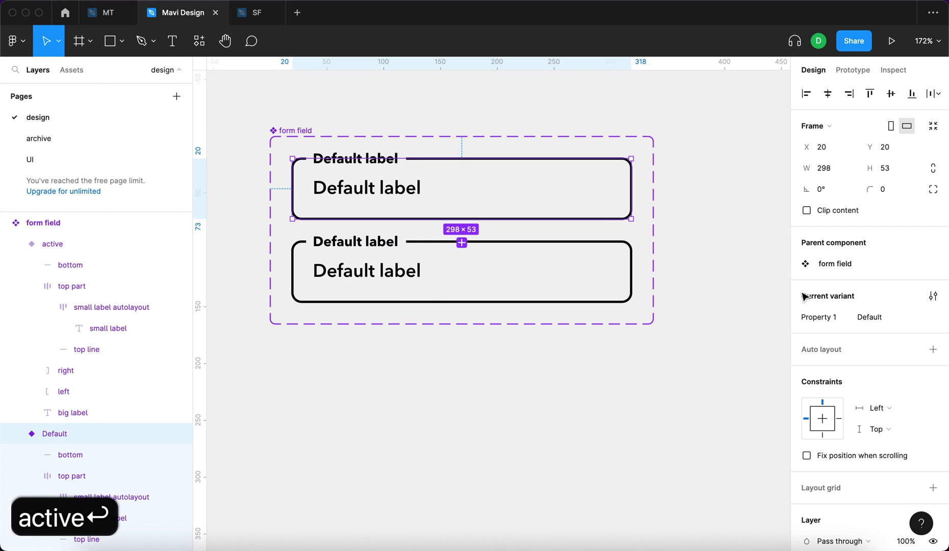
left_click(717, 247)
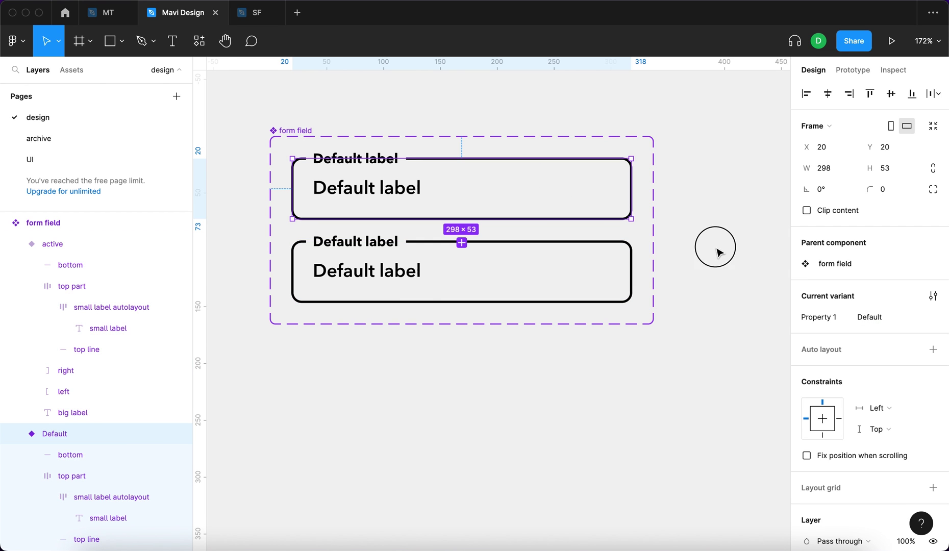
left_click(294, 130)
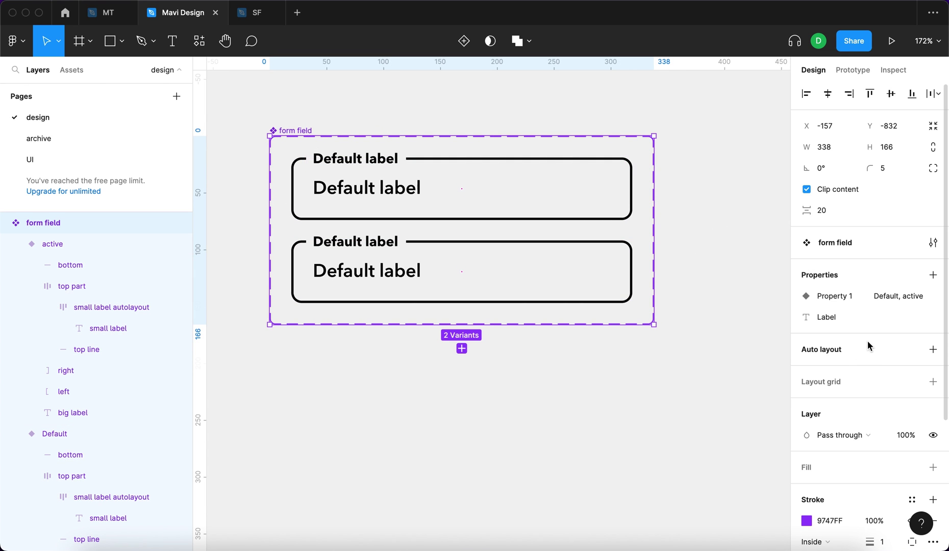
left_click(911, 296)
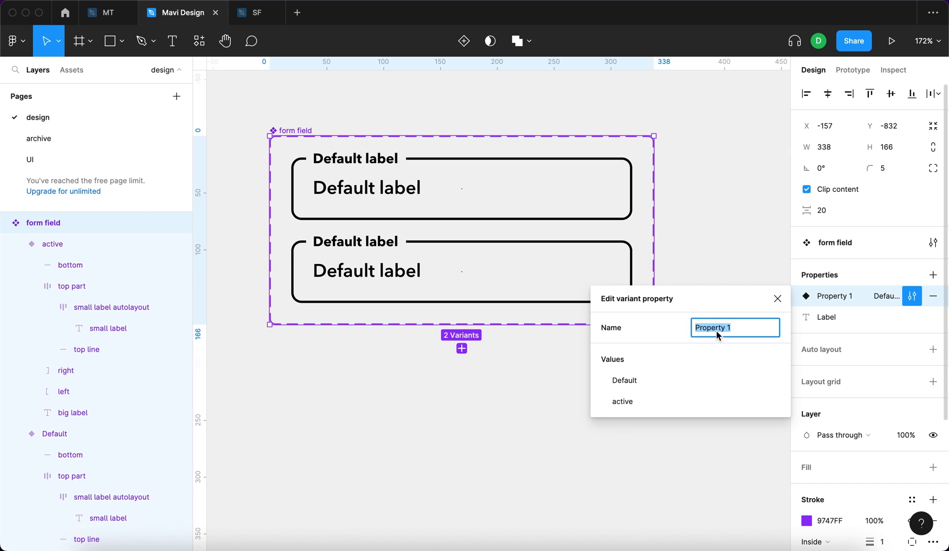
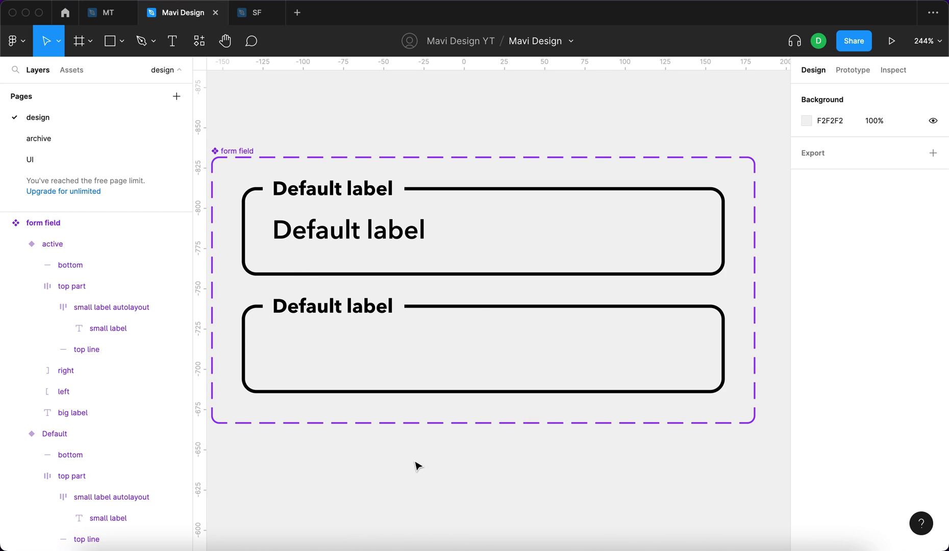
Step: Switch the Default variant's small label autolayout to a fixed width and shrink it to 1
left_click(106, 498)
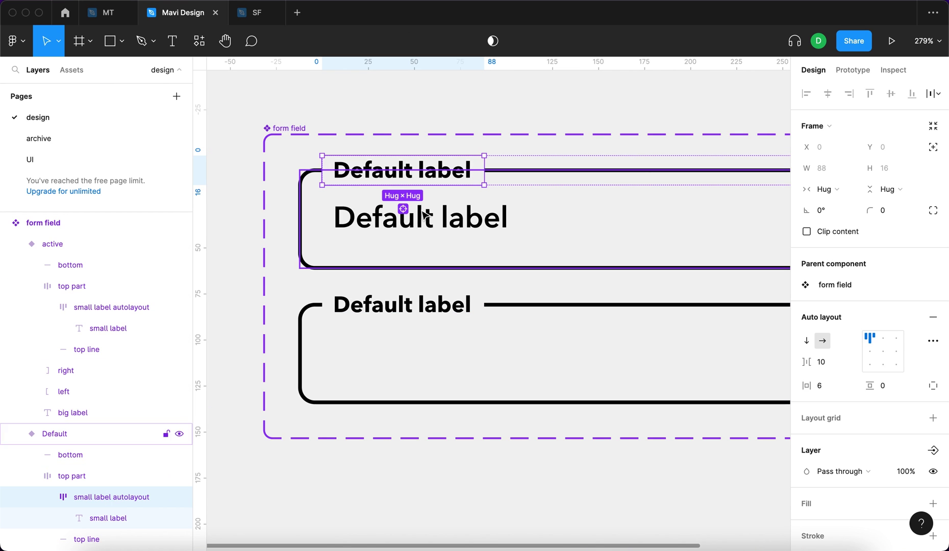
scroll(372, 175, "up", 5)
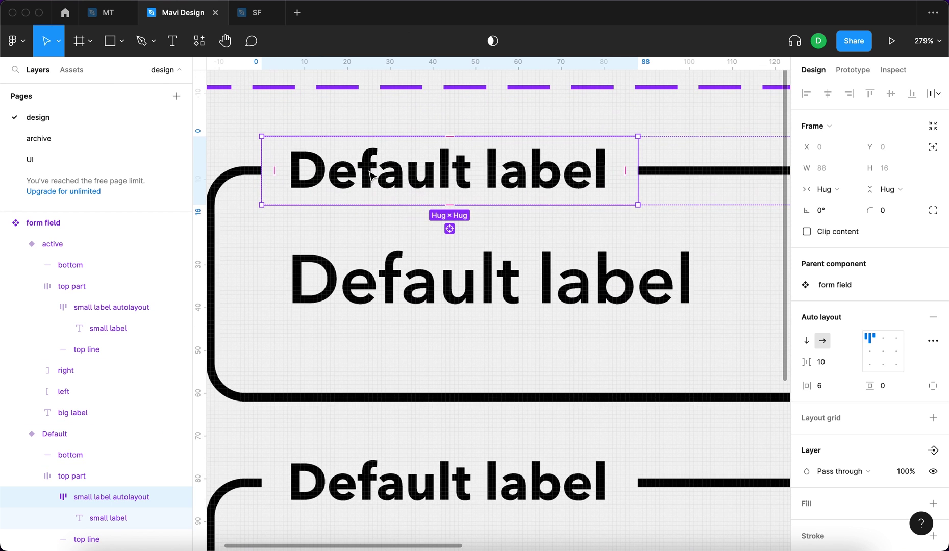
left_click(831, 189)
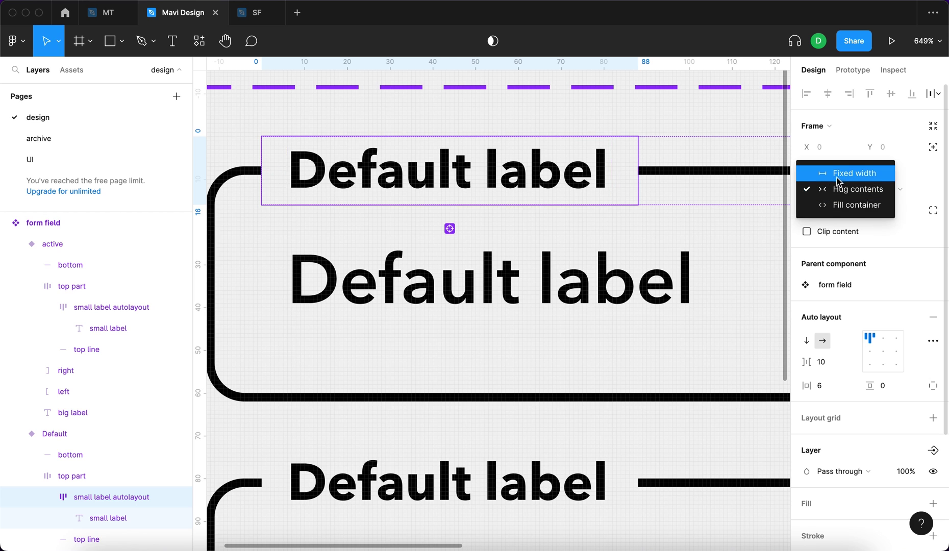
left_click(839, 174)
left_click_drag(639, 153, 255, 166)
scroll(237, 176, "up", 5)
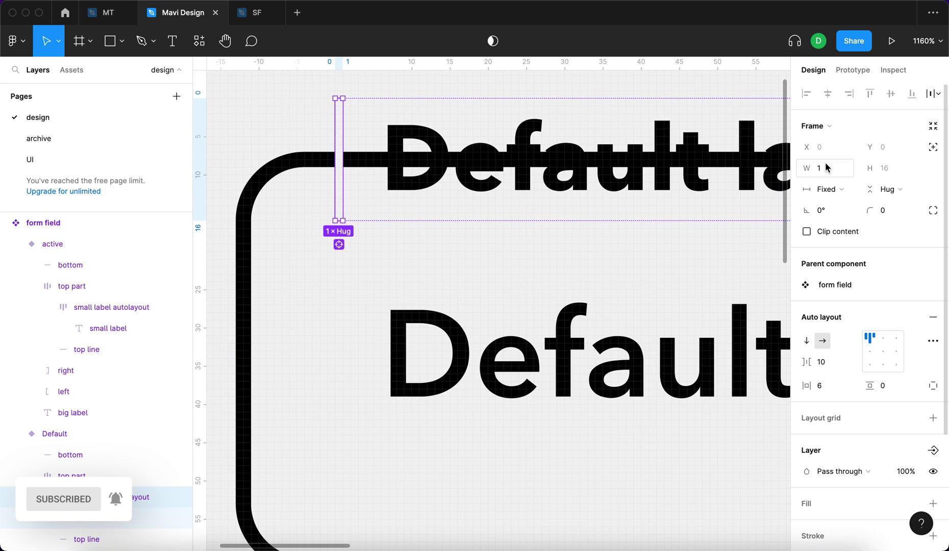
Step: Set the horizontal padding of the Default variant's small label autolayout to 0
left_click(828, 388)
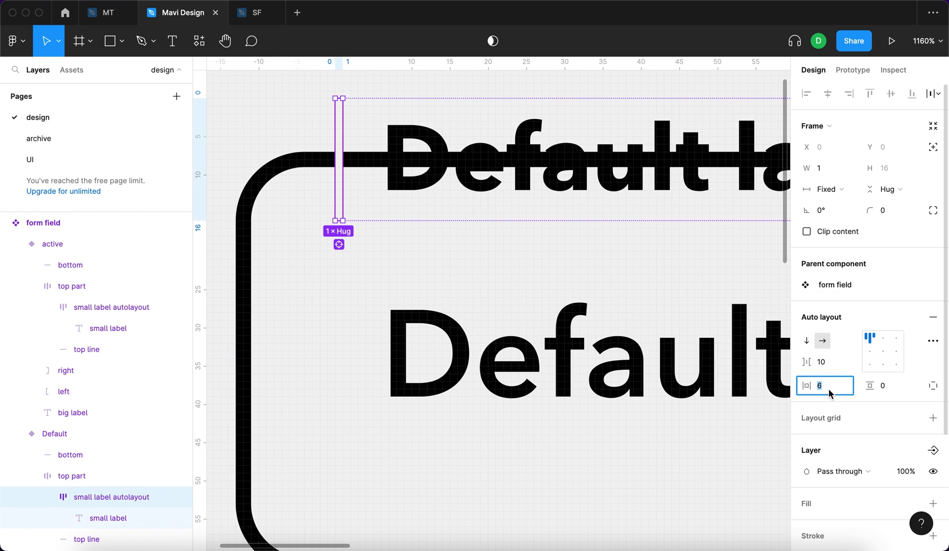
key("Down")
type("0")
key("Return")
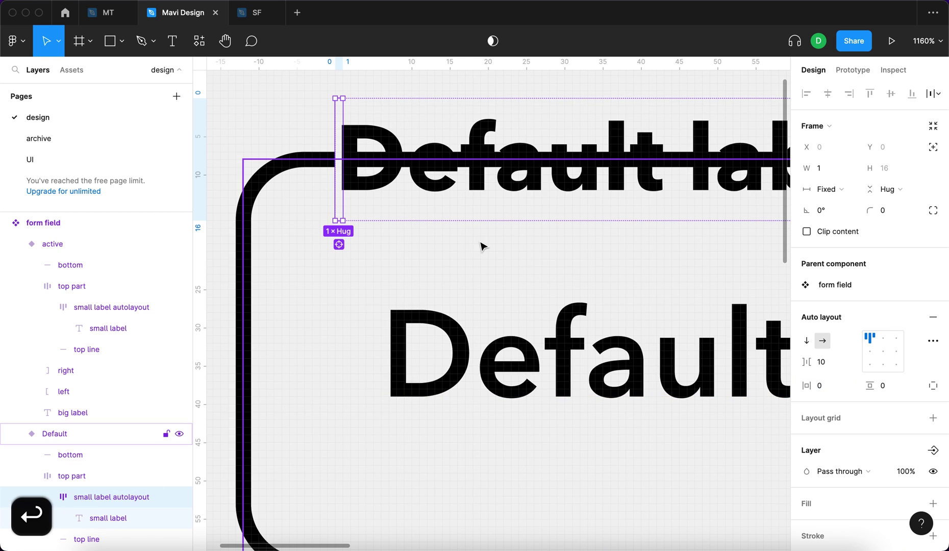
Step: Set the width of the Default variant's small label autolayout to 0.01
scroll(481, 245, "down", 5)
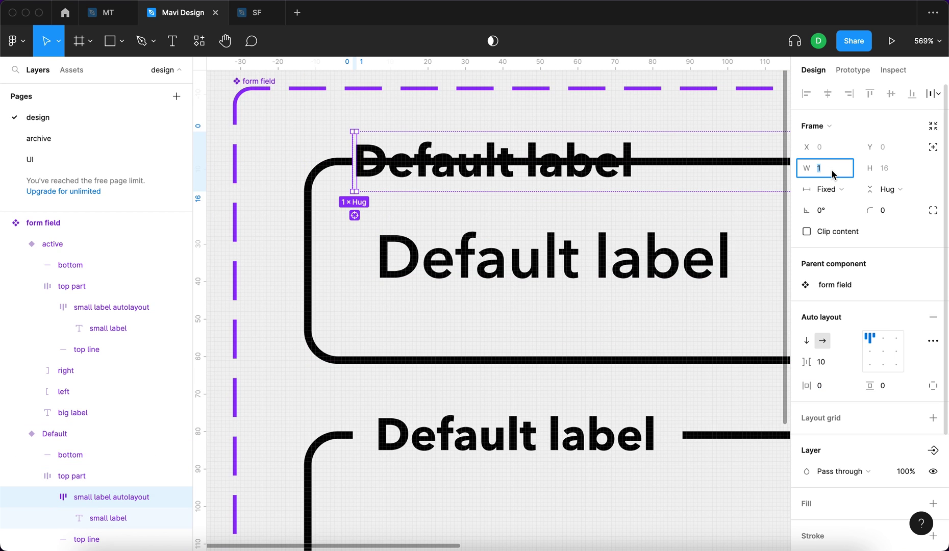
type("0.01")
key("Return")
key("shift+Return")
scroll(402, 195, "up", 10)
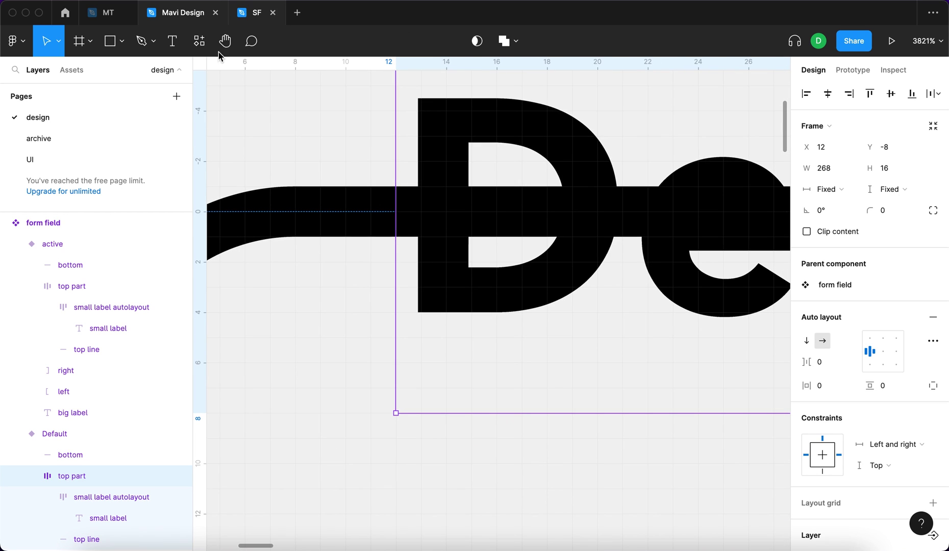
Step: Set the width of the Default variant's small label autolayout to 0.001 and check the border gap up close
left_click(51, 496)
left_click(837, 169)
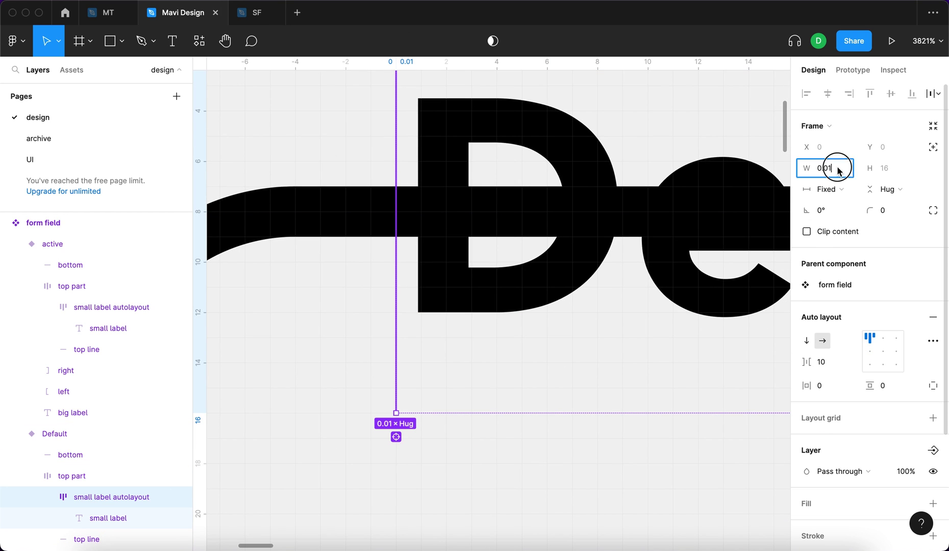
type("0.00")
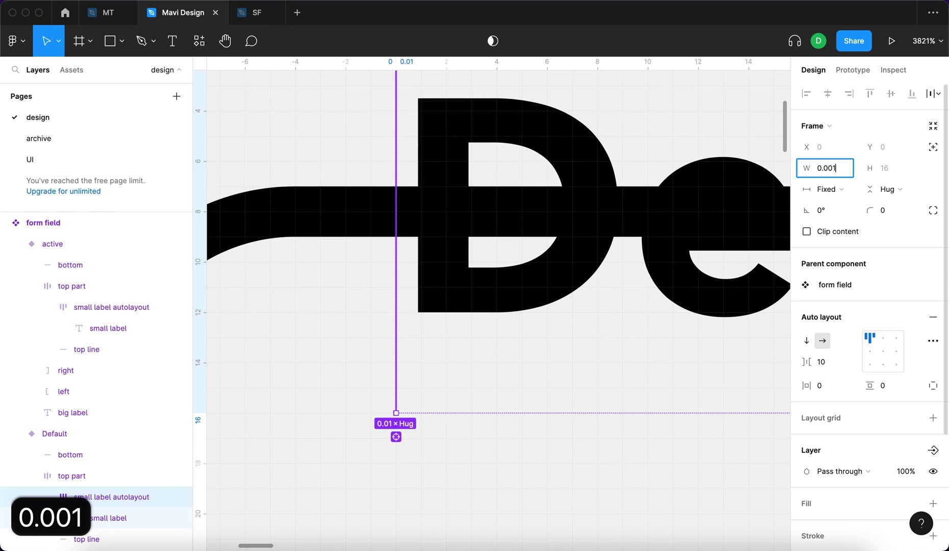
key("Return")
left_click(351, 318)
scroll(398, 240, "up", 5)
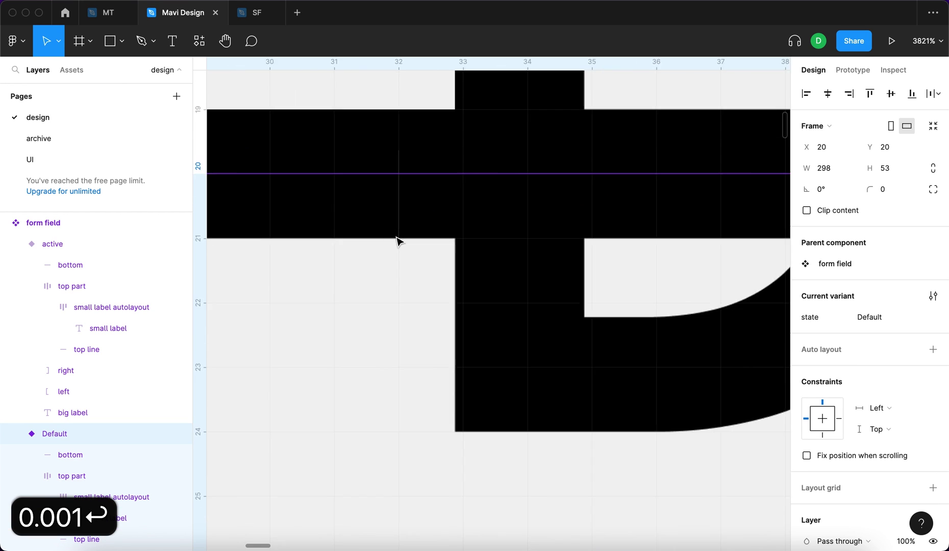
scroll(398, 240, "up", 5)
scroll(400, 242, "down", 10)
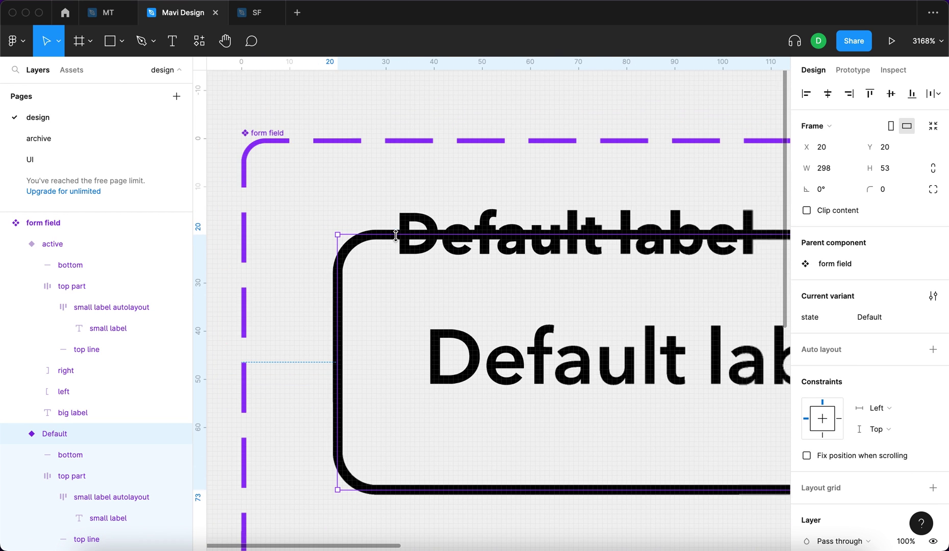
key("Escape")
scroll(373, 206, "down", 3)
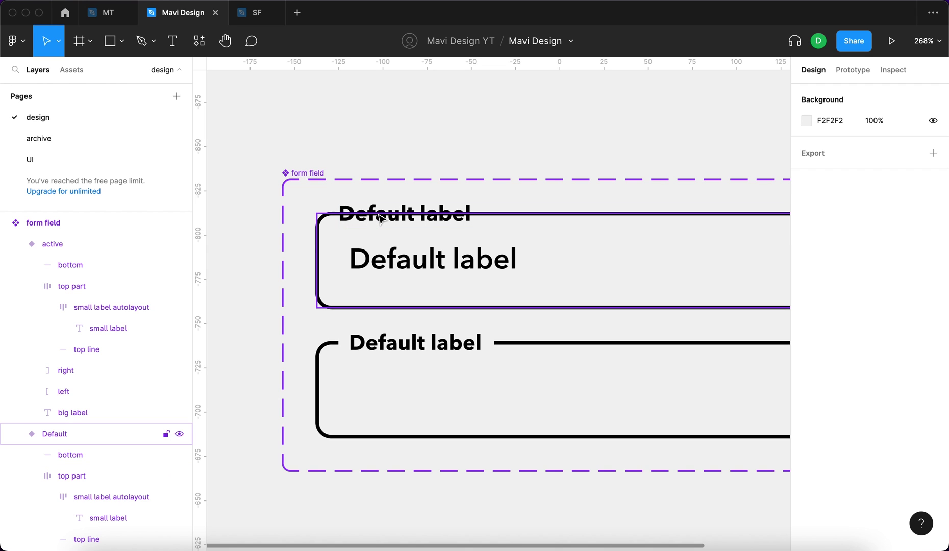
Step: Set the layer opacity of the small label in the Default variant to 0%
left_click(397, 206, "super")
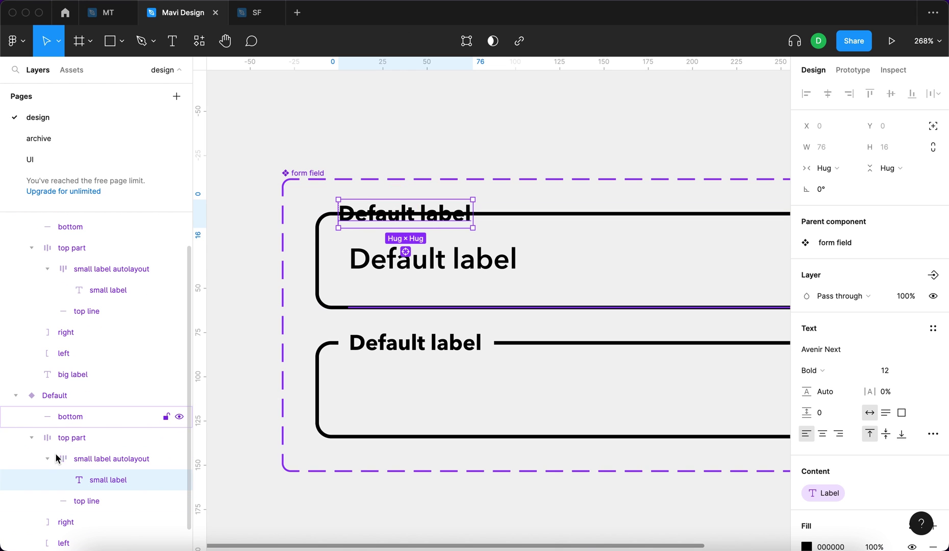
type("0")
key("Return")
left_click(931, 297)
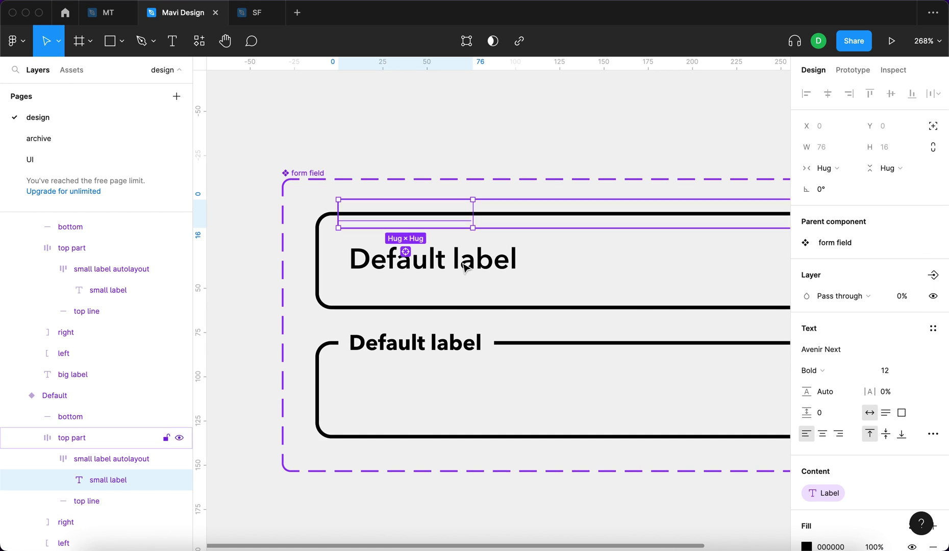
Step: Set the layer opacity of the small label in the active variant's border to 0%
scroll(464, 263, "down", 3)
left_click(380, 275)
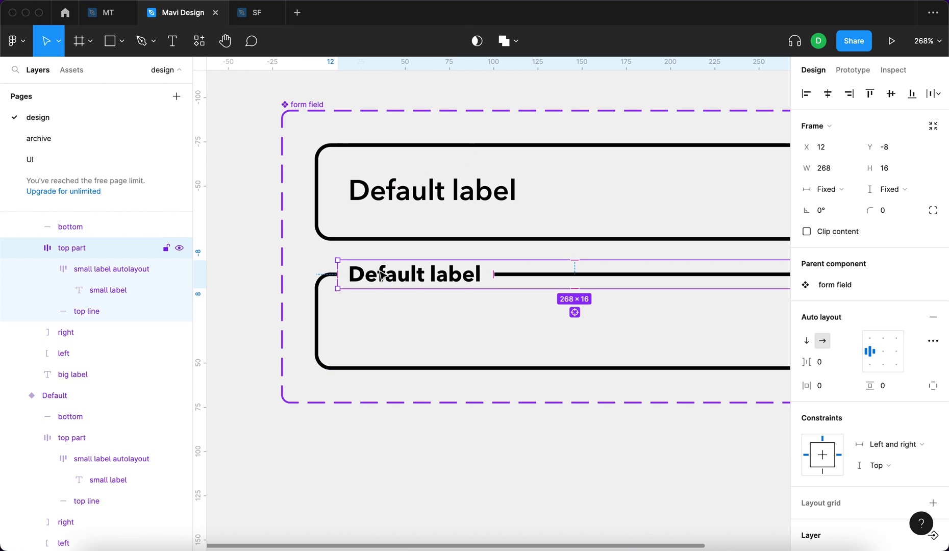
left_click(99, 289)
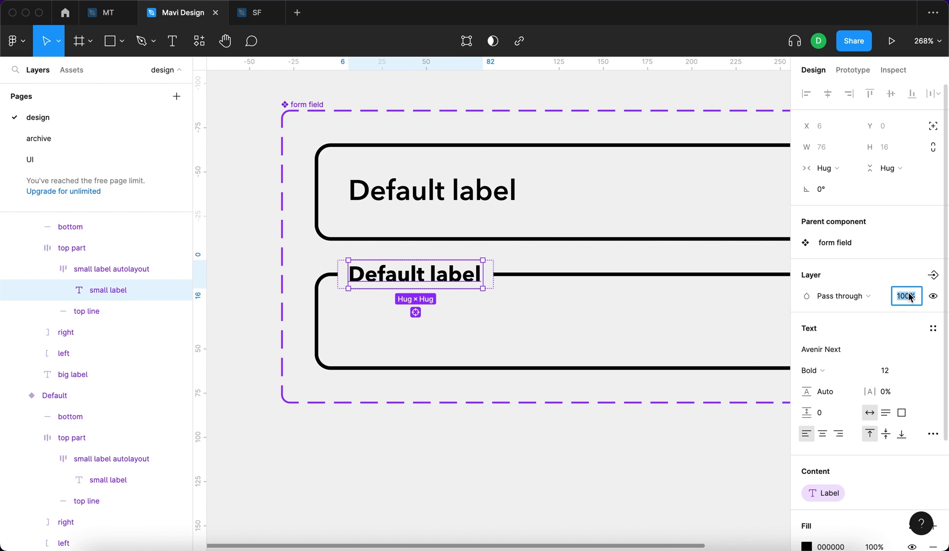
type("0")
key("Return")
left_click(423, 432)
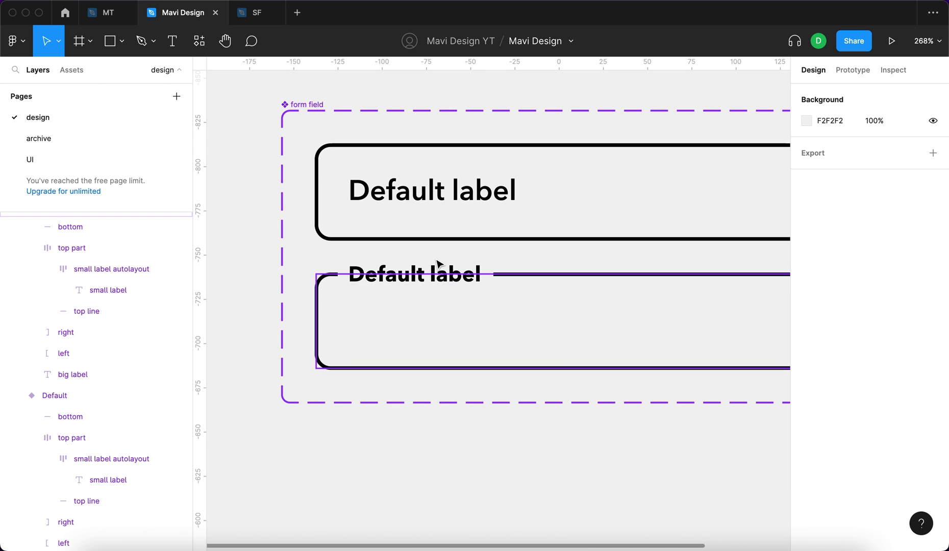
Step: Add a third variant to the form field component, based on the Default variant
left_click(92, 372)
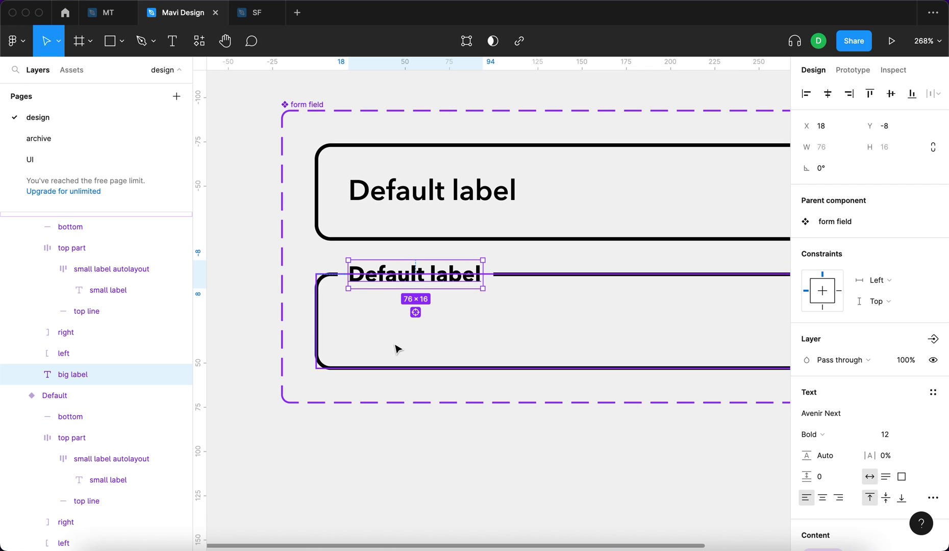
scroll(397, 350, "down", 5)
left_click(444, 239)
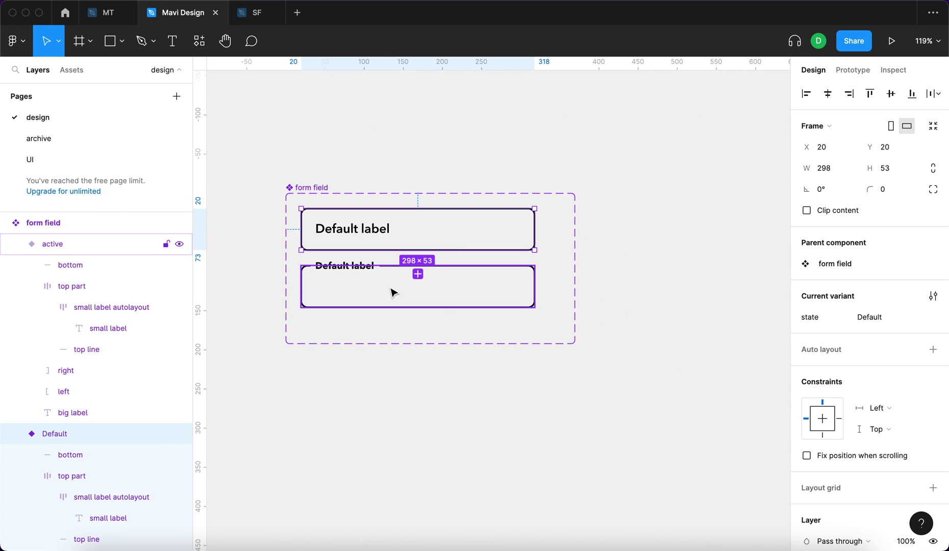
left_click(417, 274)
left_click(419, 294)
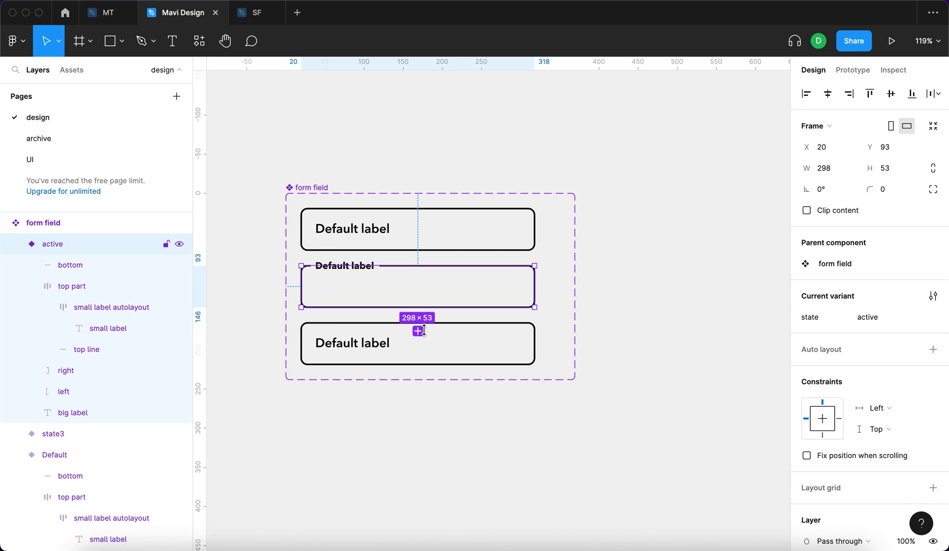
key("ctrl+d")
key("Delete")
Step: Shift the new variant aside and move the active variant down to the lowest place in the component set
left_click_drag(492, 339, 514, 329)
left_click(455, 291)
key("shift+Down")
key("shift+Down")
key("shift+Down")
key("shift+Down")
key("shift+Down")
key("shift+Down")
key("shift+Down")
key("shift+Down")
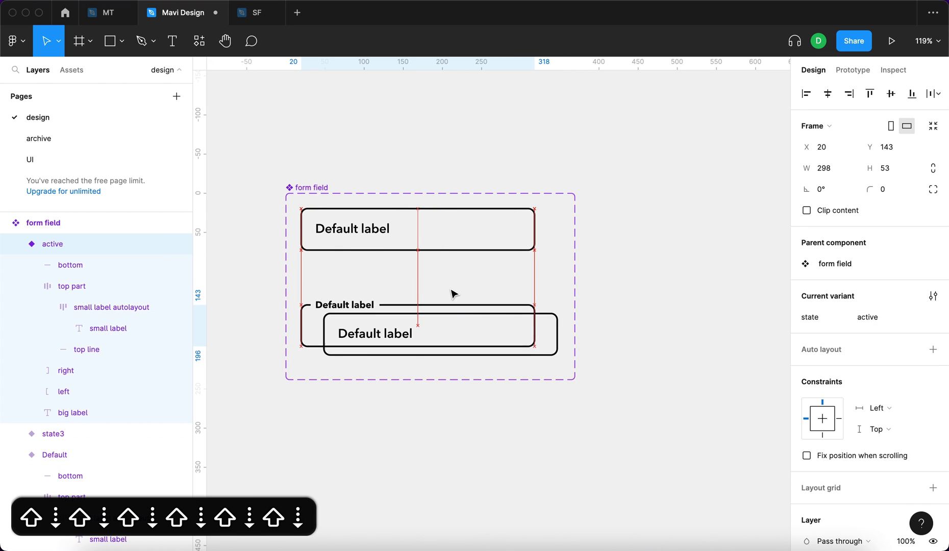
Step: Place the new variant between the Default and active variants at X 20, Y 94
left_click(545, 326)
key("shift+Up")
key("shift+Up")
key("shift+Up")
key("shift+Up")
key("shift+Up")
key("shift+Up")
key("shift+Up")
key("shift+Up")
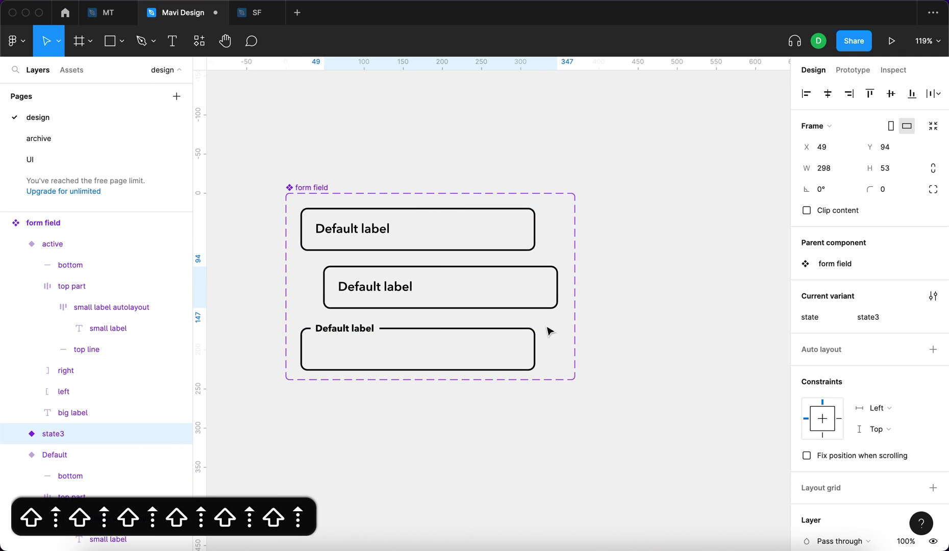
left_click(495, 283)
Step: Name the middle variant's state "hover"
left_click(892, 315)
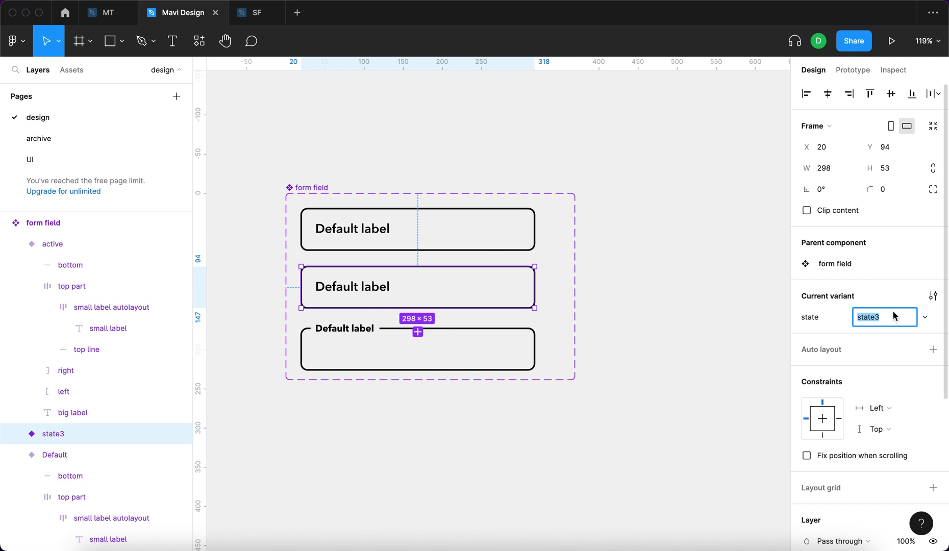
type("hover")
key("Return")
left_click(665, 377)
Step: Draw a vertical cursor line about 27 high below the component set with the Pen tool
scroll(666, 376, "down", 1)
scroll(666, 376, "left", 1)
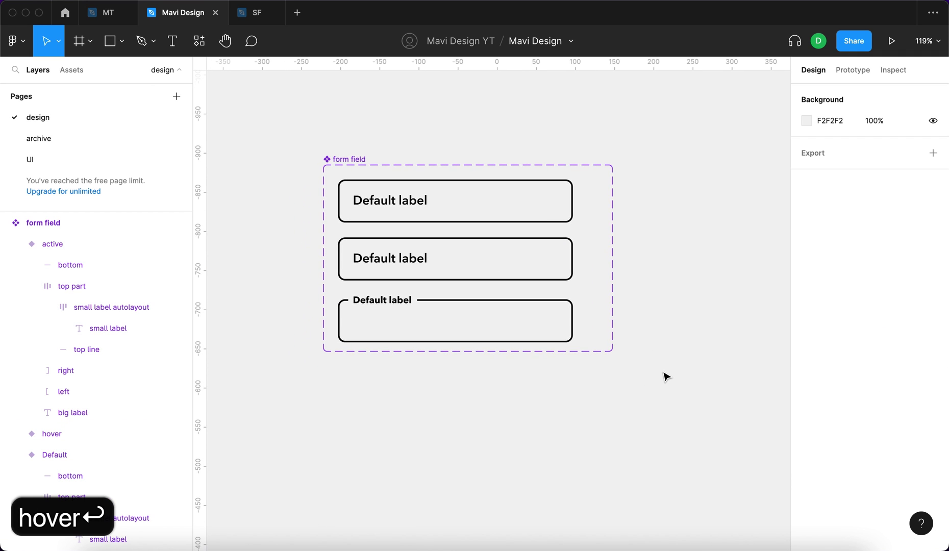
scroll(515, 241, "down", 1)
left_click(526, 340)
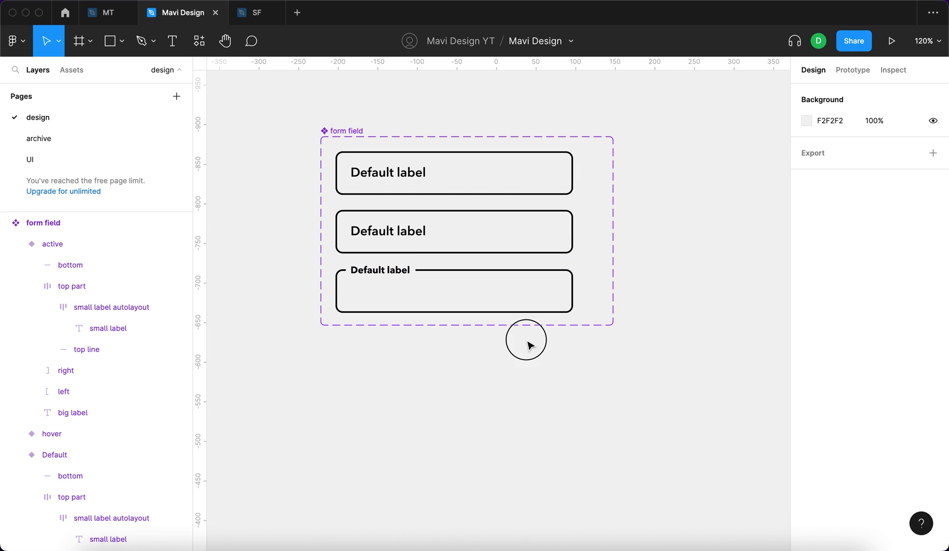
scroll(337, 329, "up", 5)
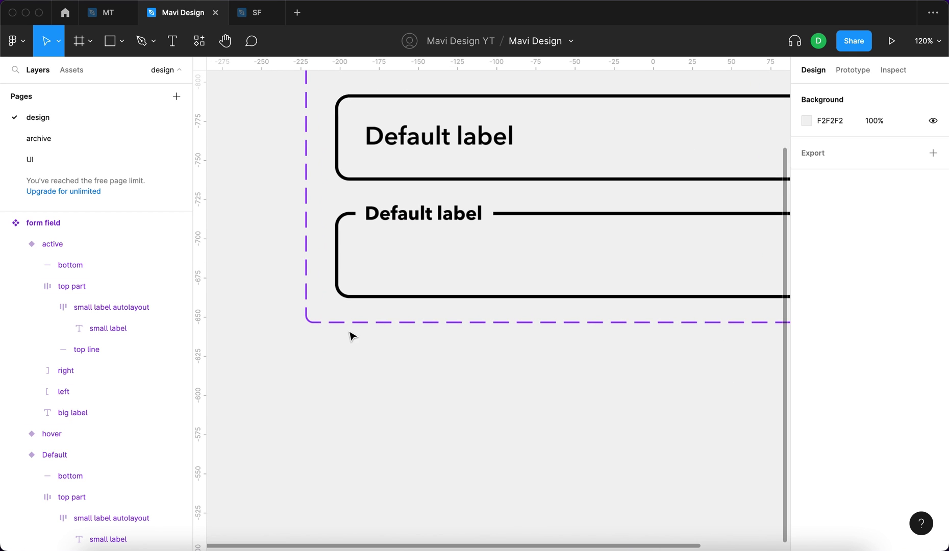
left_click(143, 41)
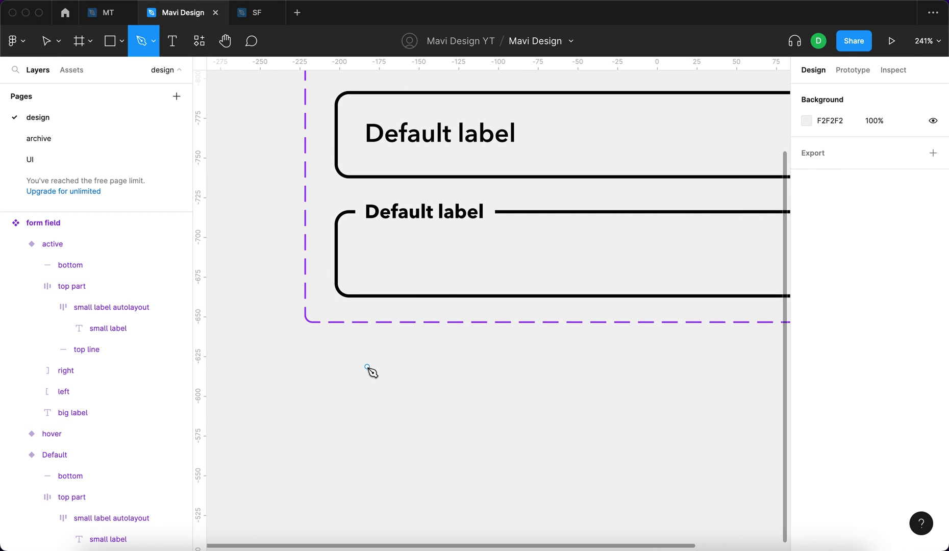
left_click(367, 366)
left_click(388, 412)
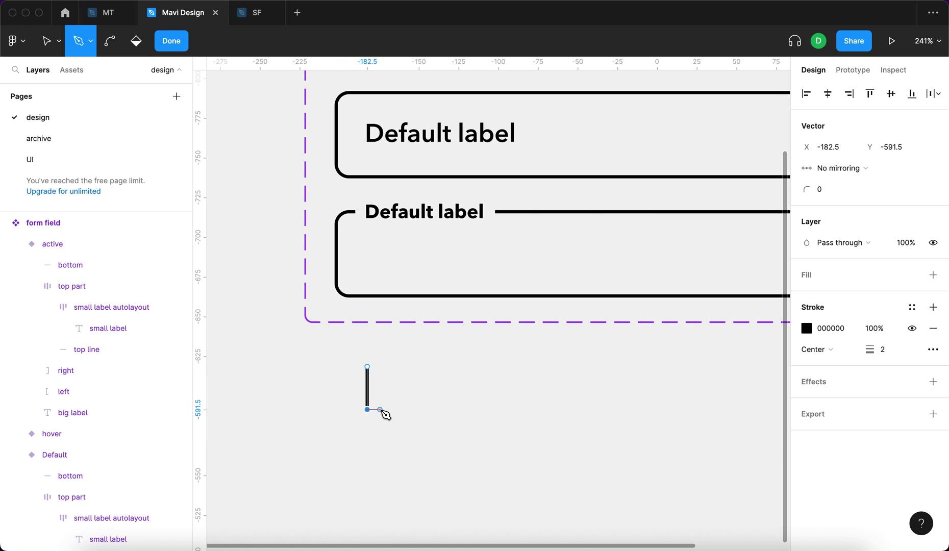
key("Return")
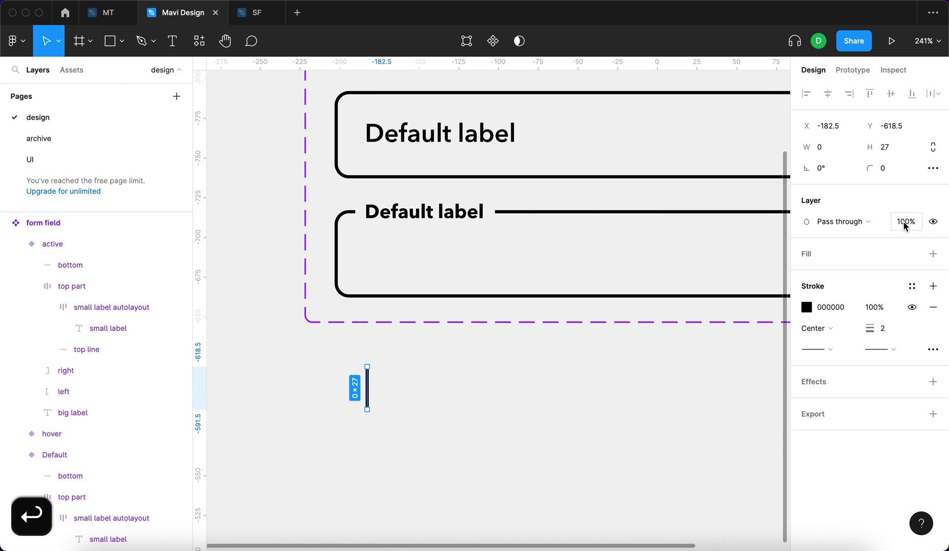
Step: Move the drawn line to about X -133, Y -603 and name its layer "cursor"
left_click_drag(368, 402, 446, 428)
key("super+r")
type("cursor")
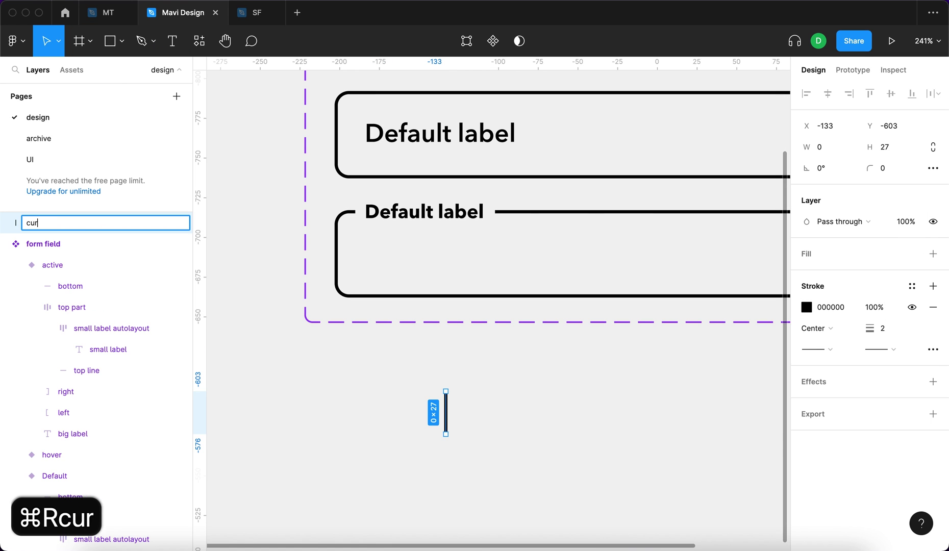
key("Return")
Step: Turn the cursor line into a component and add a second variant to it
left_click(484, 53)
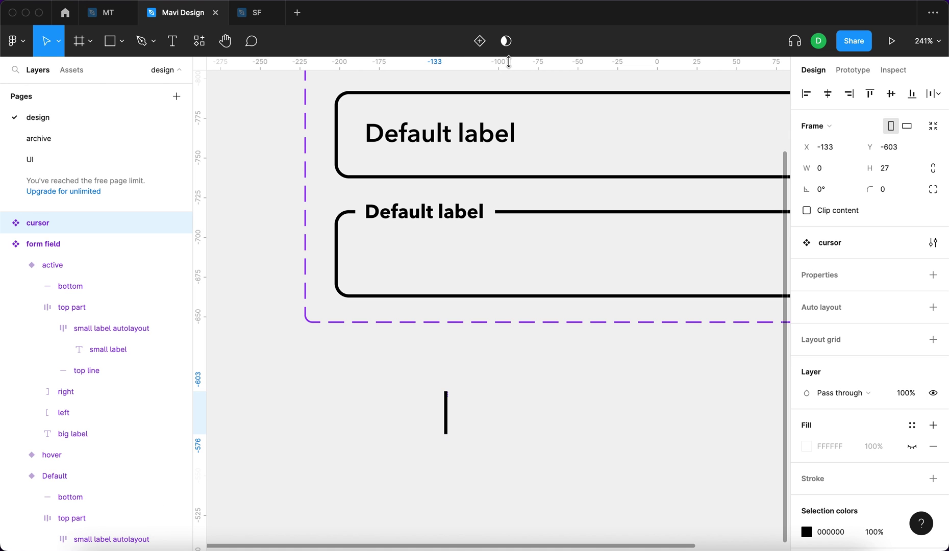
left_click(482, 41)
left_click(551, 361)
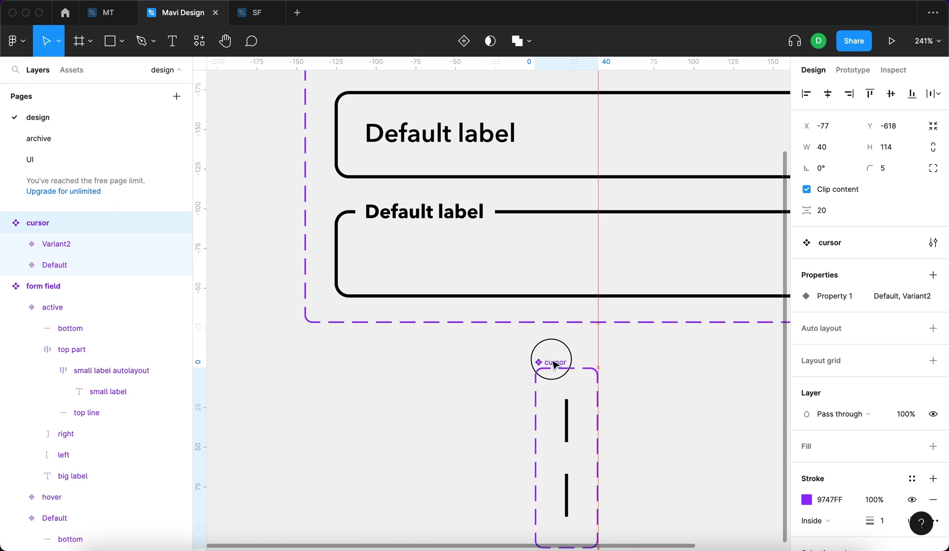
Step: Set Property 1 to "invisible" on the cursor set's upper variant and "visible" on its lower variant
left_click(564, 417)
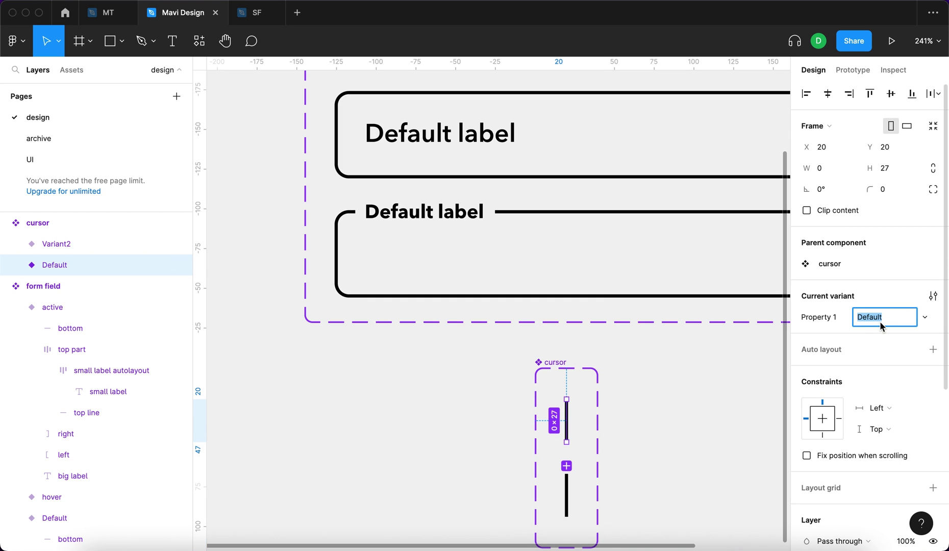
type("invisible")
key("Return")
left_click(566, 492)
left_click(864, 327)
type("visible")
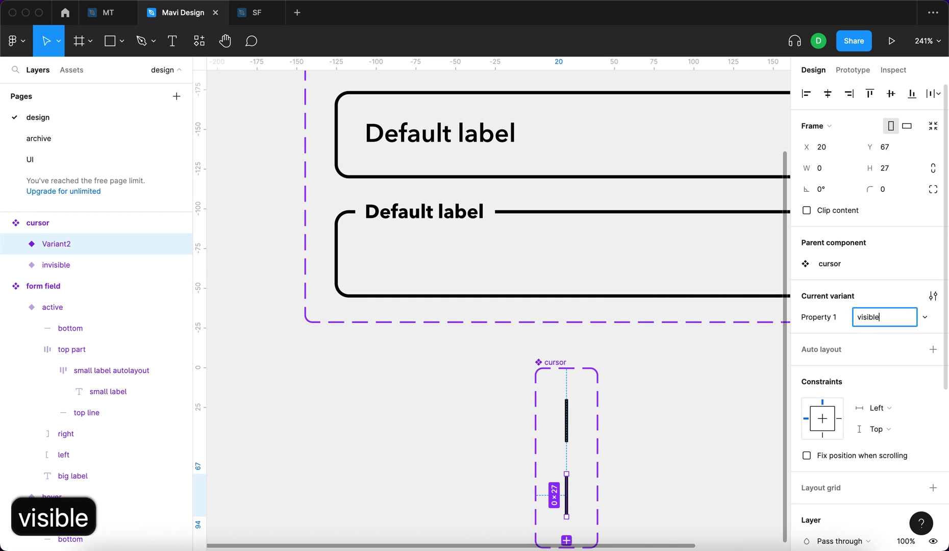
key("Return")
Step: Set the layer opacity of the line inside the invisible cursor variant to 0%
left_click(11, 267)
left_click(12, 245)
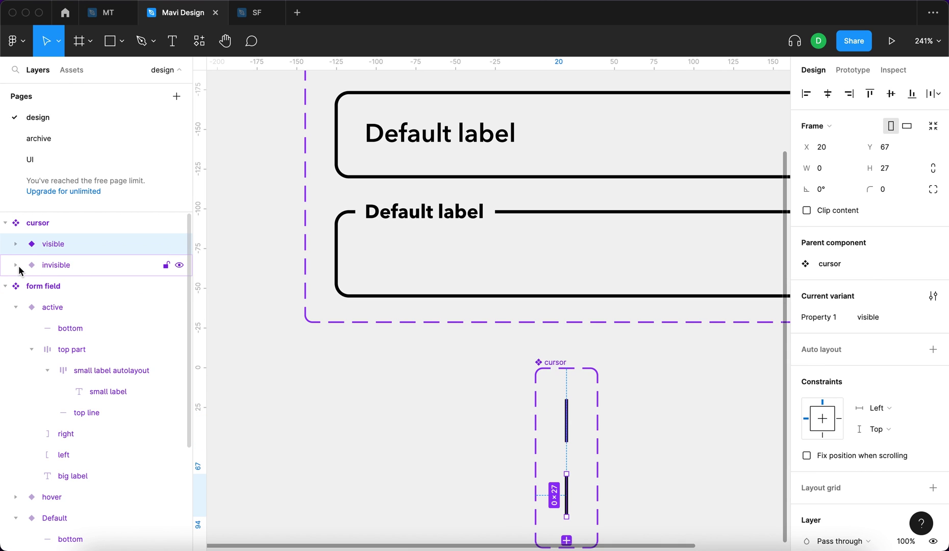
left_click(16, 265)
left_click(69, 286)
scroll(482, 436, "down", 3)
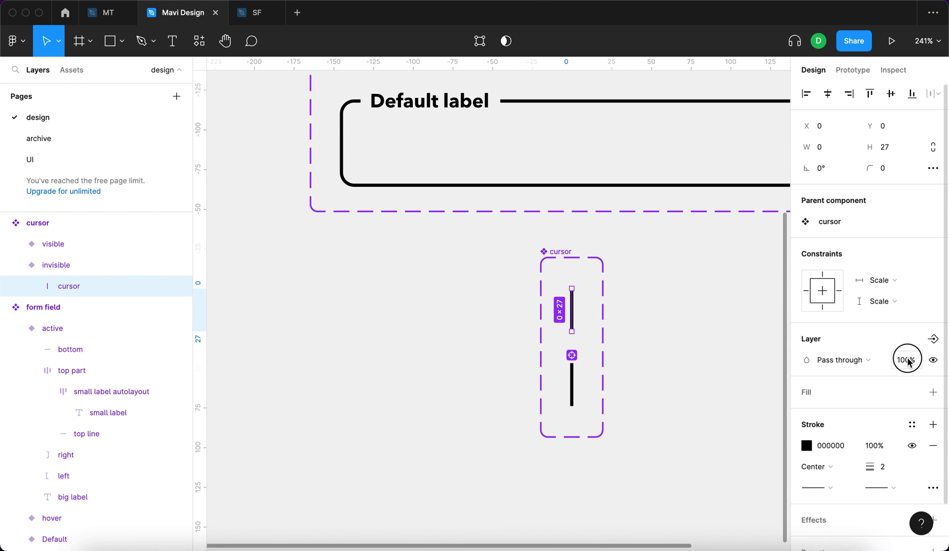
type("0")
key("Return")
left_click(688, 332)
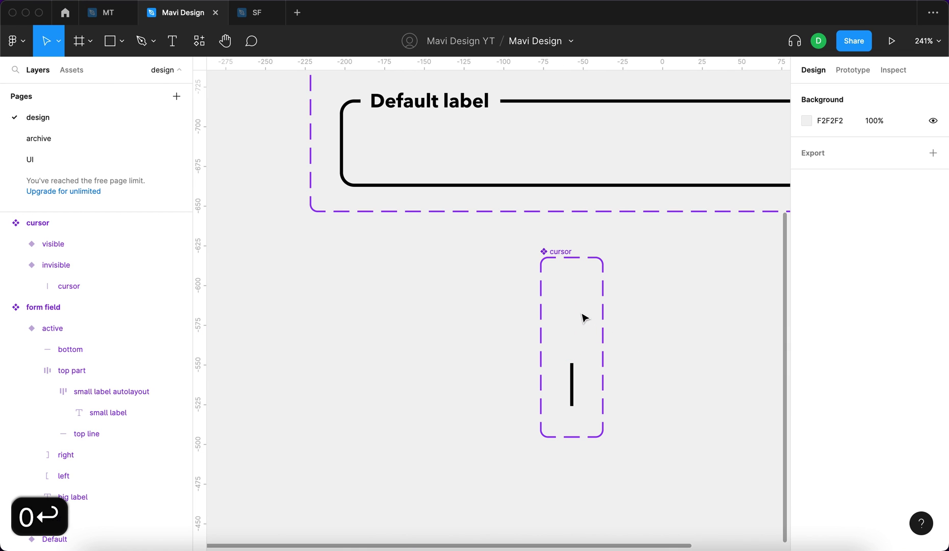
Step: Add a prototype interaction to the invisible cursor variant and open its details
left_click(574, 312)
left_click(852, 70)
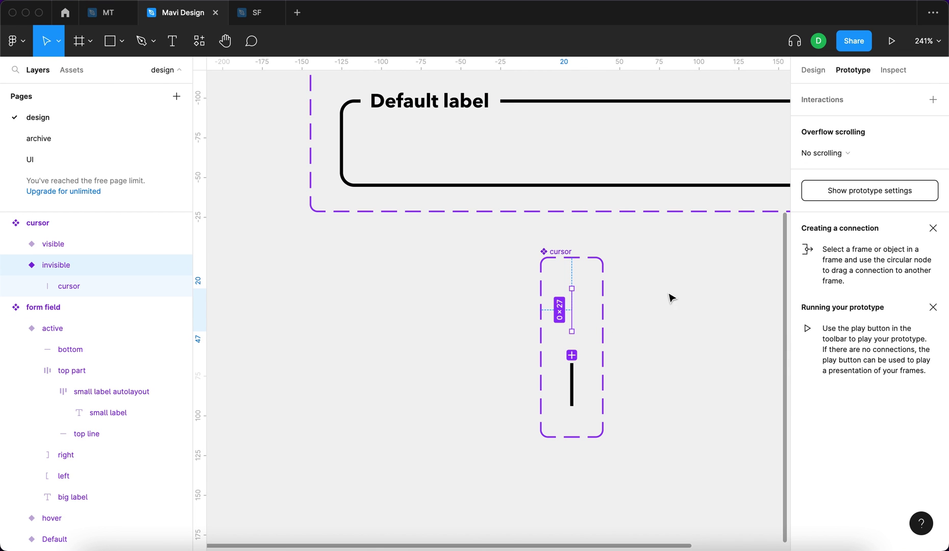
scroll(612, 291, "up", 5)
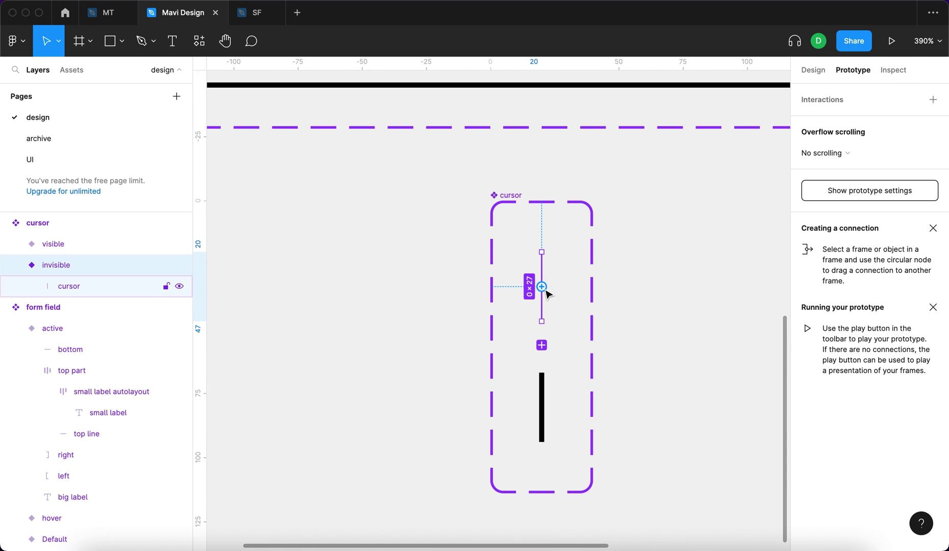
mouse_move(543, 288)
left_mouse_down()
mouse_move(573, 327)
mouse_move(560, 384)
mouse_move(542, 381)
mouse_move(544, 403)
mouse_move(546, 295)
left_mouse_up()
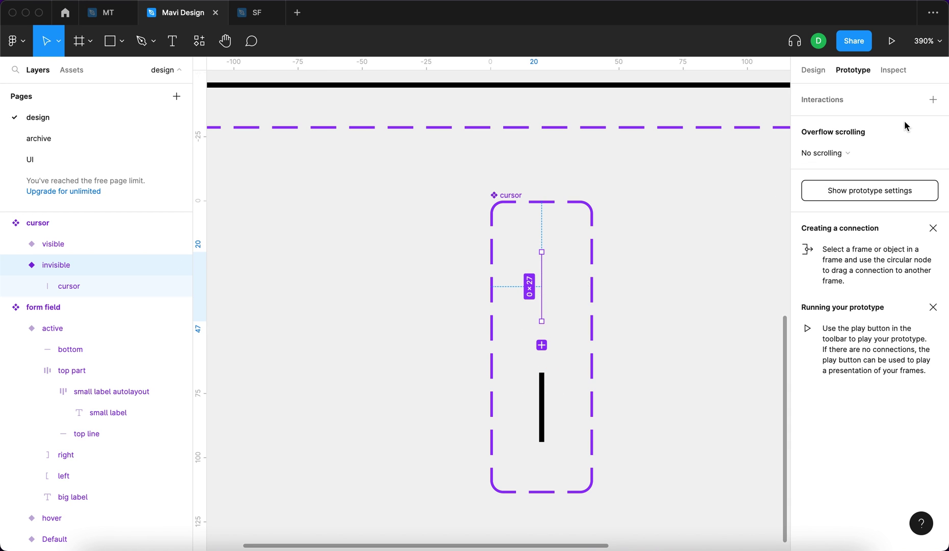
left_click(931, 101)
left_click(853, 122)
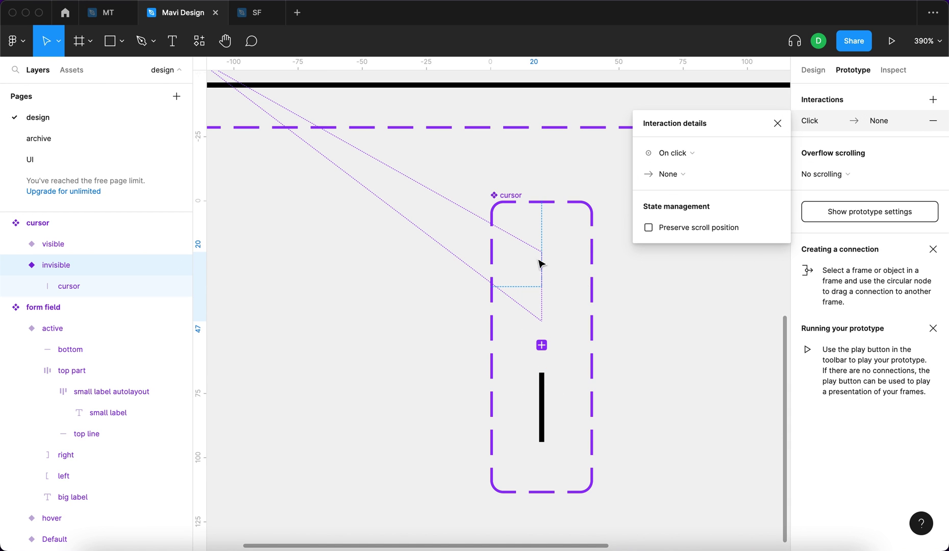
Step: Make the invisible variant's interaction change to the visible variant
scroll(540, 410, "down", 5)
scroll(525, 390, "up", 5)
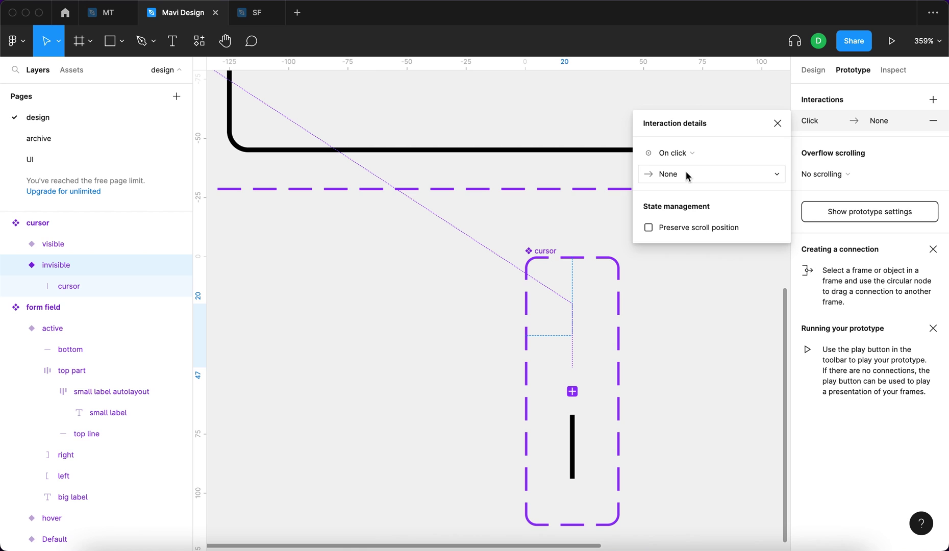
left_click(704, 152)
left_click(704, 152)
left_click(701, 174)
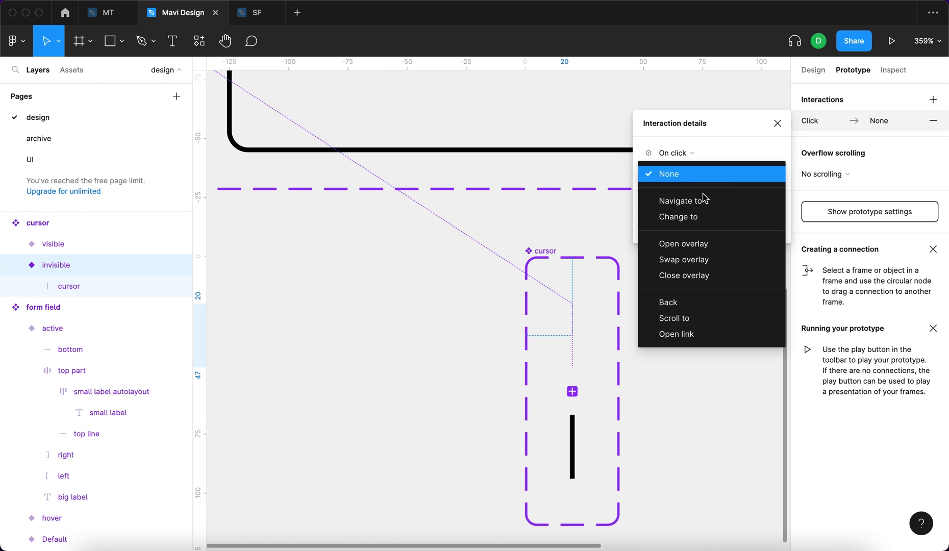
left_click(704, 216)
left_click(730, 195)
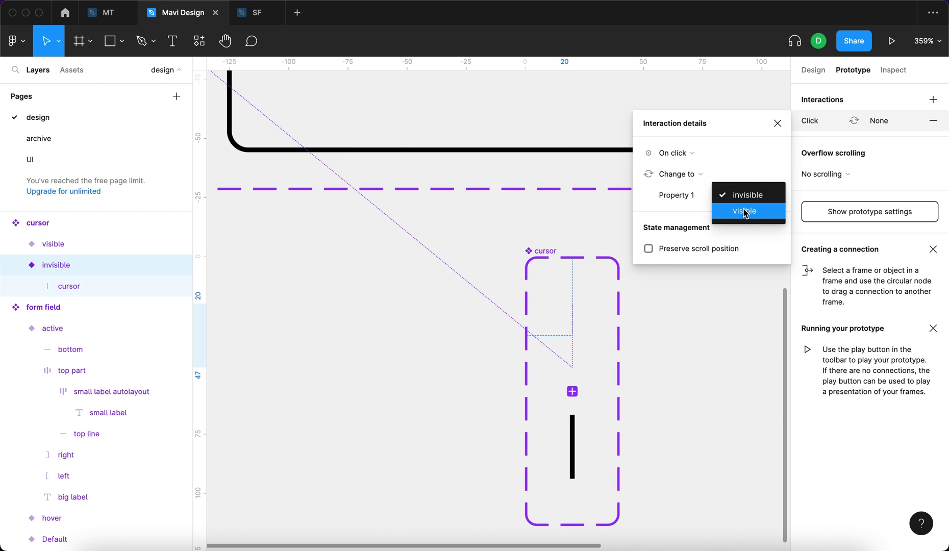
left_click(744, 211)
Step: Try Smart animate as the interaction's animation and return it to Instant
left_click(697, 336)
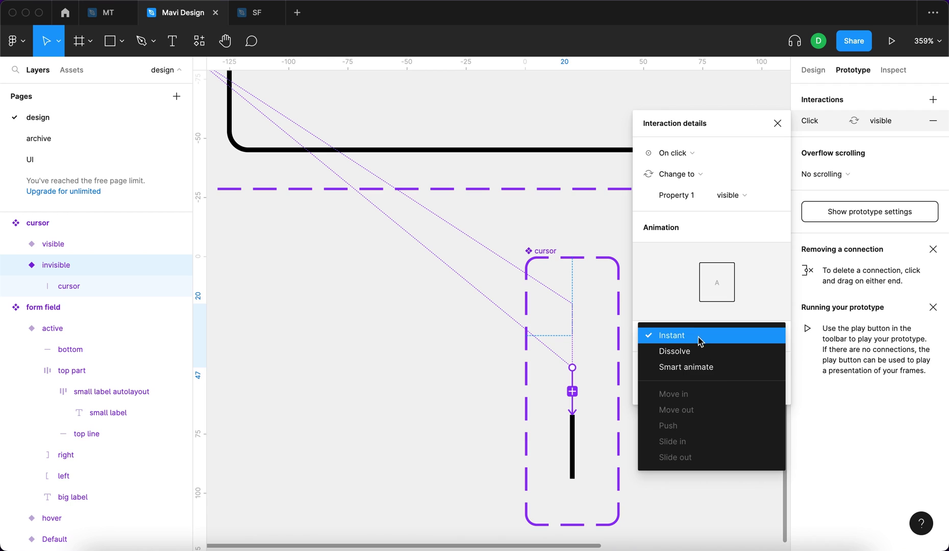
left_click(726, 369)
left_click(733, 335)
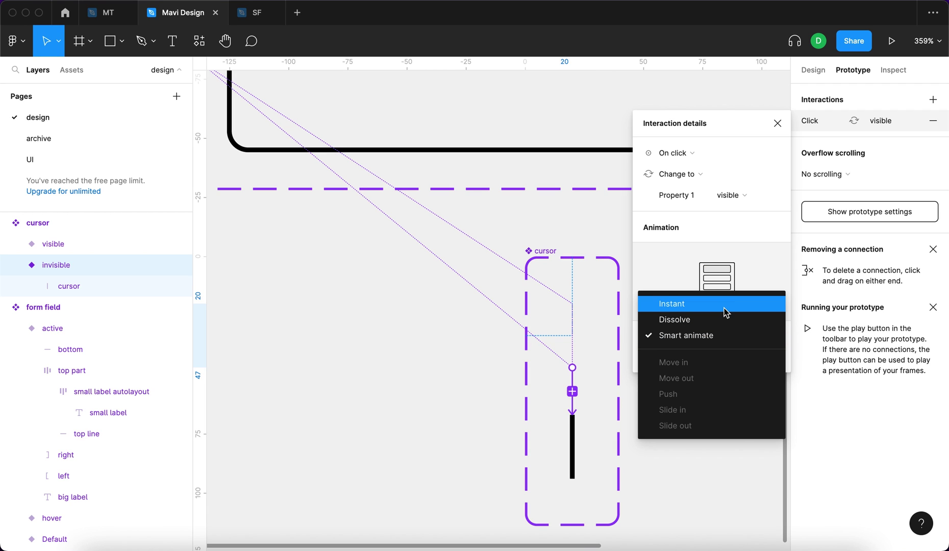
left_click(726, 305)
Step: Trigger the invisible variant's interaction after a delay of 500 ms
left_click(693, 153)
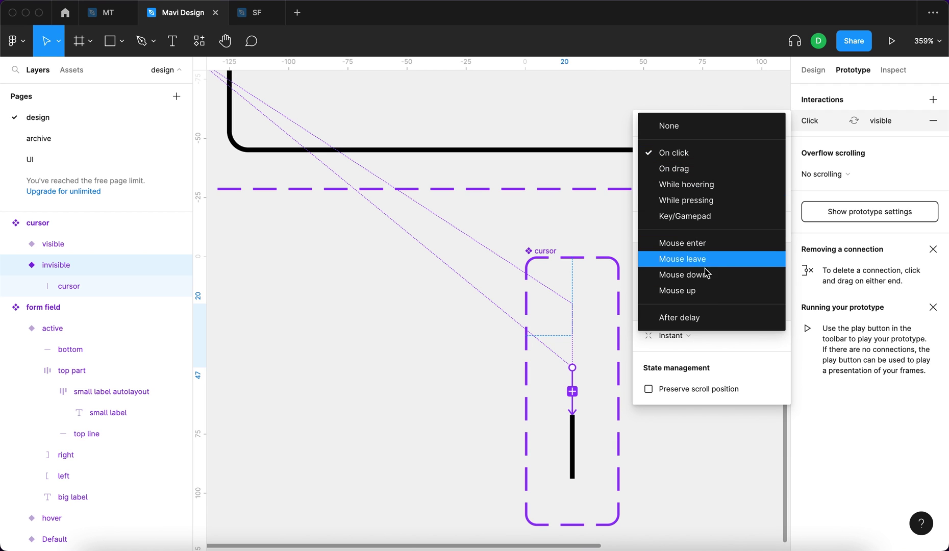
left_click(708, 316)
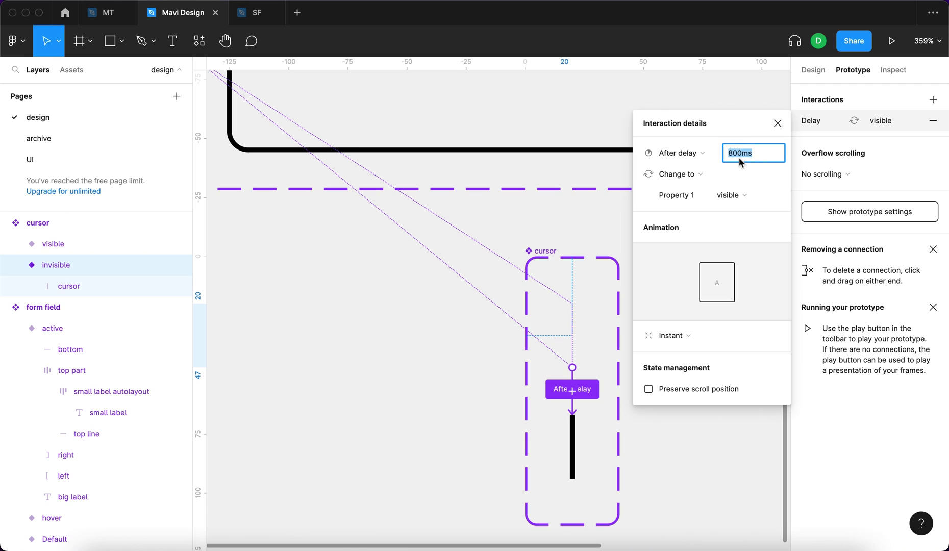
type("5000")
key("BackSpace")
key("Return")
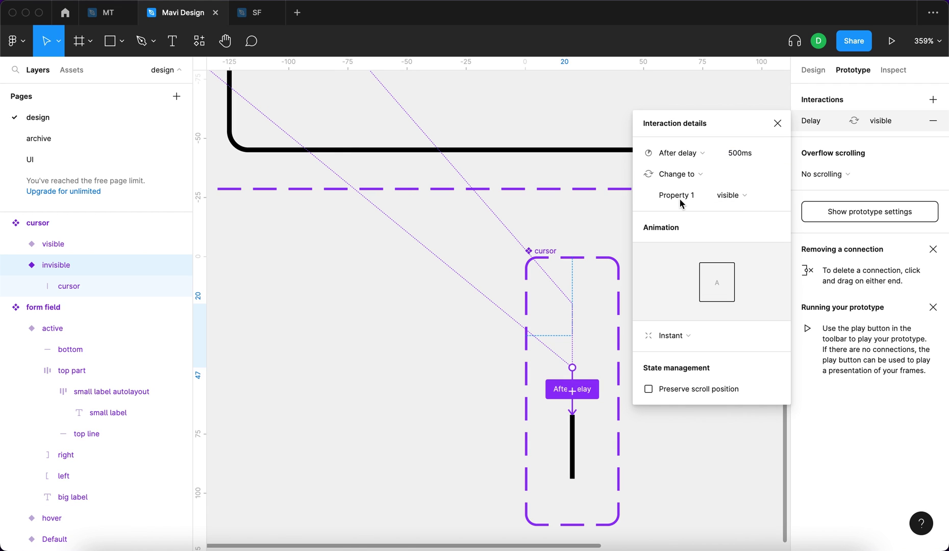
Step: Add a prototype interaction to the visible cursor variant, triggered after a delay of 500 ms
left_click(572, 446)
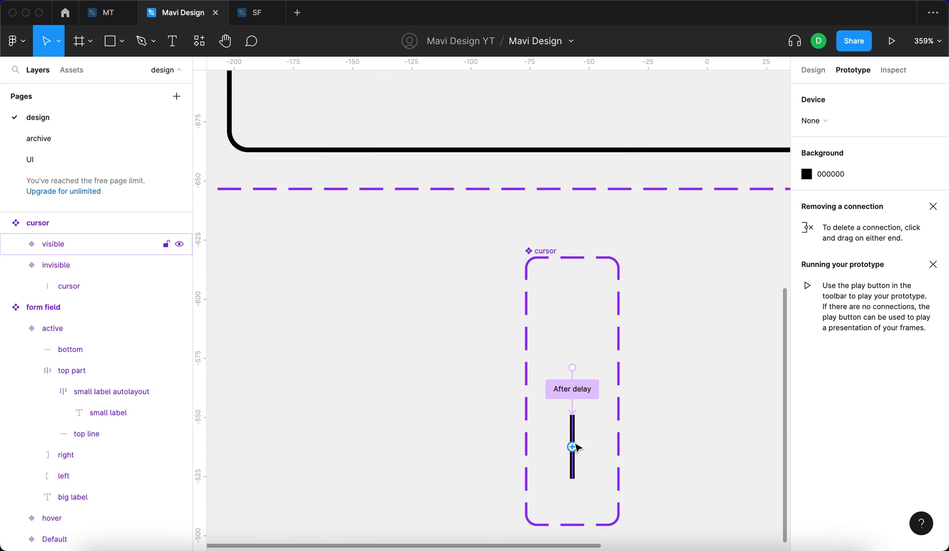
left_click(933, 99)
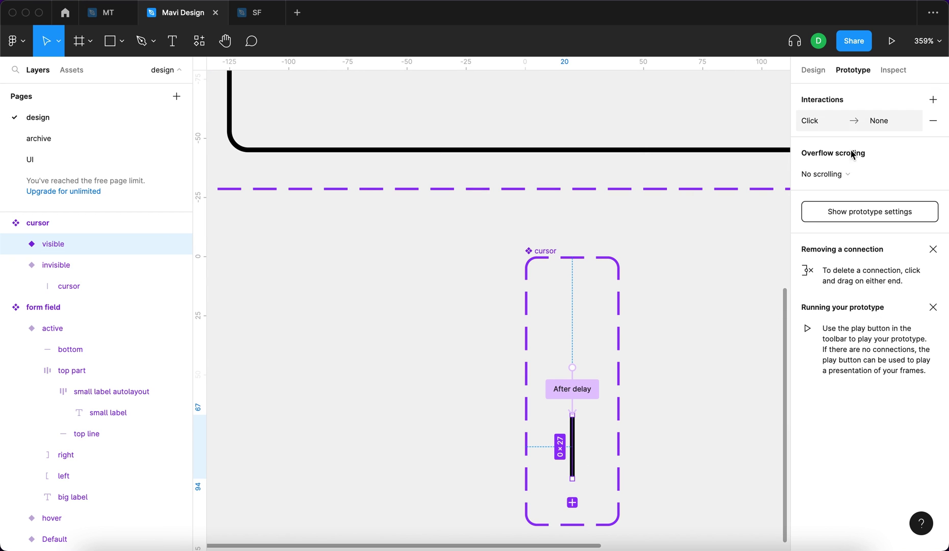
left_click(703, 317)
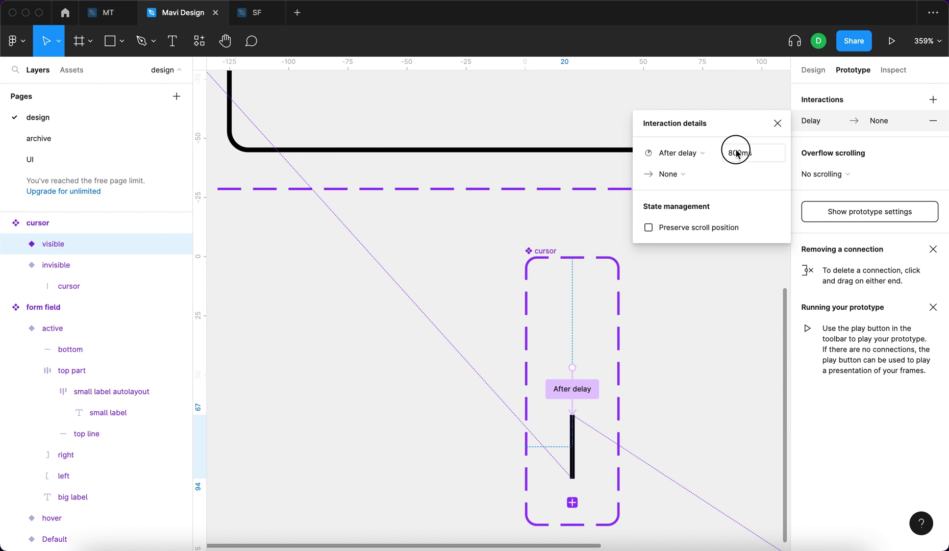
type("500")
key("Return")
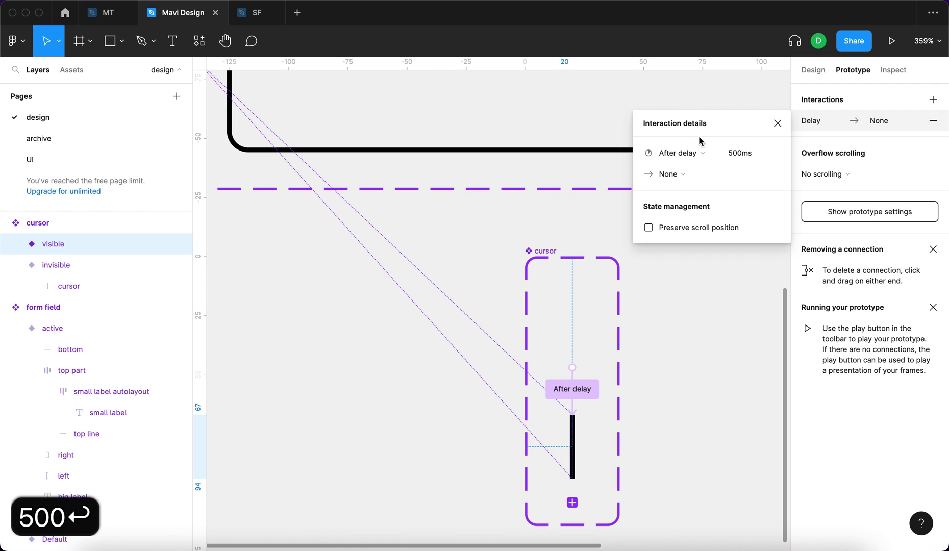
Step: Make the visible variant's interaction change to the invisible variant and return to the design properties
left_click(668, 174)
left_click(673, 198)
left_click(734, 195)
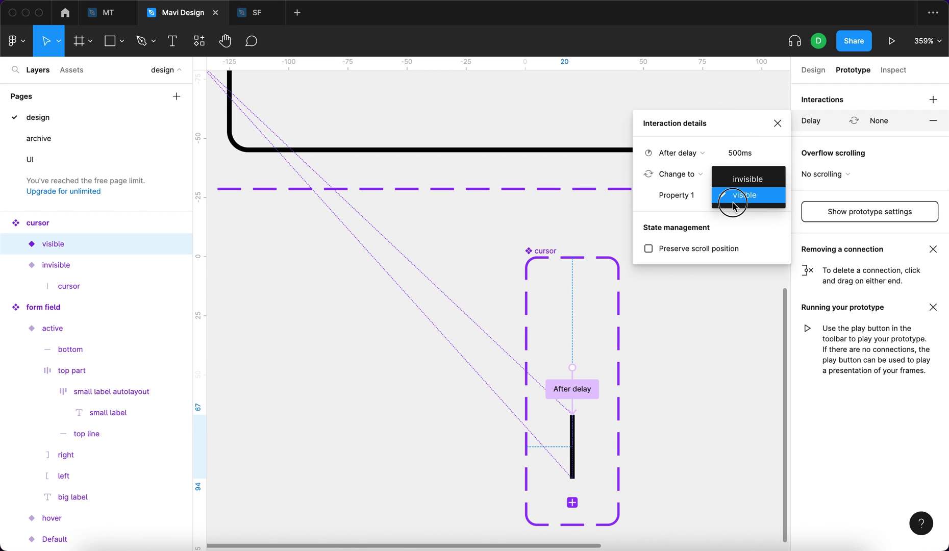
left_click(752, 179)
left_click(776, 123)
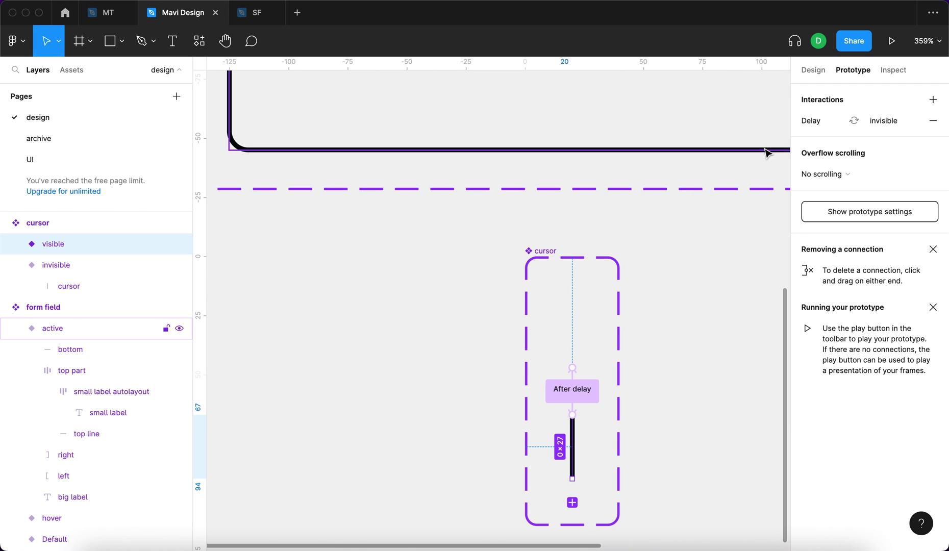
key("Escape")
left_click(814, 72)
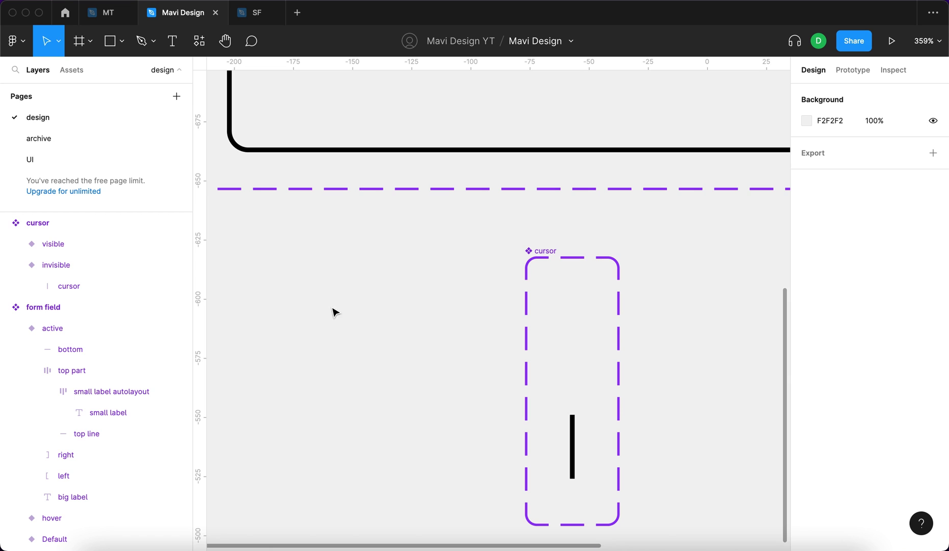
Step: Insert an instance of the cursor component set to visible and place it beside the form field set, outside its frame
scroll(470, 319, "down", 5)
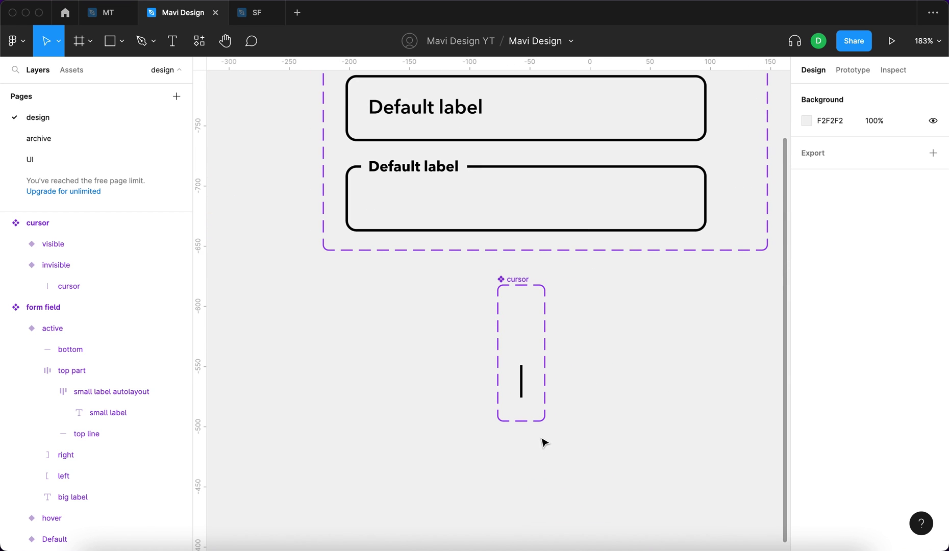
left_click(65, 74)
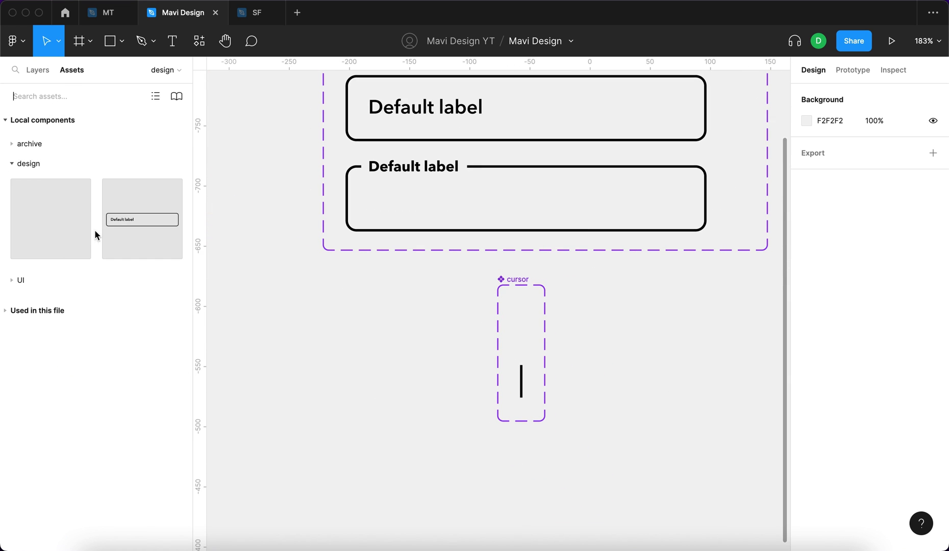
key("ctrl+v")
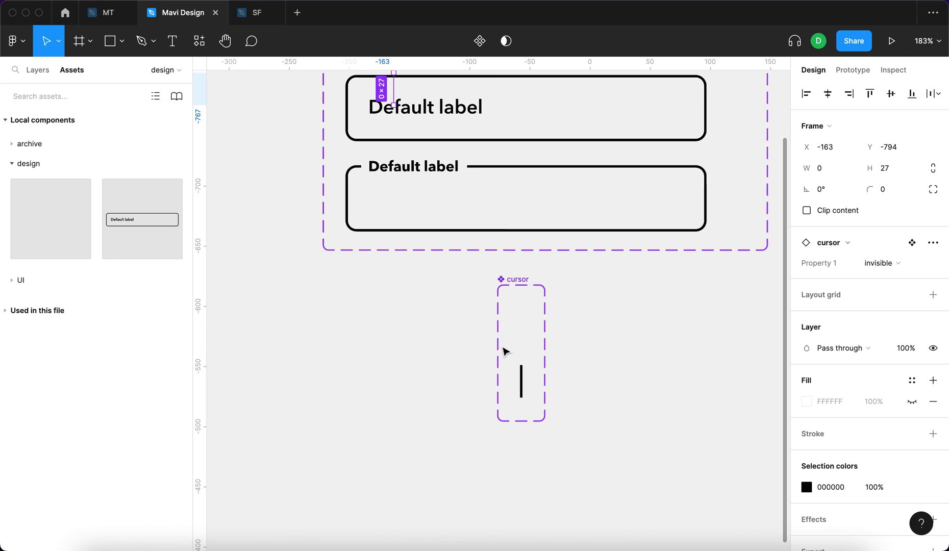
scroll(428, 298, "up", 5)
key("ctrl+z")
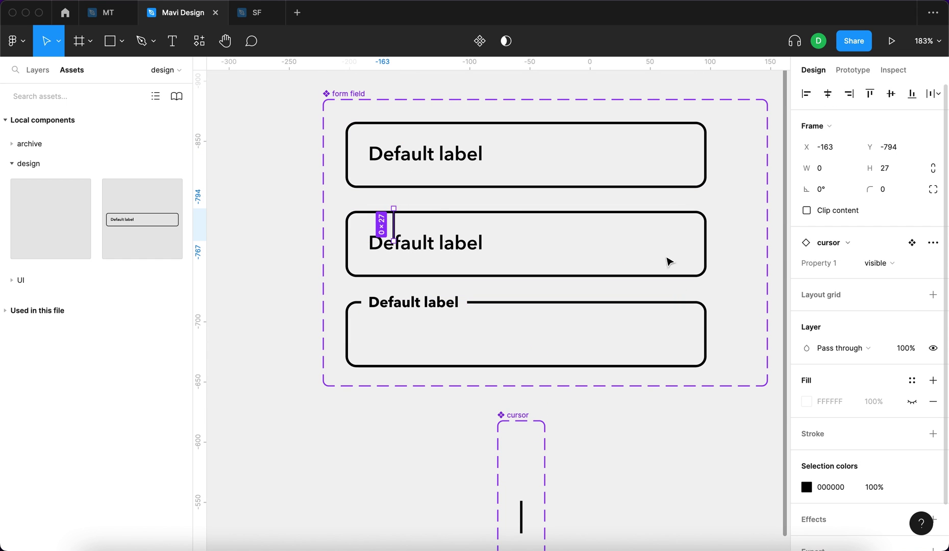
left_click_drag(396, 229, 275, 343)
Step: Move the cursor instance into the active variant of the form field, below its small label at X 20, Y 14
key("super+x")
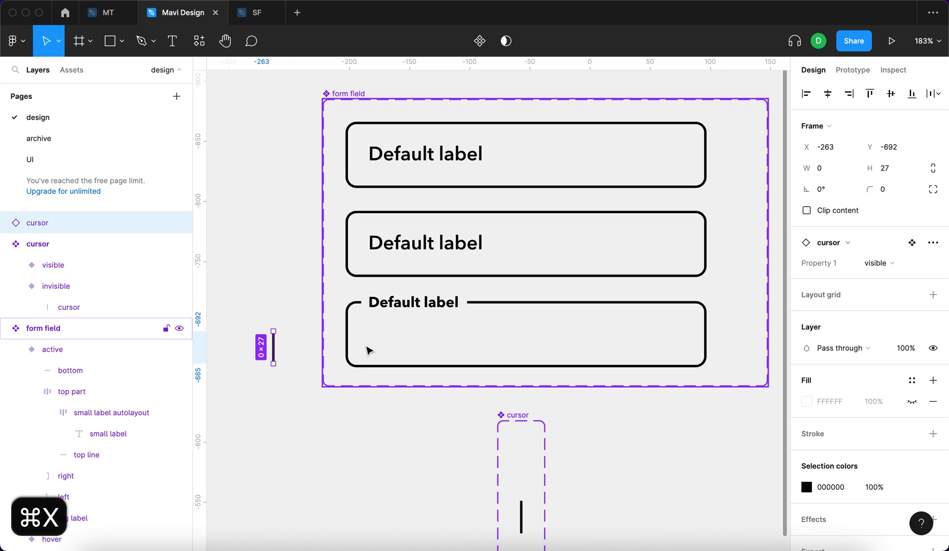
left_click(426, 344)
key("super+v")
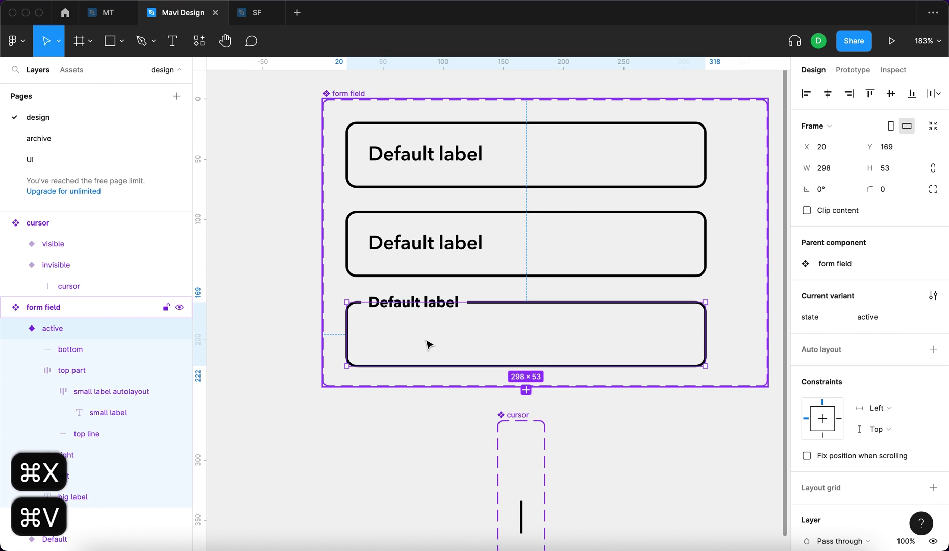
scroll(425, 346, "up", 3)
left_click_drag(576, 351, 352, 329)
scroll(384, 245, "down", 5)
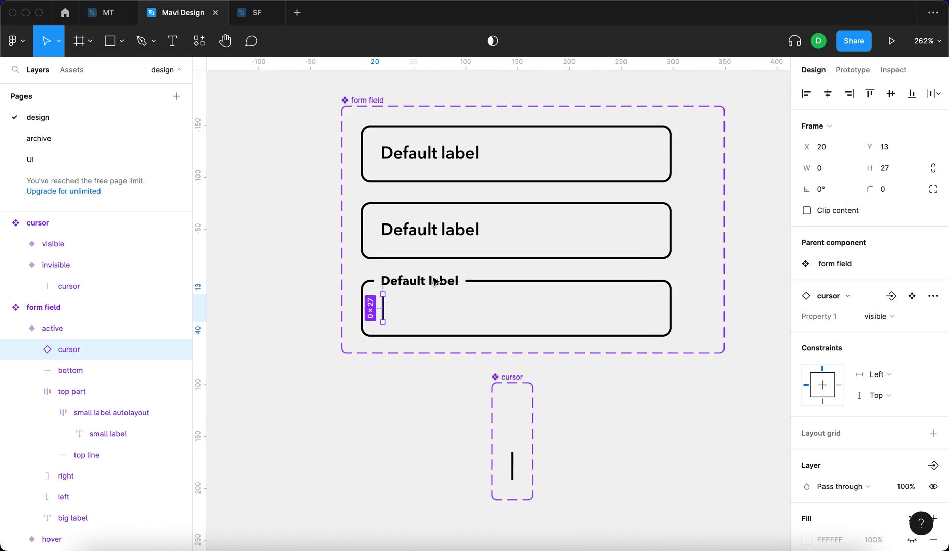
scroll(388, 345, "up", 5)
key("Down")
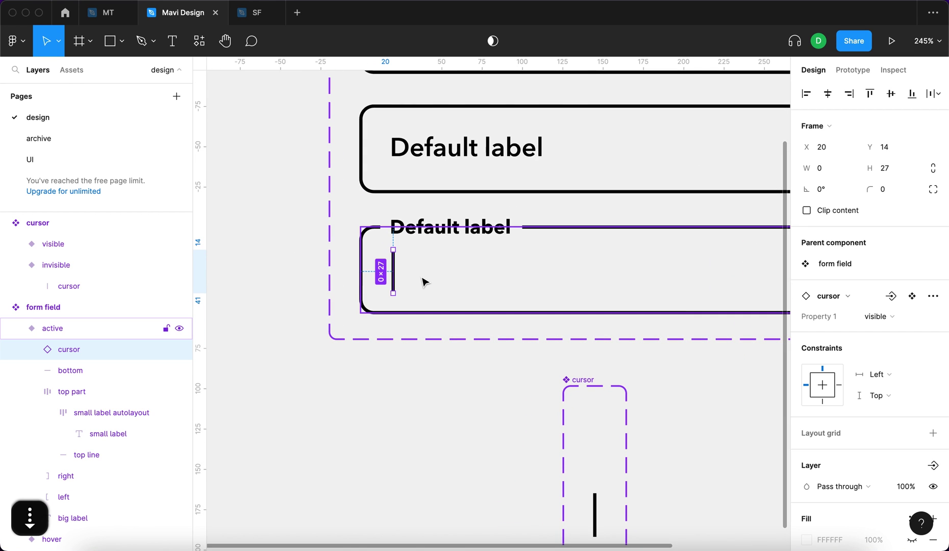
Step: Nudge the cursor instance inside the active variant up by one pixel to Y 13
left_click(341, 439)
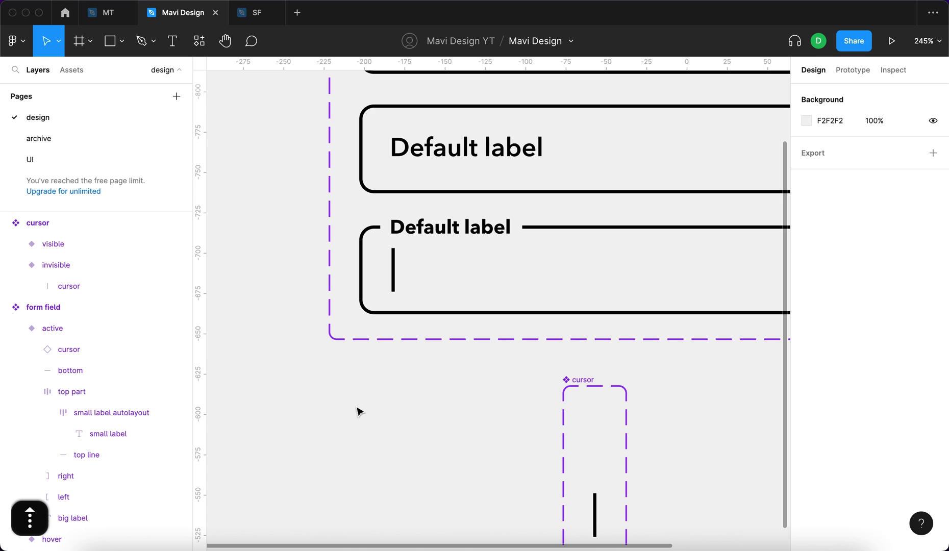
double_click(394, 281)
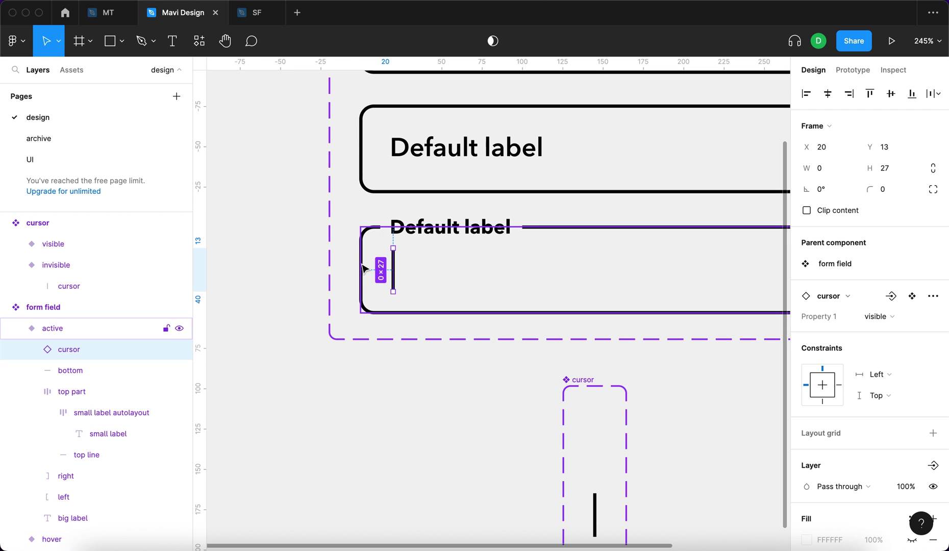
left_click(427, 438)
Step: Move the cursor component set to the left of the form field set, aligned with its top edge at X -277, Y -885
scroll(425, 436, "down", 5)
left_click_drag(492, 418, 362, 237)
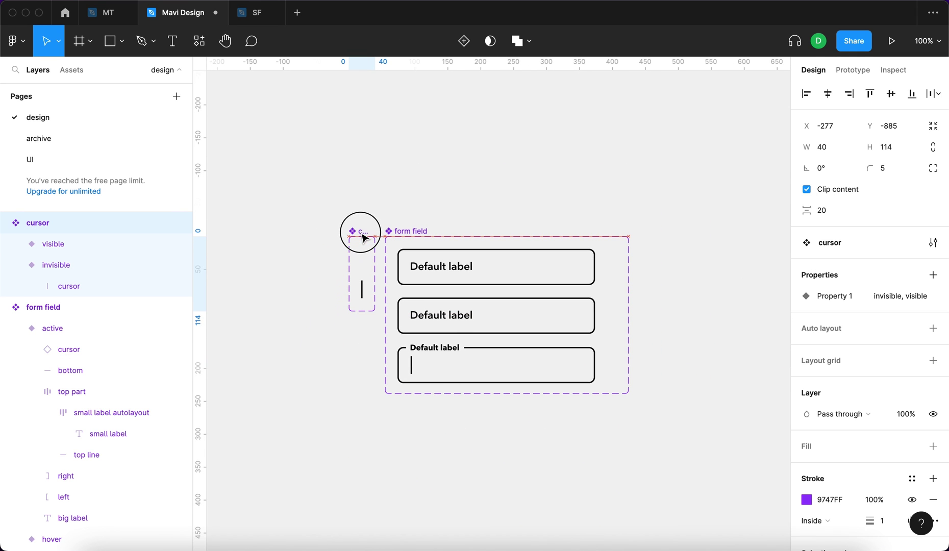
scroll(377, 263, "up", 5)
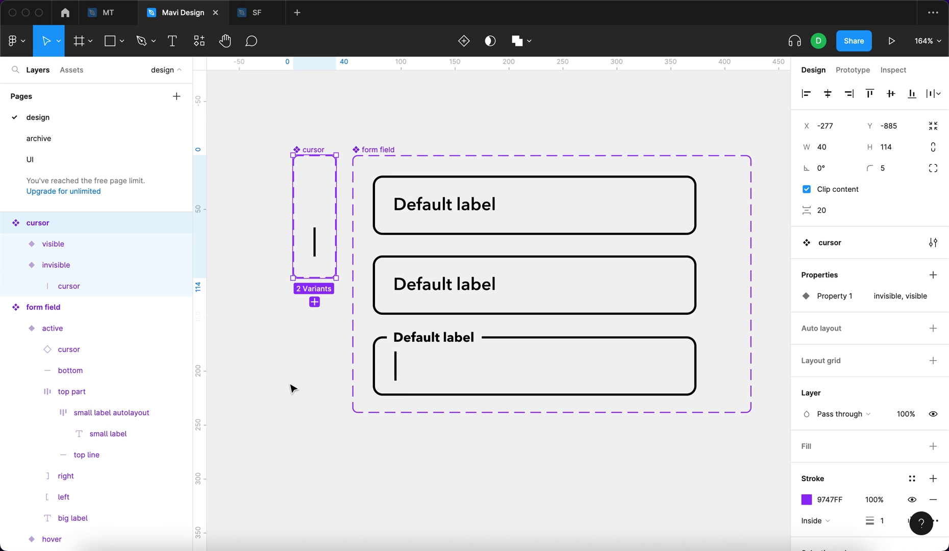
Step: Select the bottom, top line, right and left layers of the Default variant and open their stroke colour
scroll(814, 343, "down", 5)
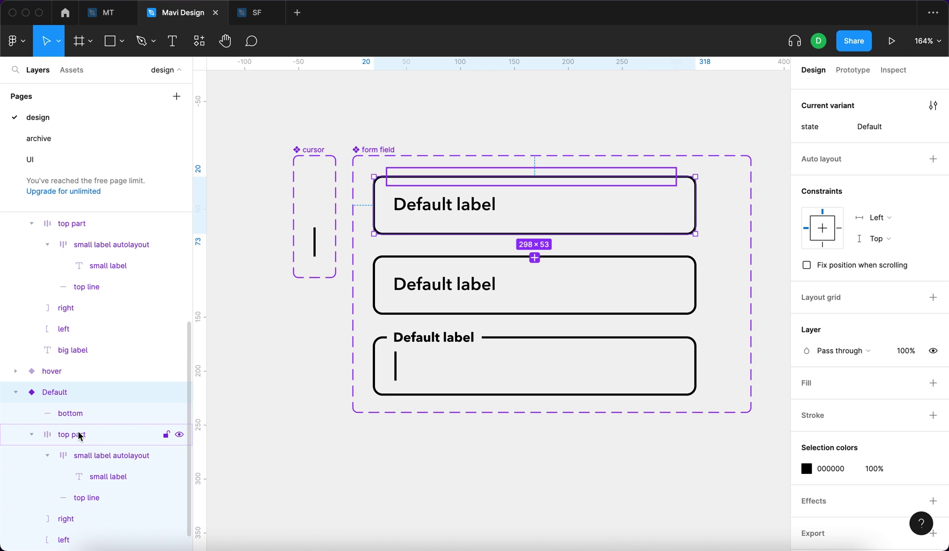
scroll(103, 524, "down", 1)
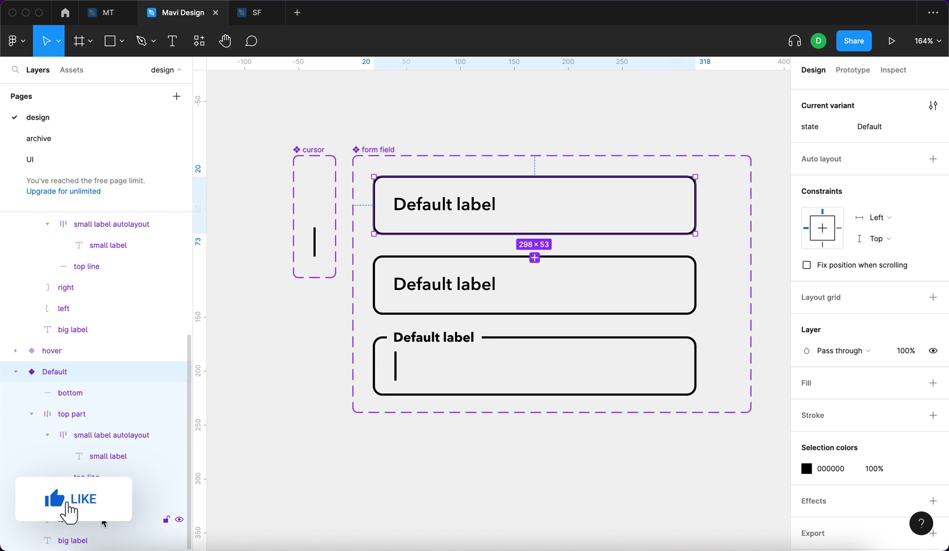
left_click(72, 520)
left_click(85, 477, "shift")
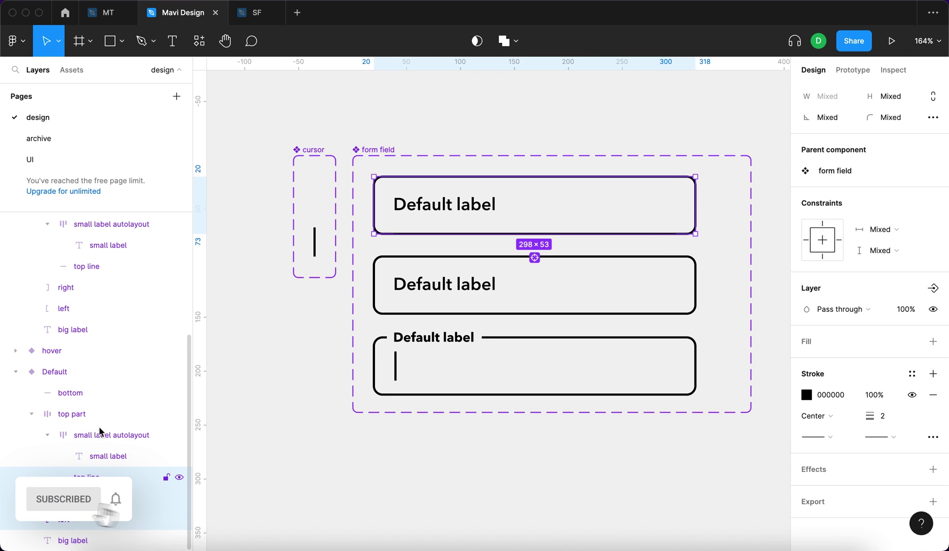
left_click(70, 392, "shift")
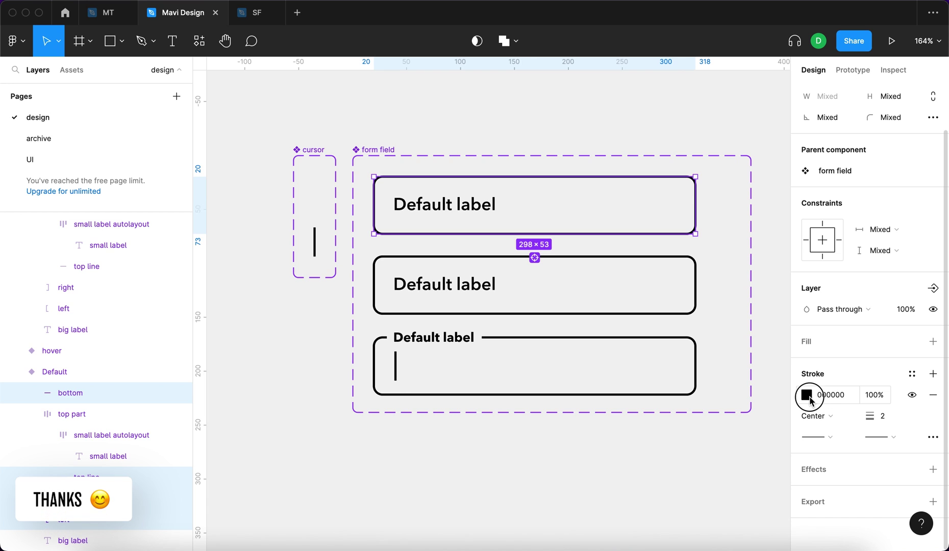
left_click(806, 394)
key("i")
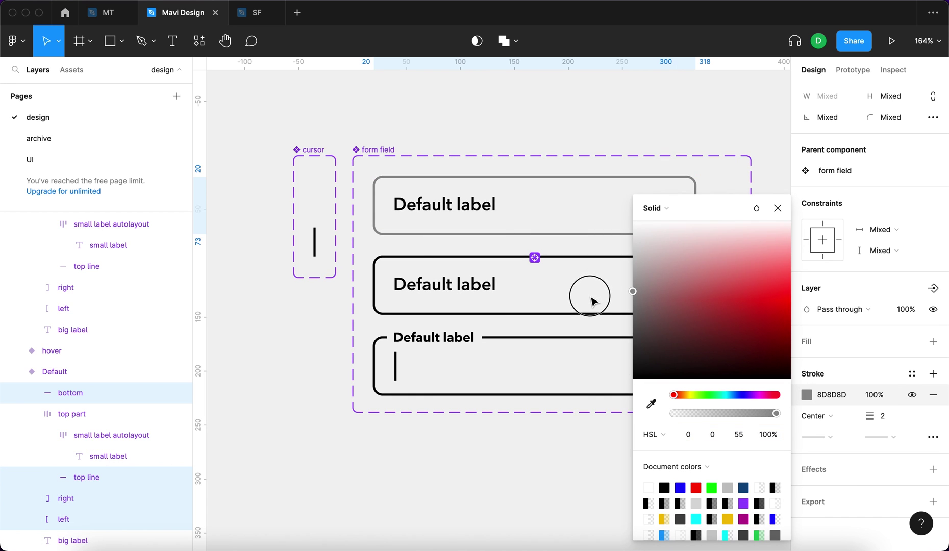
left_click(573, 377)
left_click(567, 407)
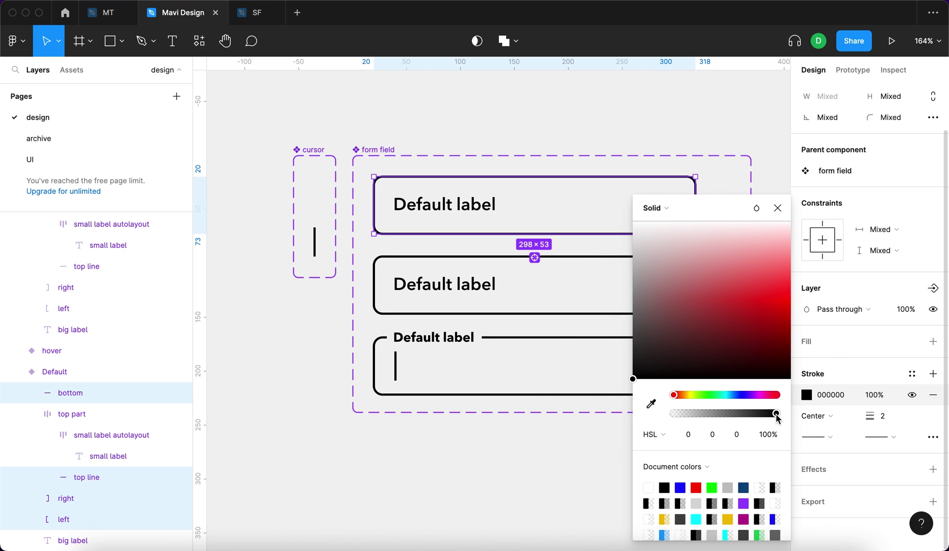
Step: Lower the black stroke of the Default variant's outline layers to 28% opacity
mouse_move(775, 414)
left_mouse_down()
mouse_move(679, 413)
mouse_move(703, 414)
left_mouse_up()
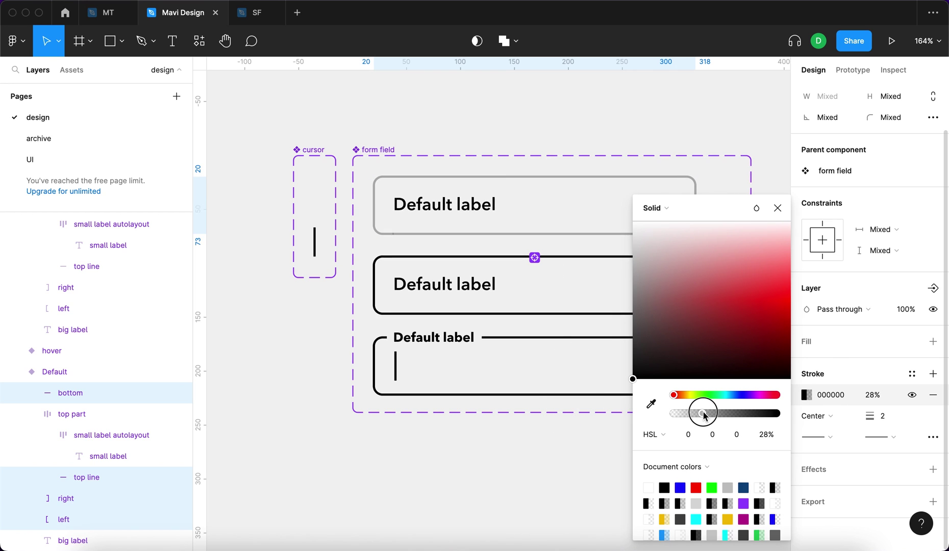
left_click(587, 438)
scroll(462, 274, "right", 3)
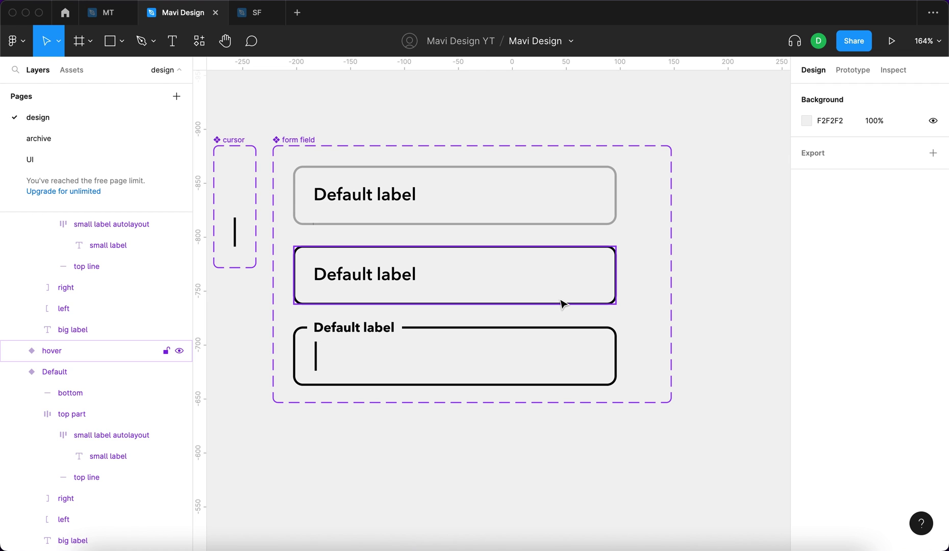
Step: Change the stroke of the active variant's left, right, top line and bottom layers to blue 2858FF
left_click(443, 361)
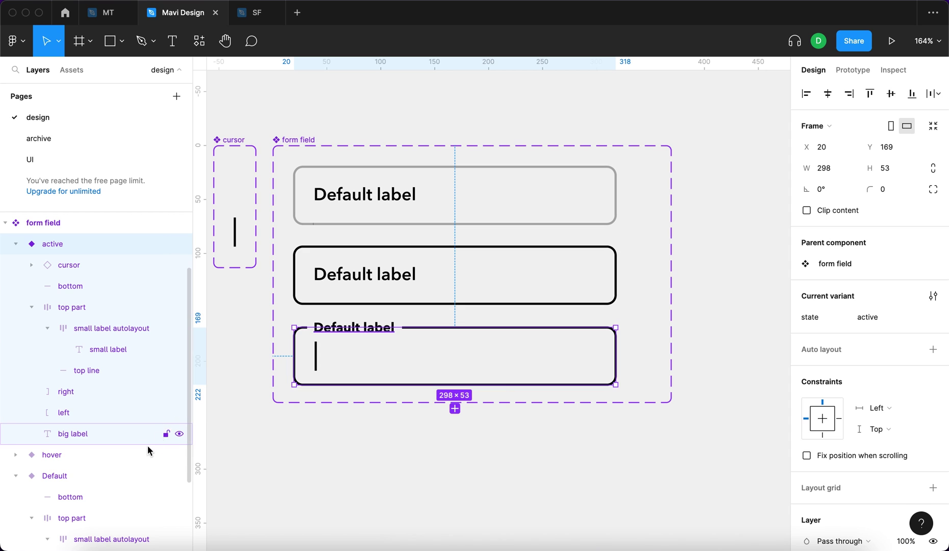
left_click(93, 412)
left_click(95, 394, "shift")
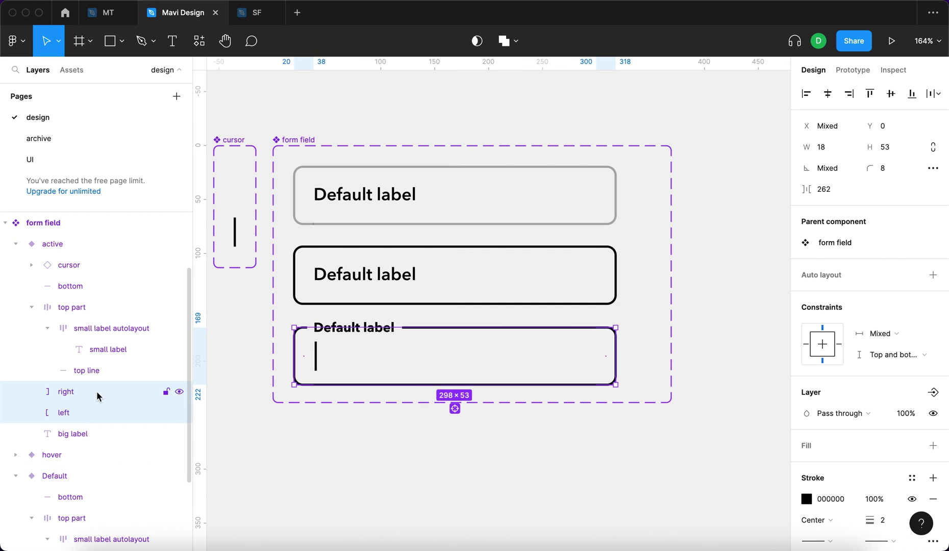
left_click(95, 370, "shift")
left_click(103, 286, "shift")
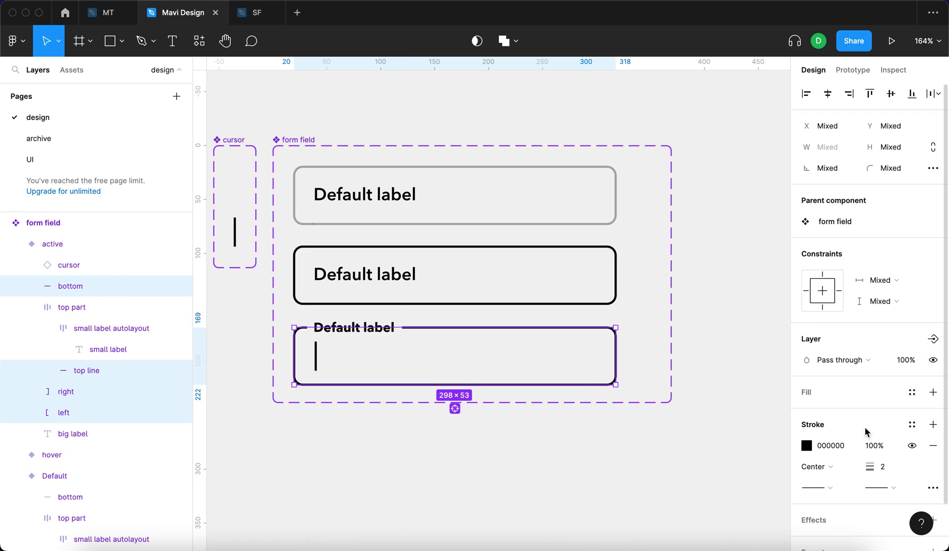
left_click(806, 445)
mouse_move(725, 396)
left_mouse_down()
mouse_move(741, 394)
mouse_move(763, 333)
mouse_move(740, 395)
left_mouse_up()
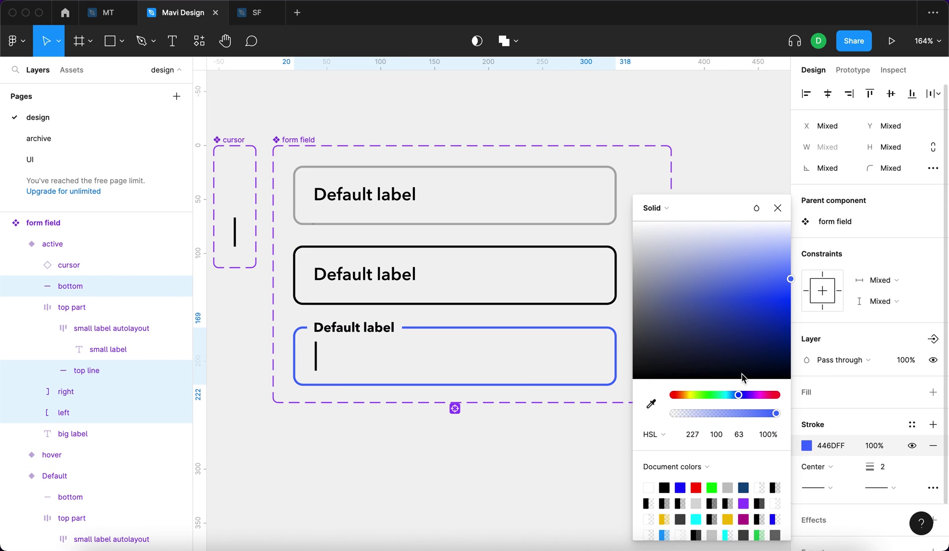
Step: Try to fill the active variant's small label with the blue sampled from its outline
left_click(99, 349)
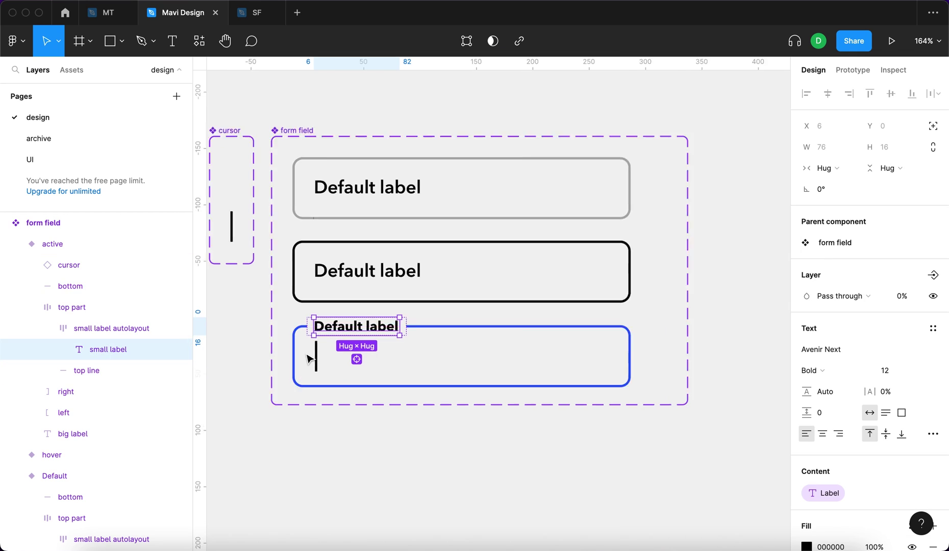
scroll(309, 354, "up", 5)
key("i")
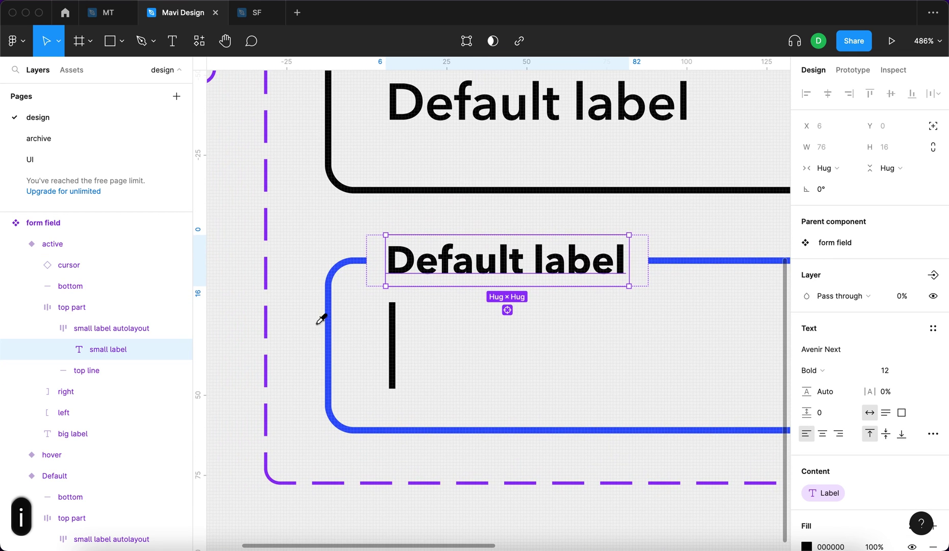
left_click(327, 309)
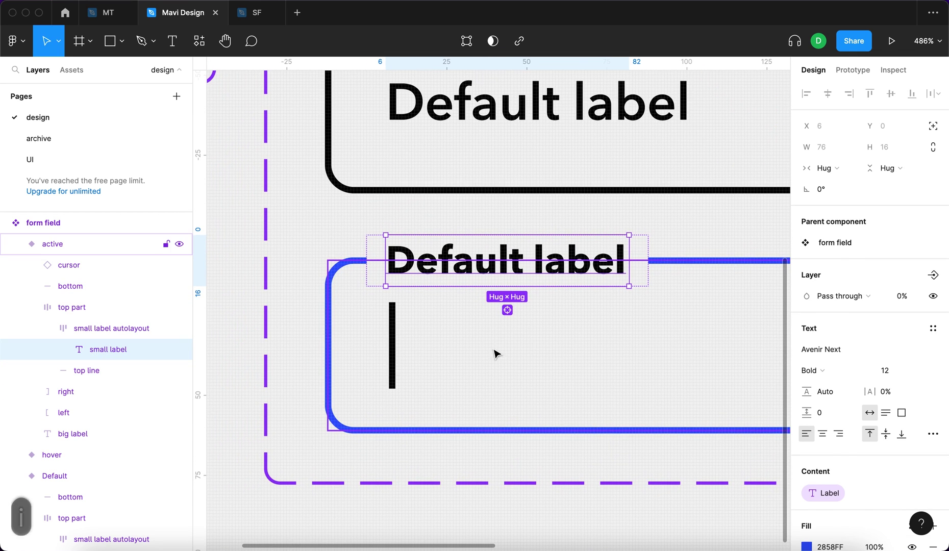
key("super+z")
Step: Fill the active variant's big label with the blue sampled from its outline
left_click(90, 435)
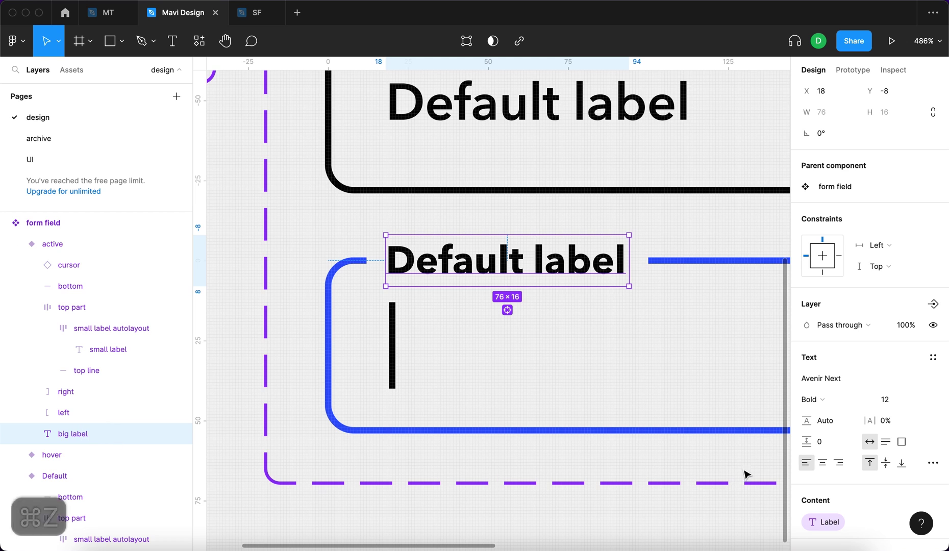
scroll(563, 434, "down", 3)
key("i")
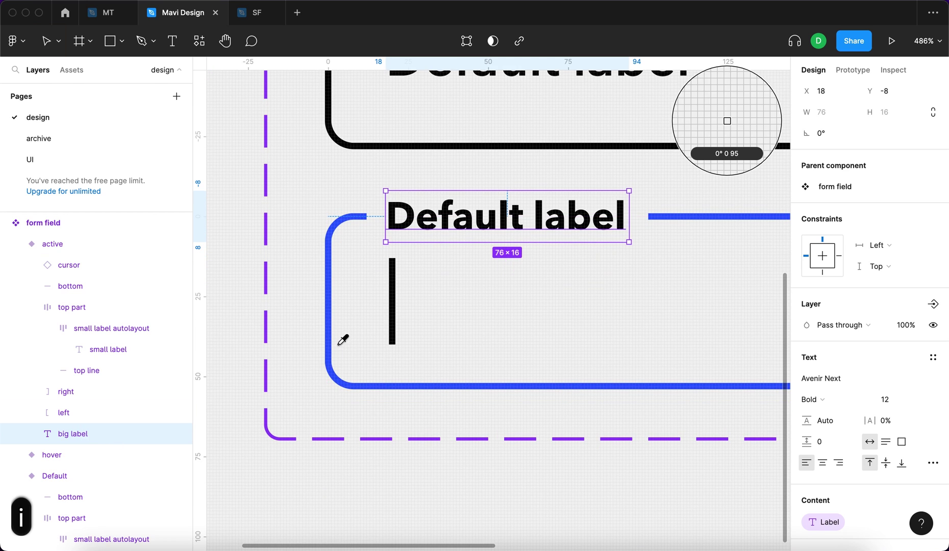
left_click(329, 351)
left_click(508, 488)
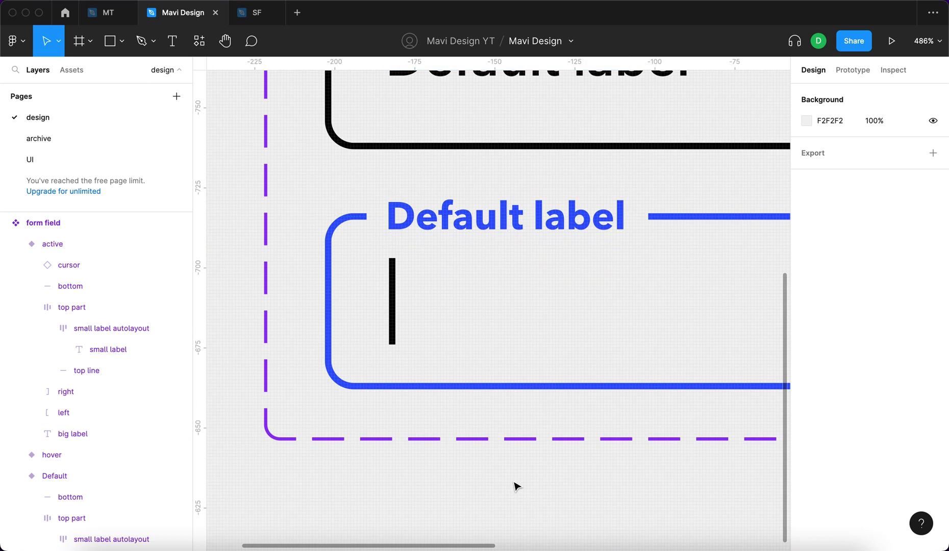
Step: Add a prototype interaction to the Default variant that changes it to the hover variant while hovering
scroll(531, 486, "down", 10)
scroll(321, 375, "up", 10)
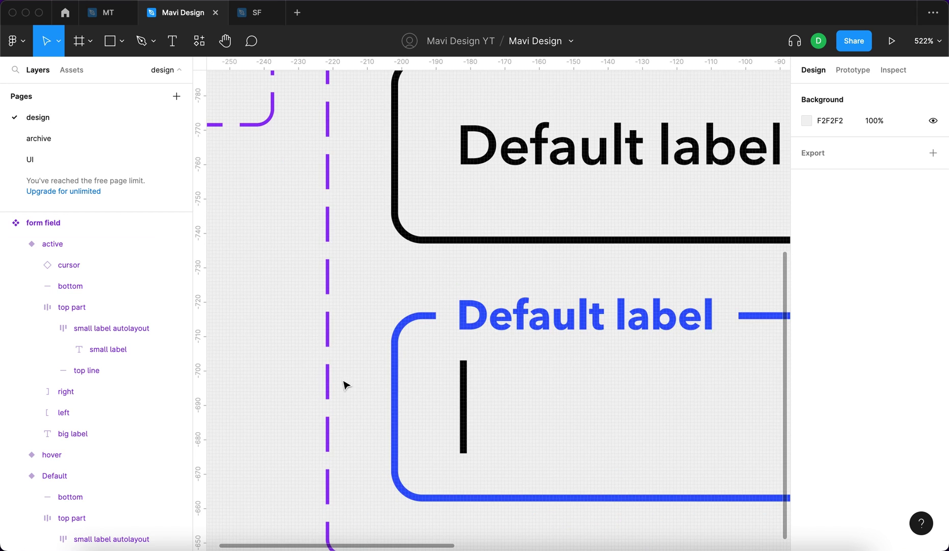
scroll(357, 388, "down", 10)
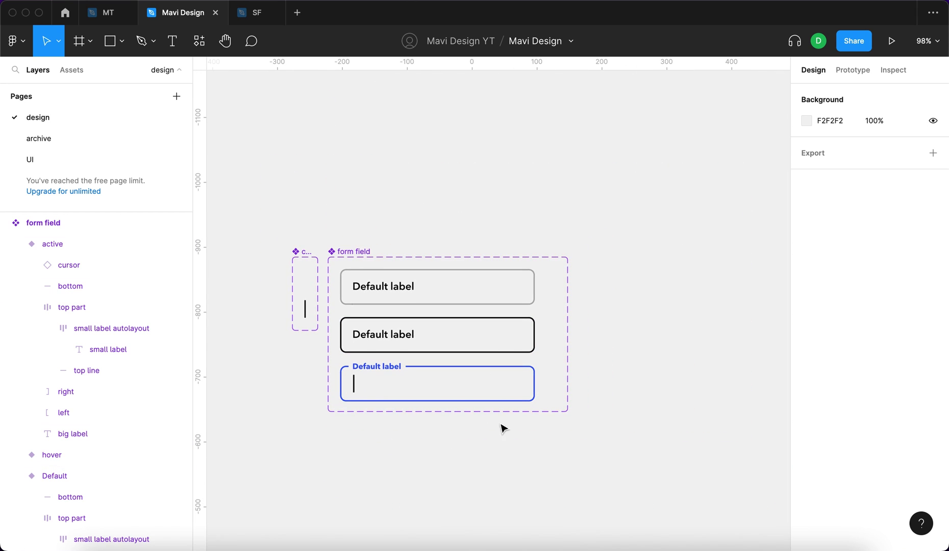
scroll(531, 357, "up", 10)
scroll(717, 258, "down", 8)
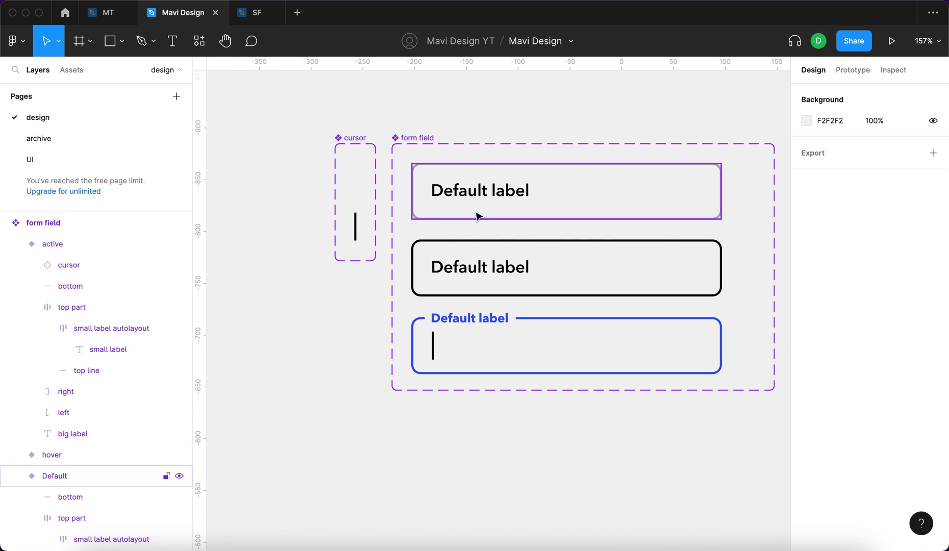
left_click(658, 176)
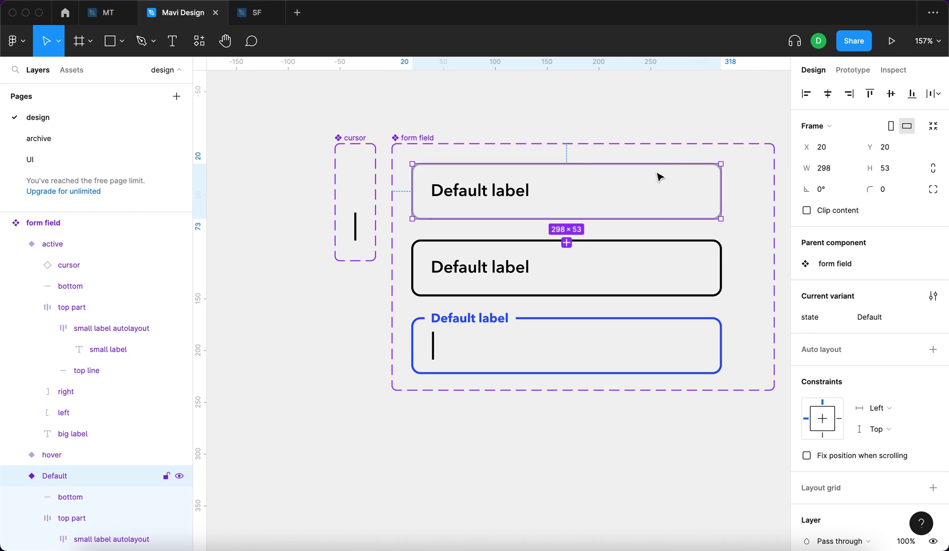
left_click(839, 72)
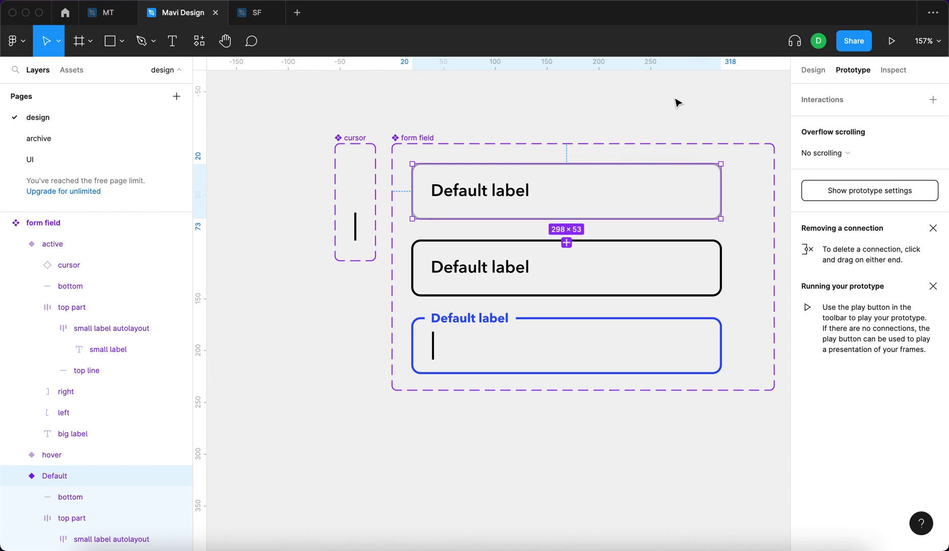
left_click_drag(676, 100, 519, 82)
left_click_drag(563, 175, 561, 238)
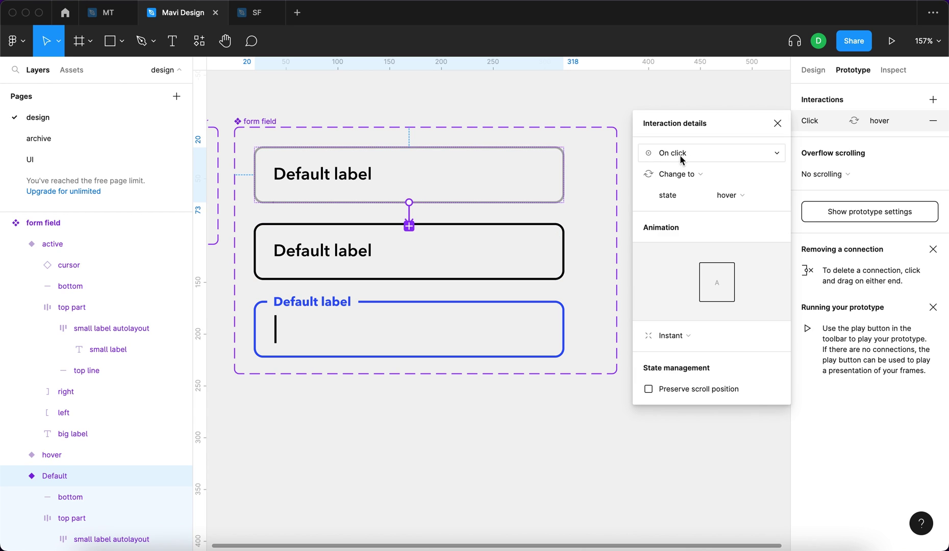
left_click(681, 156)
left_click(693, 185)
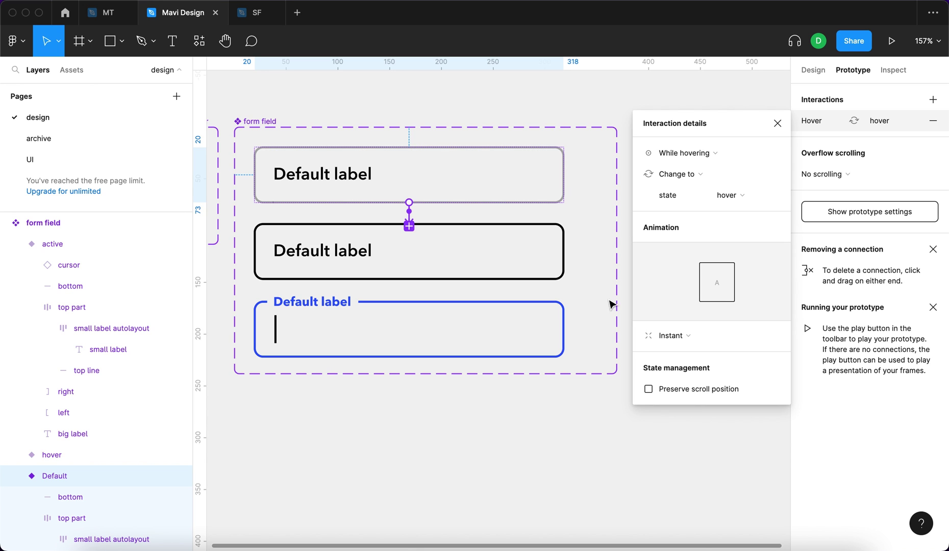
Step: Make the hover variant change to active on click, using Smart animate with Ease in and out over 240 ms
left_click(556, 264)
left_click_drag(563, 251, 552, 315)
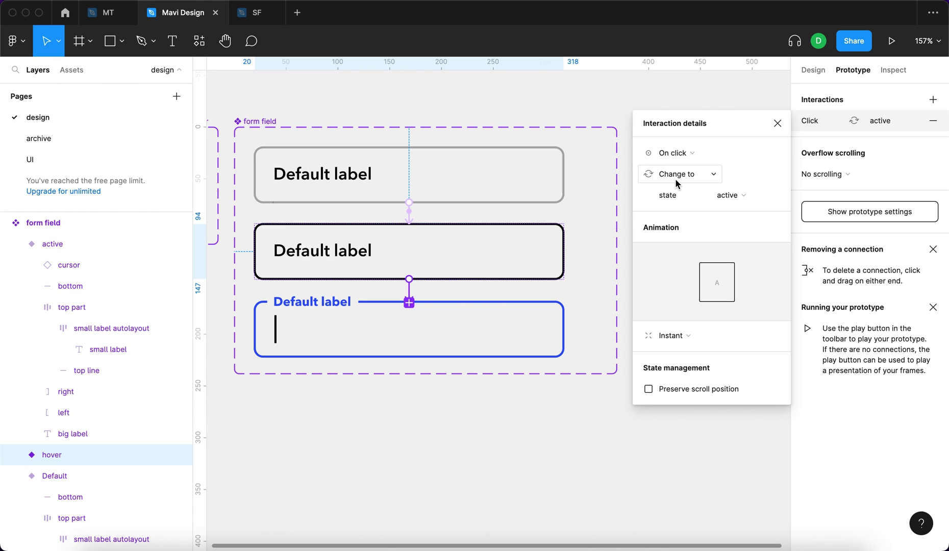
left_click(701, 336)
left_click(702, 364)
left_click(737, 357)
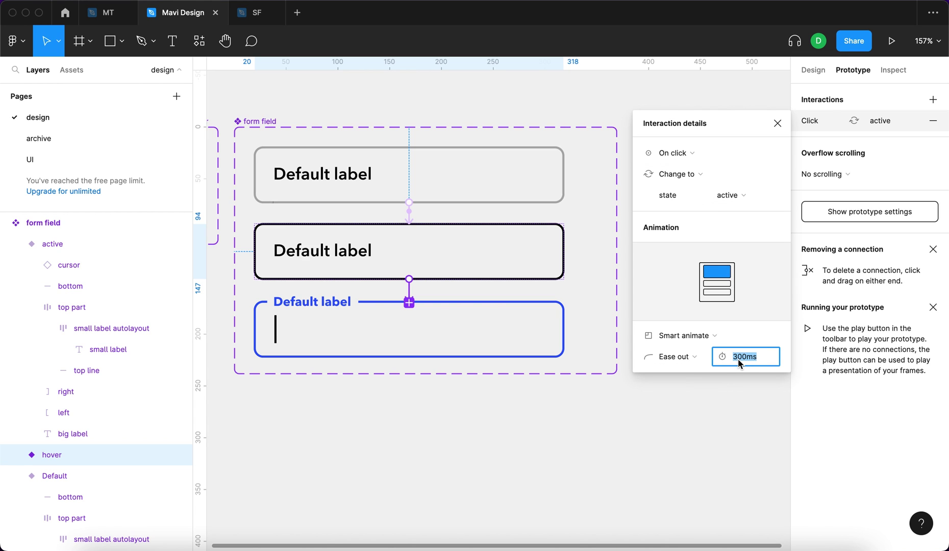
type("240")
key("Return")
left_click(672, 356)
left_click(678, 371)
Step: Make the active variant change back to Default on click, keeping Smart animate with Ease in and out at 240 ms
left_click(531, 332)
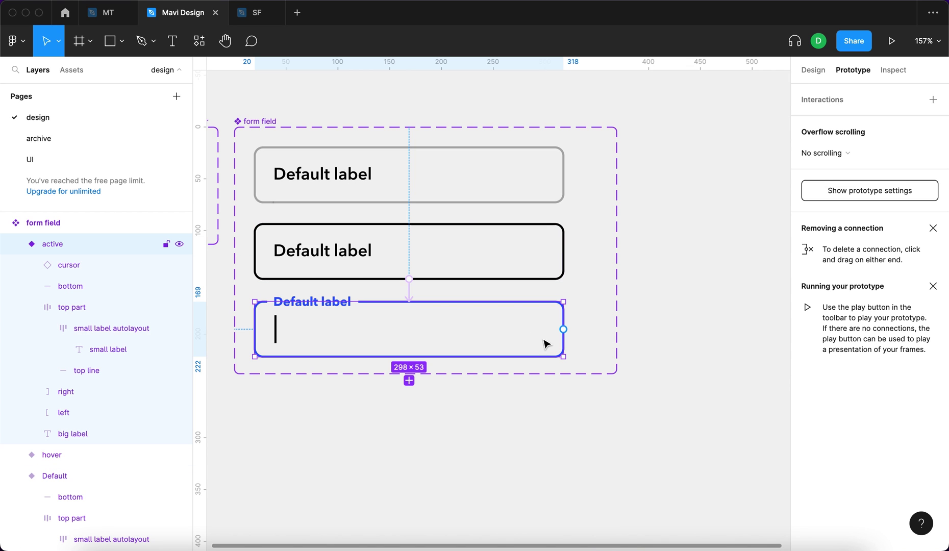
left_click_drag(563, 329, 482, 188)
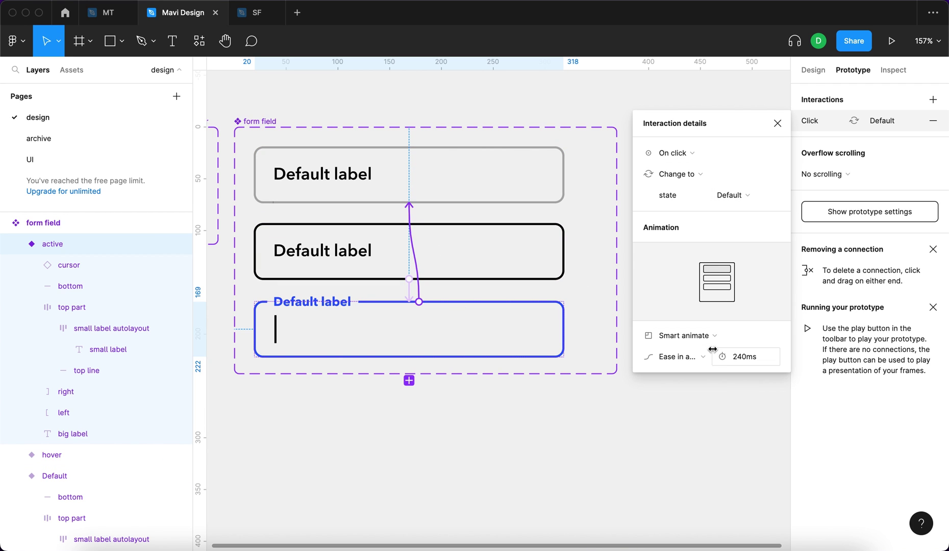
left_click(774, 123)
scroll(621, 358, "down", 2)
left_click(620, 358)
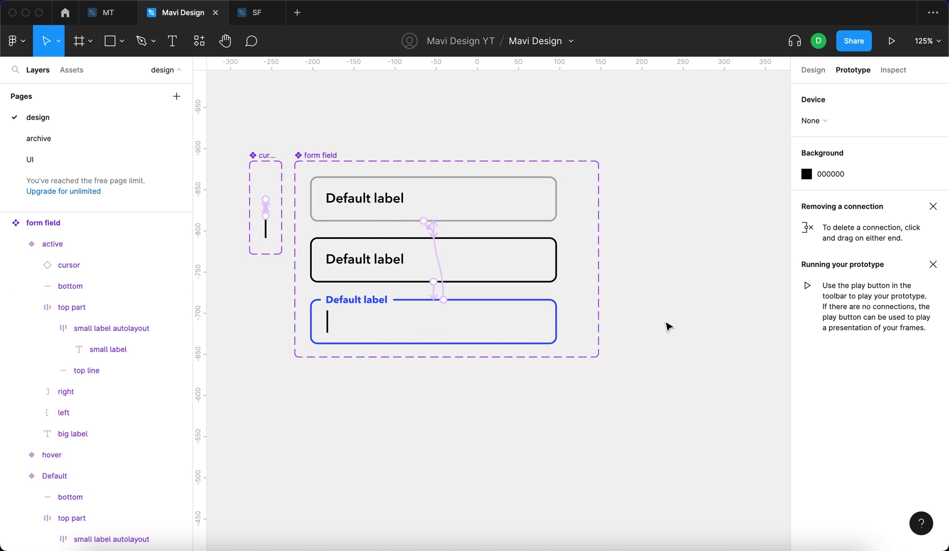
Step: Draw a frame beside the form field component and size it to 1000 × 600
scroll(668, 324, "down", 5)
key("f")
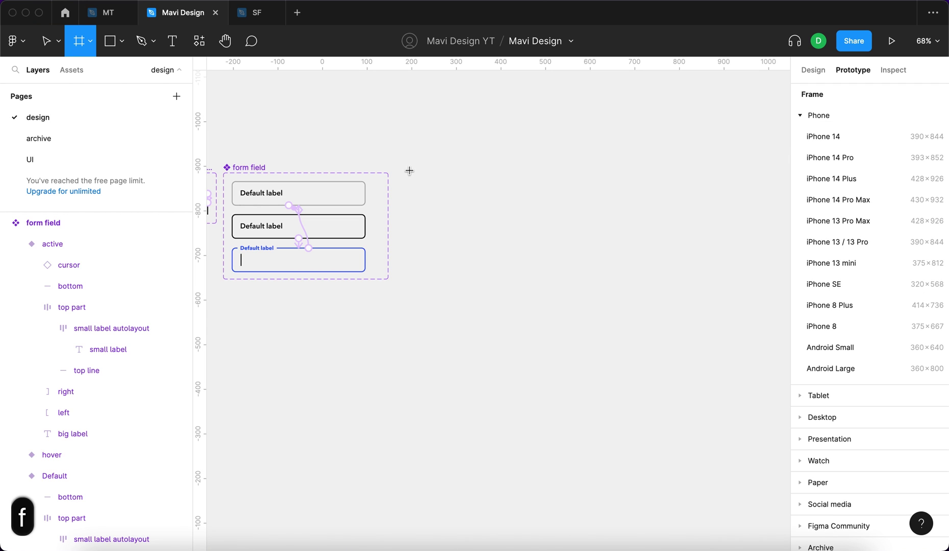
left_click_drag(409, 173, 718, 362)
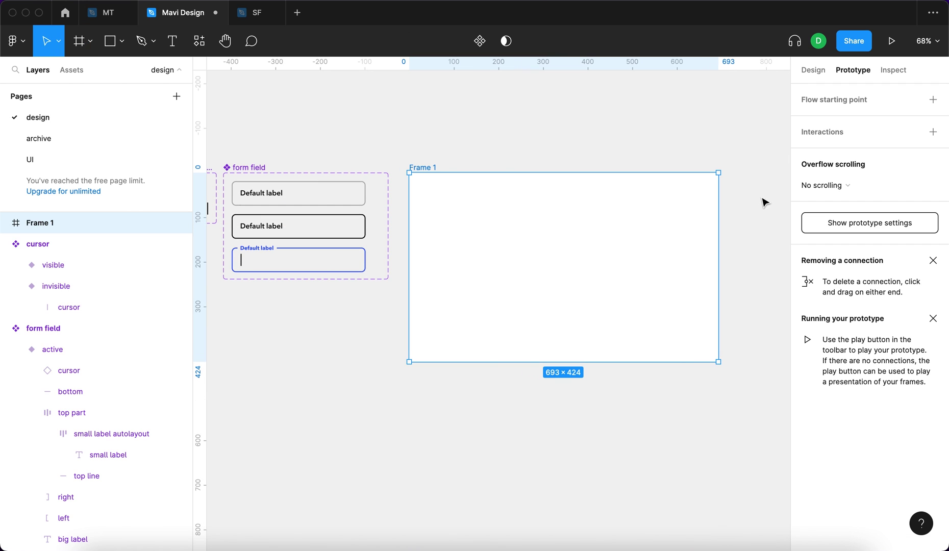
left_click(813, 70)
left_click(830, 170)
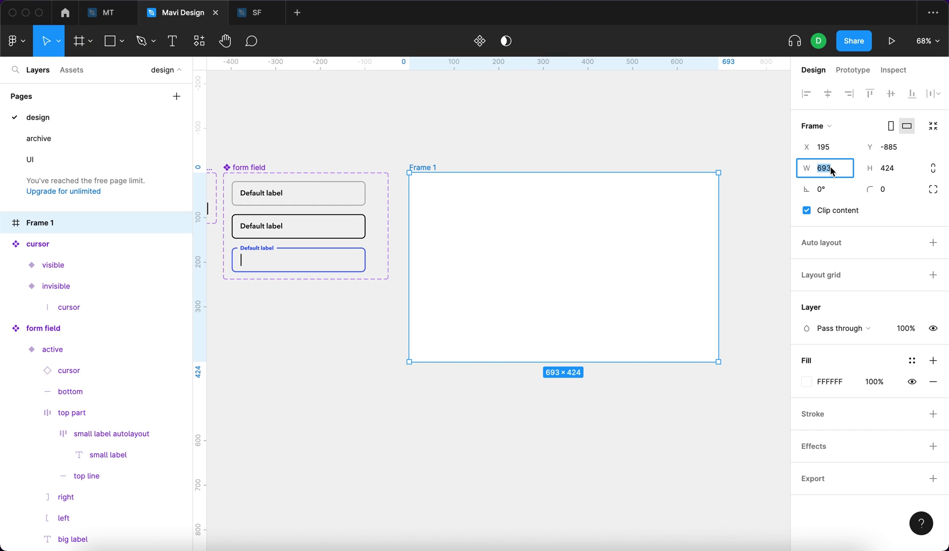
type("1000")
key("Tab")
type("600")
key("Return")
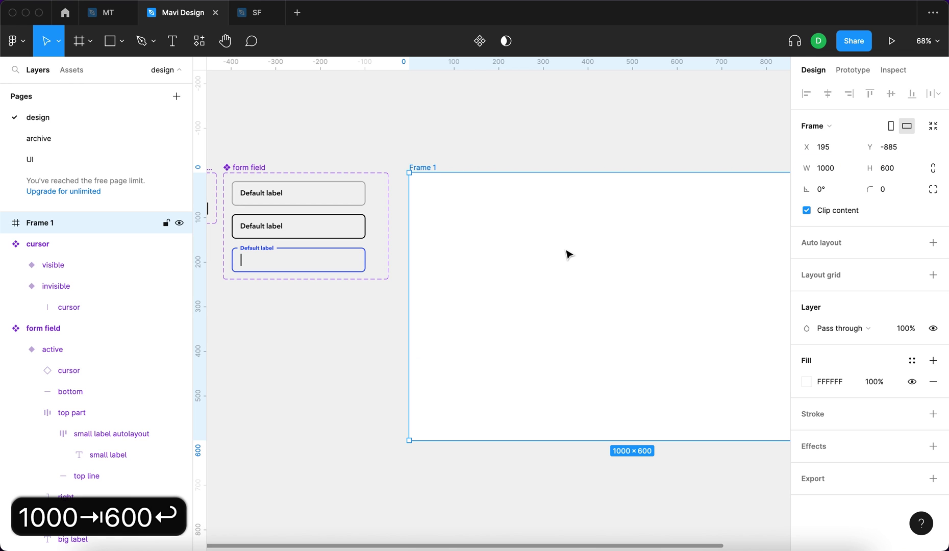
Step: Rename the new frame as "test frame"
key("super+r")
type("tes")
key("BackSpace")
type("t frame")
key("Return")
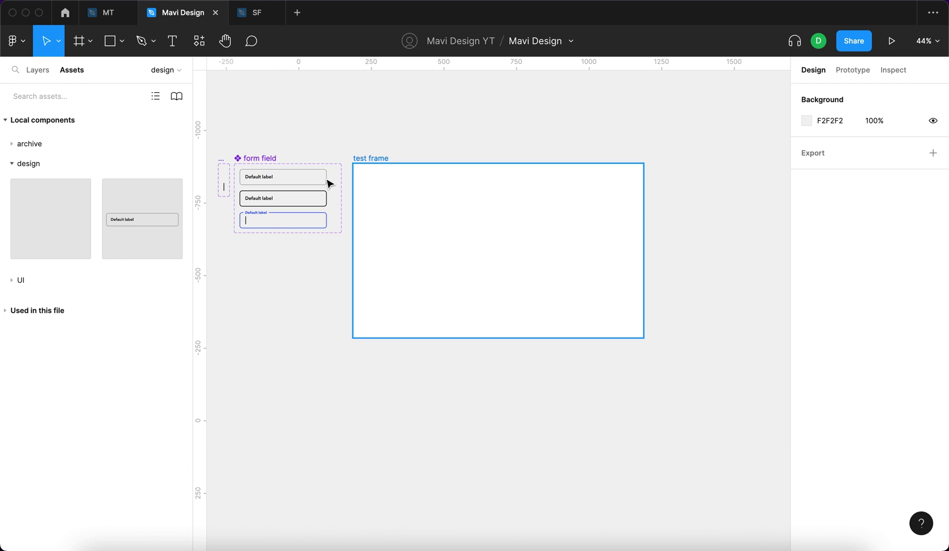
Step: Place a form field instance in the test frame and duplicate it directly below
left_click_drag(112, 222, 498, 266)
scroll(490, 255, "up", 5)
scroll(431, 194, "up", 2)
left_click_drag(432, 163, 464, 204)
scroll(487, 190, "down", 5)
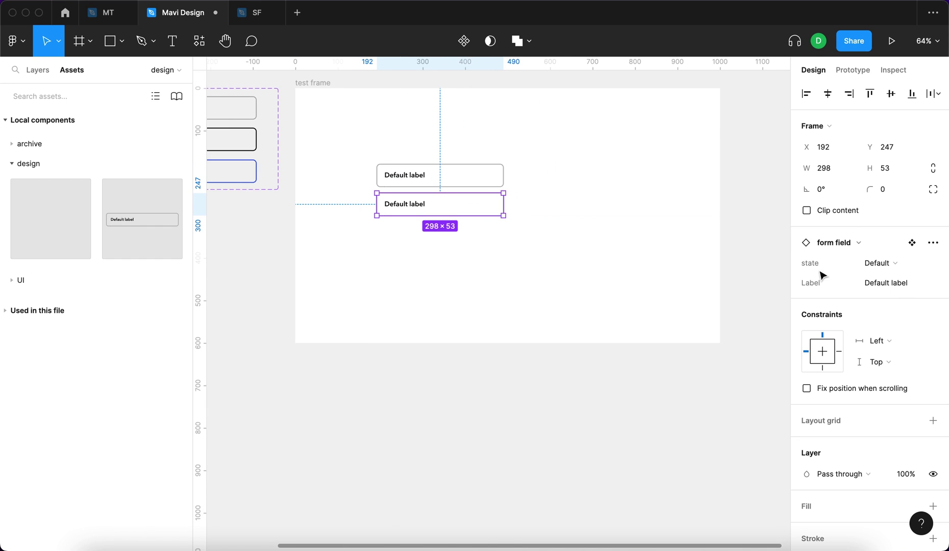
Step: Set the lower form field instance's label to "Very long label example"
left_click(891, 285)
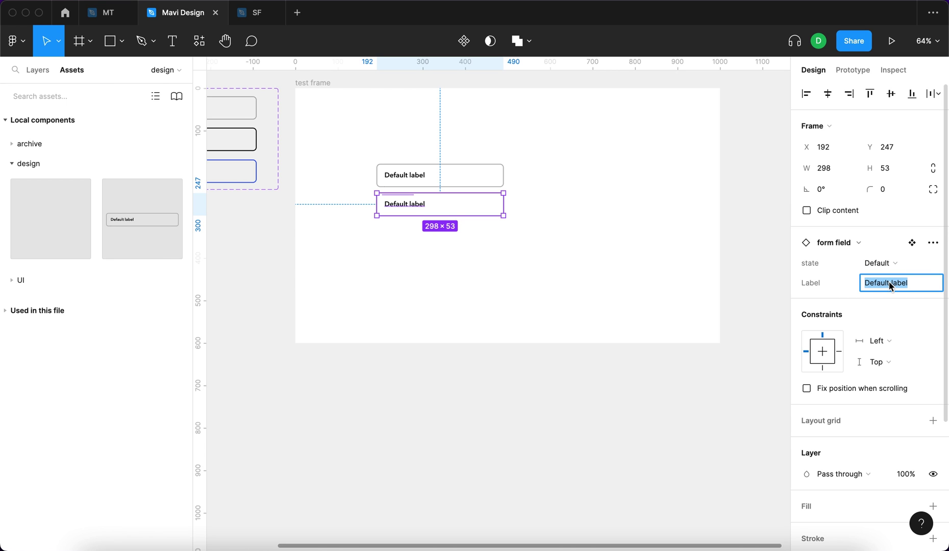
type("Verz lon")
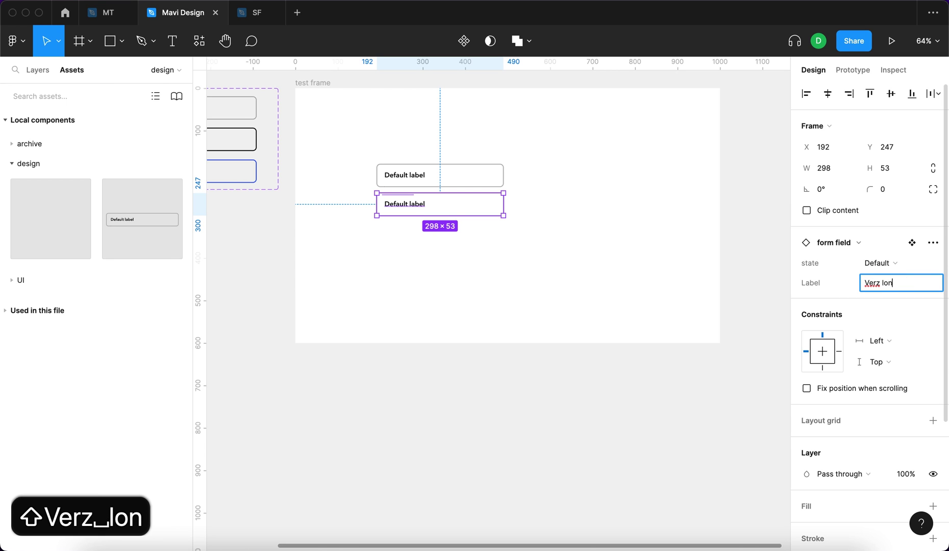
key("BackSpace")
key("BackSpace")
key("BackSpace")
key("BackSpace")
key("BackSpace")
type("y long ")
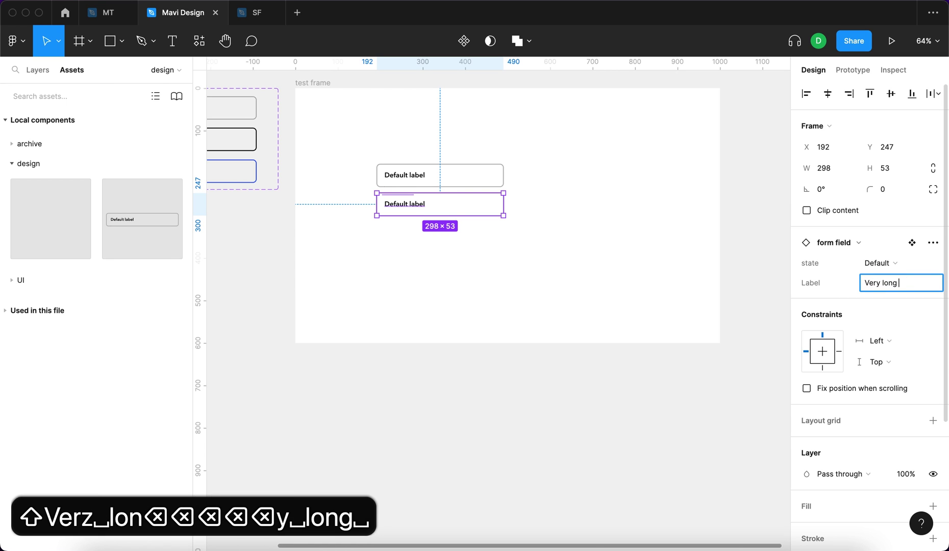
type("label example")
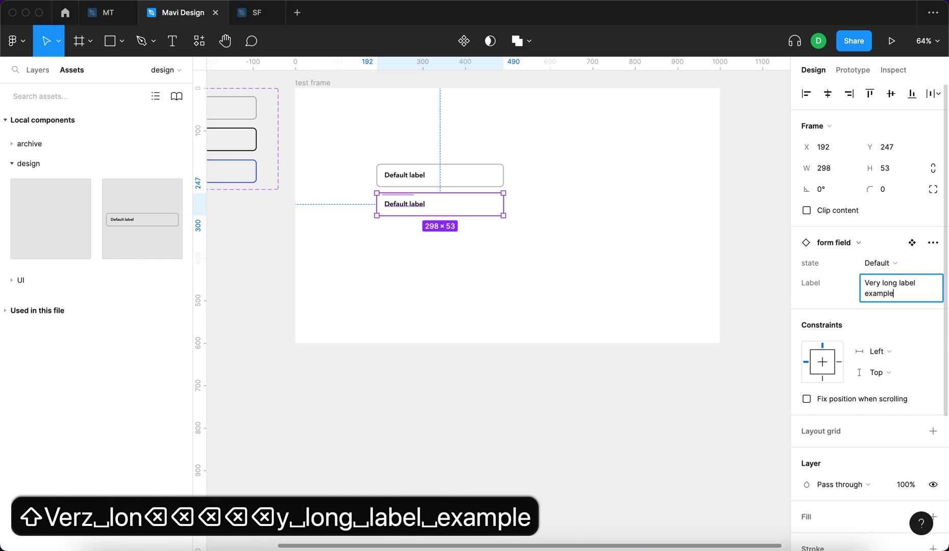
key("Return")
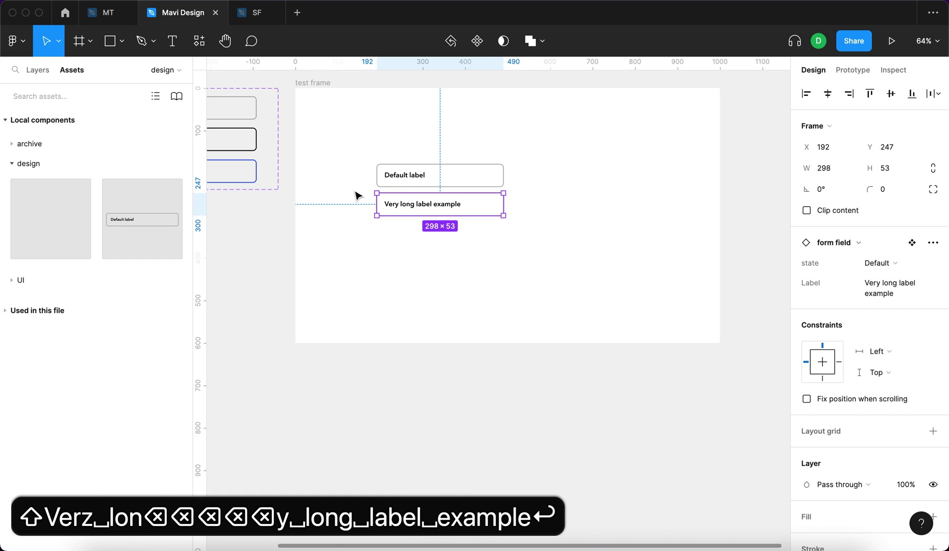
Step: Switch the "Very long label example" instance's state to active
left_click(355, 195)
scroll(356, 195, "up", 5)
left_click(538, 244)
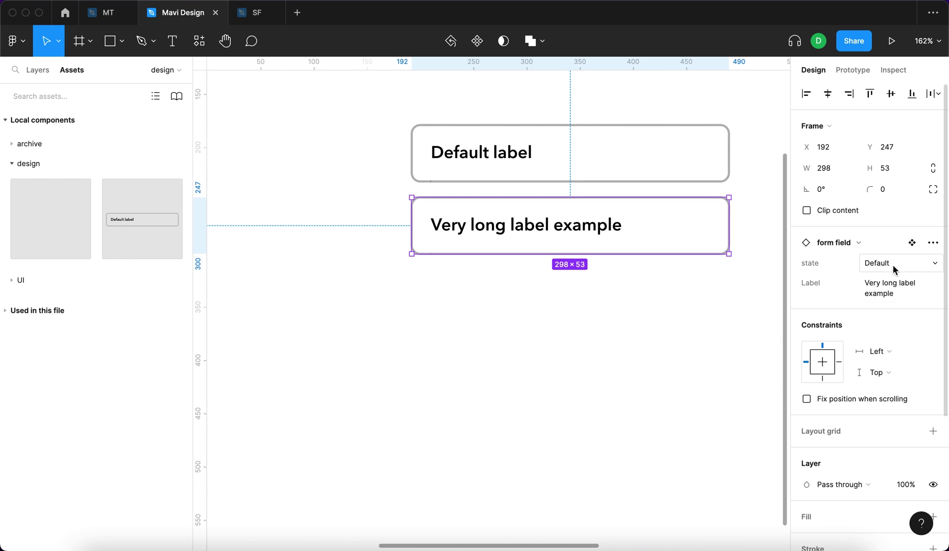
left_click(599, 309)
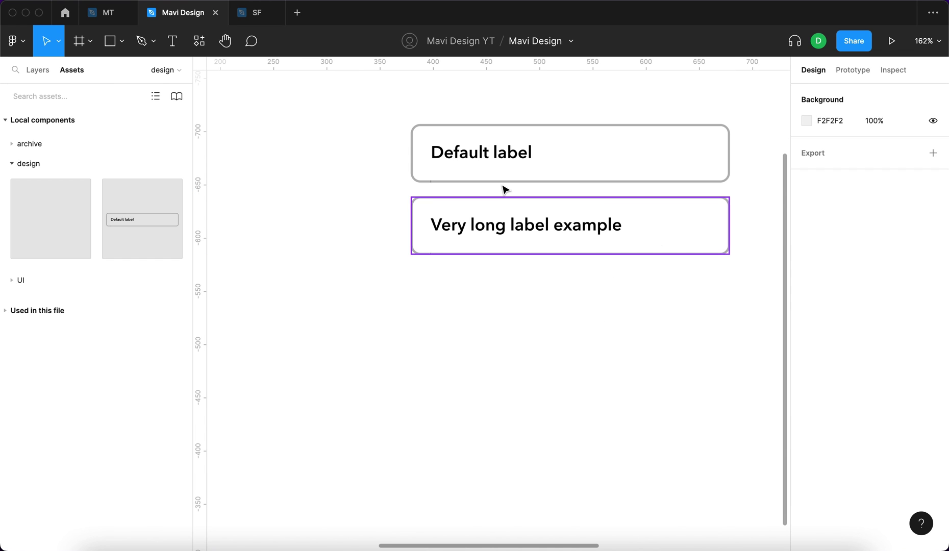
left_click(440, 225)
left_click(880, 266)
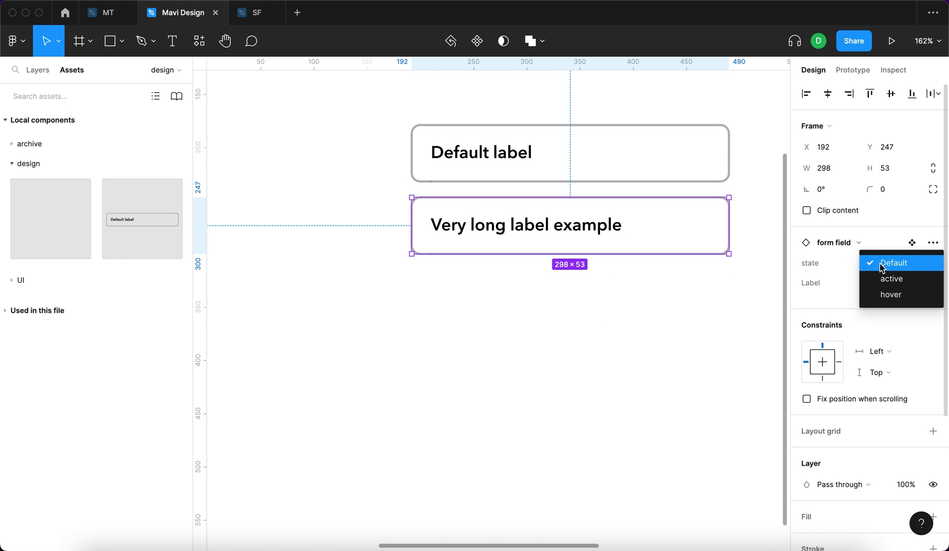
left_click(891, 279)
left_click(720, 324)
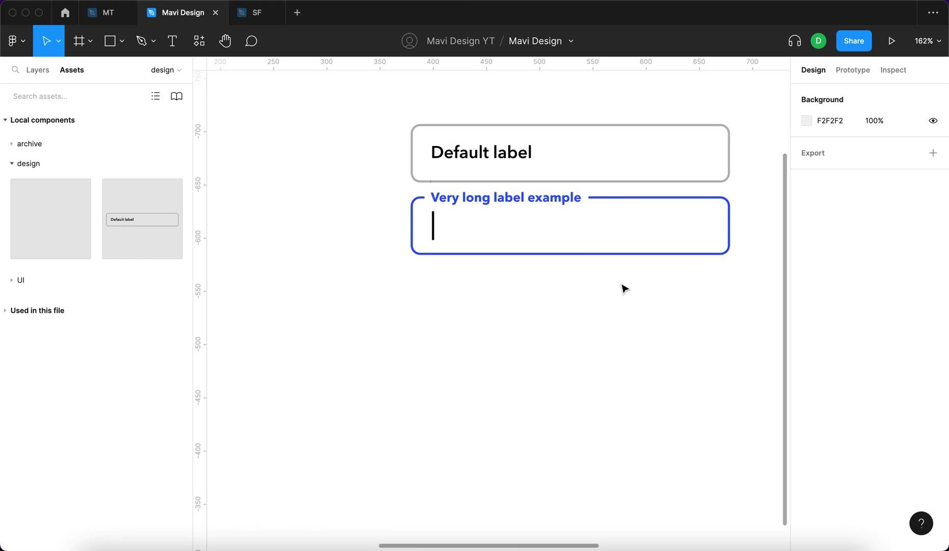
Step: Switch the "Default label" instance's state to active
left_click(434, 148)
left_click(868, 263)
left_click(899, 280)
left_click(676, 360)
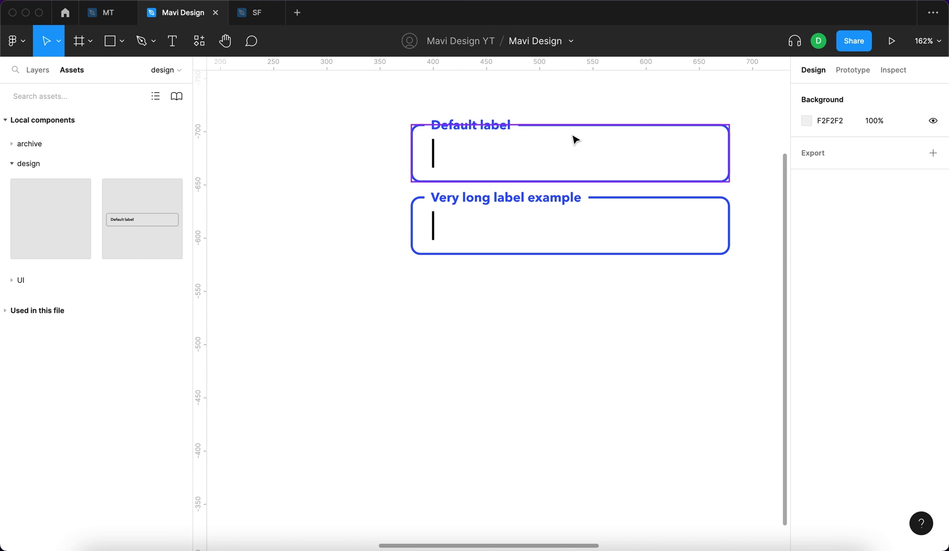
left_click(475, 140)
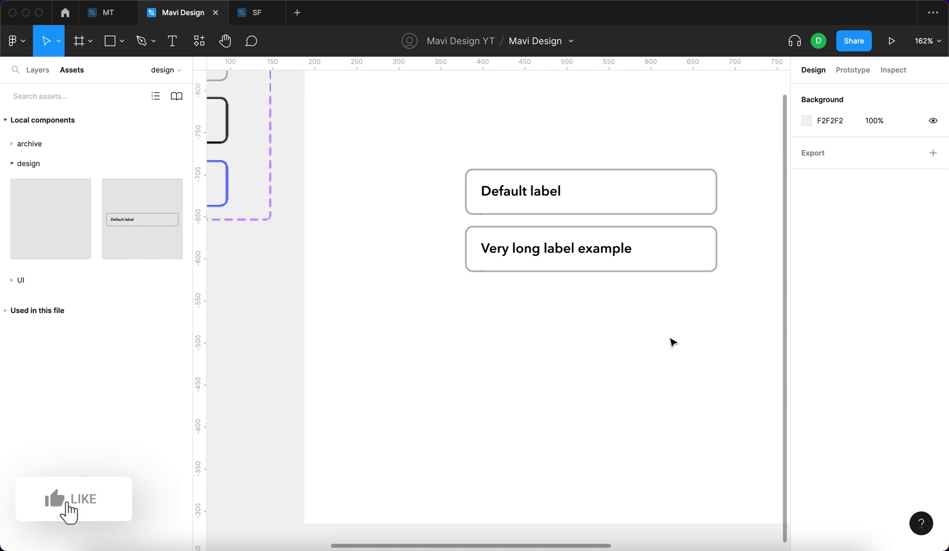
Step: Select both form field instances and reposition them together within the test frame
scroll(671, 341, "down", 5)
left_click_drag(682, 343, 425, 333)
left_click_drag(504, 347, 318, 251)
left_click_drag(423, 286, 419, 295)
Step: Present the test frame and try the hover, active and default transitions on both fields, finally returning to the design file
left_click(295, 195)
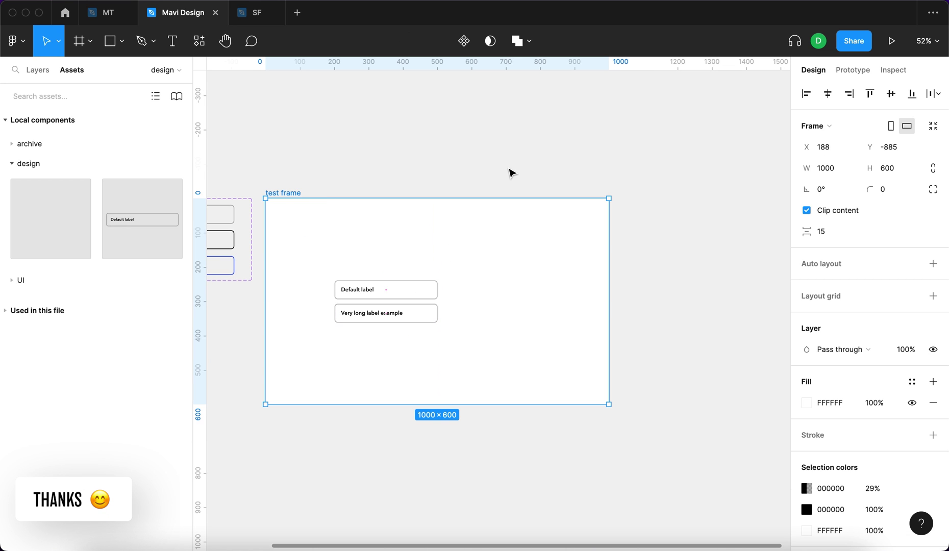
left_click(892, 41)
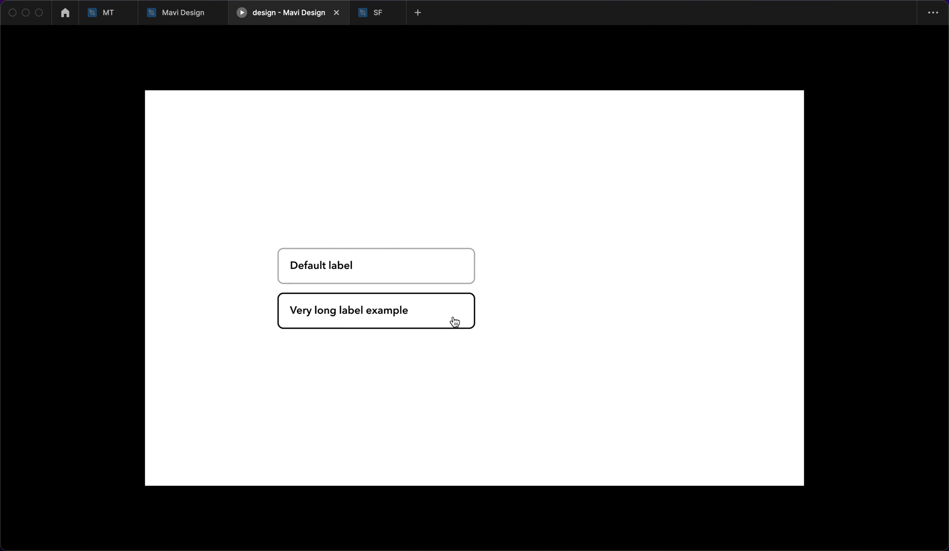
left_click(462, 276)
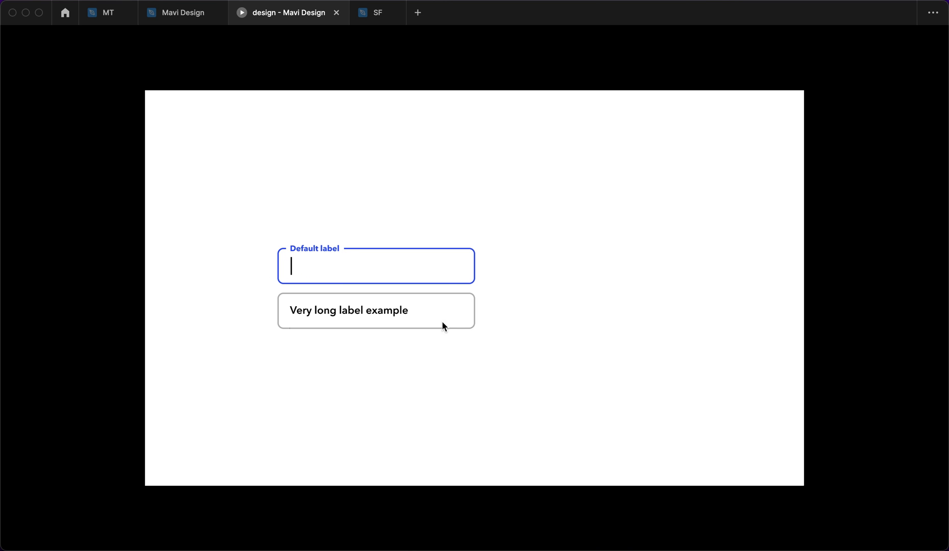
left_click(459, 275)
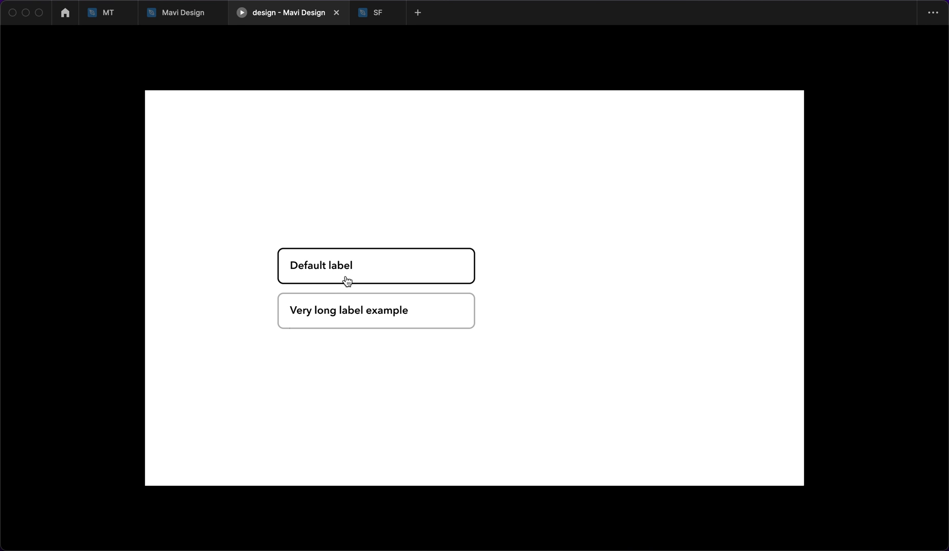
left_click(451, 315)
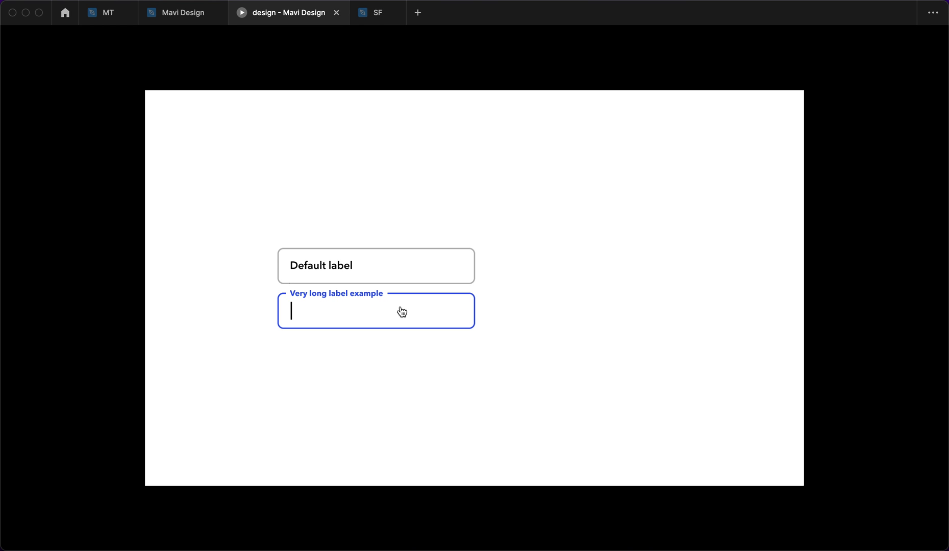
left_click(192, 16)
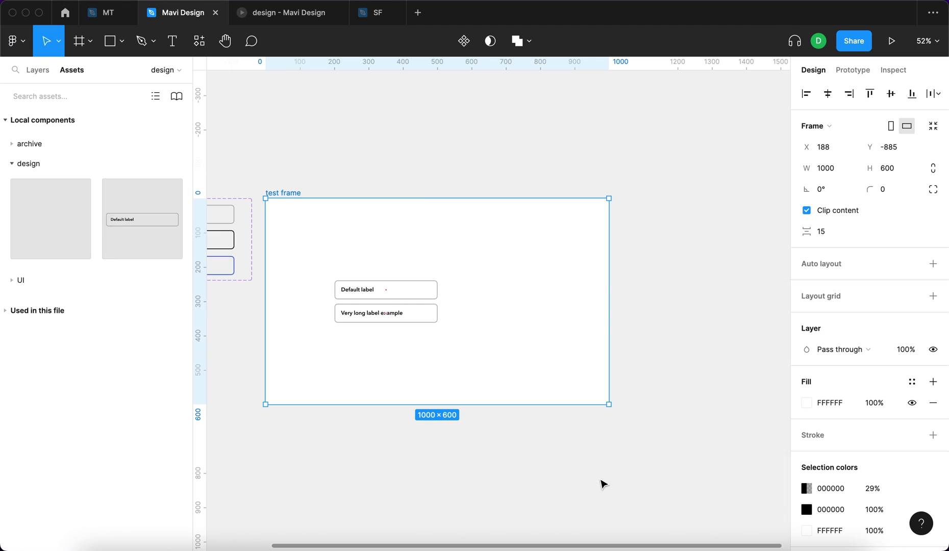
Step: Move both form fields higher in the test frame and duplicate the "Very long label example" field twice below them
key("Escape")
scroll(309, 278, "up", 5)
left_click(396, 306)
left_click(403, 340, "shift")
left_click_drag(403, 342, 388, 286)
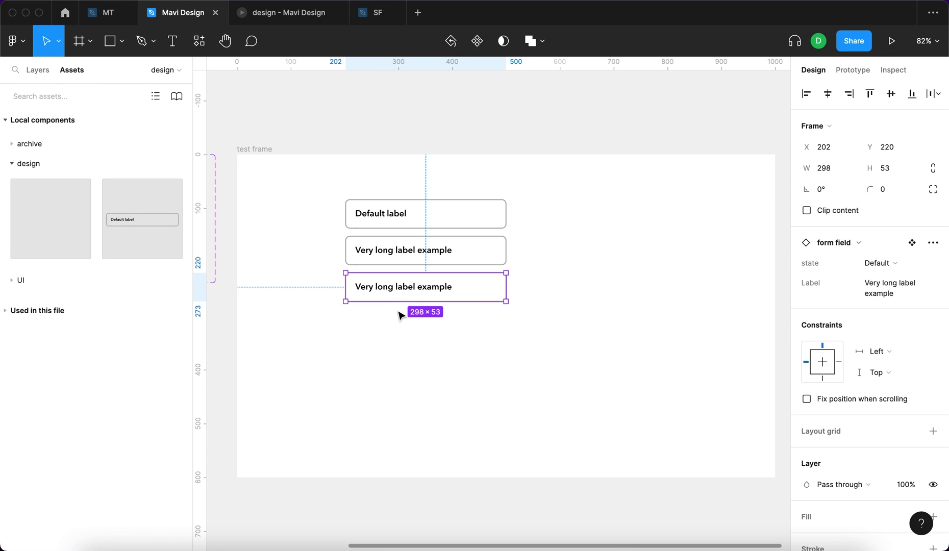
scroll(399, 313, "left", 3)
left_click_drag(448, 295, 457, 332)
Step: Set the third form field's label to "a"
left_click(463, 294)
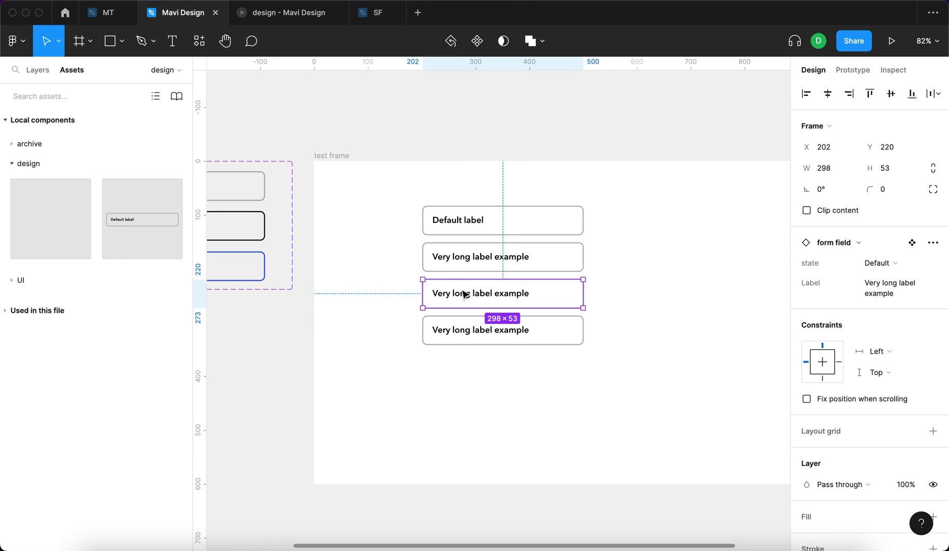
left_click(907, 289)
type("a")
key("Return")
left_click(737, 342)
Step: Set the fourth form field's label to "very short"
left_click(470, 338)
left_click(898, 283)
type("ver")
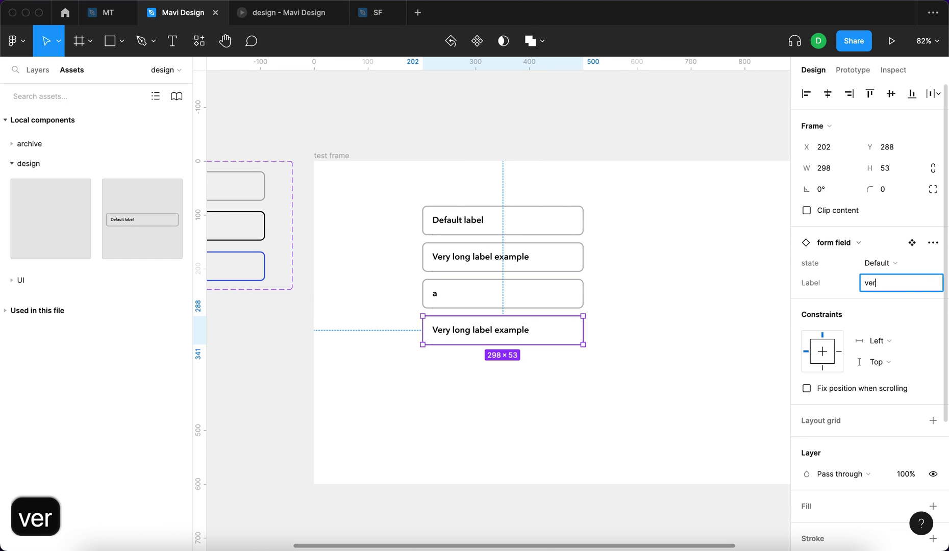
type("z short")
key("BackSpace")
key("BackSpace")
key("BackSpace")
key("BackSpace")
key("BackSpace")
key("BackSpace")
key("BackSpace")
type("y short")
key("Return")
Step: Test the four form fields in the prototype by activating and resetting them, finally returning to the design file
left_click(265, 14)
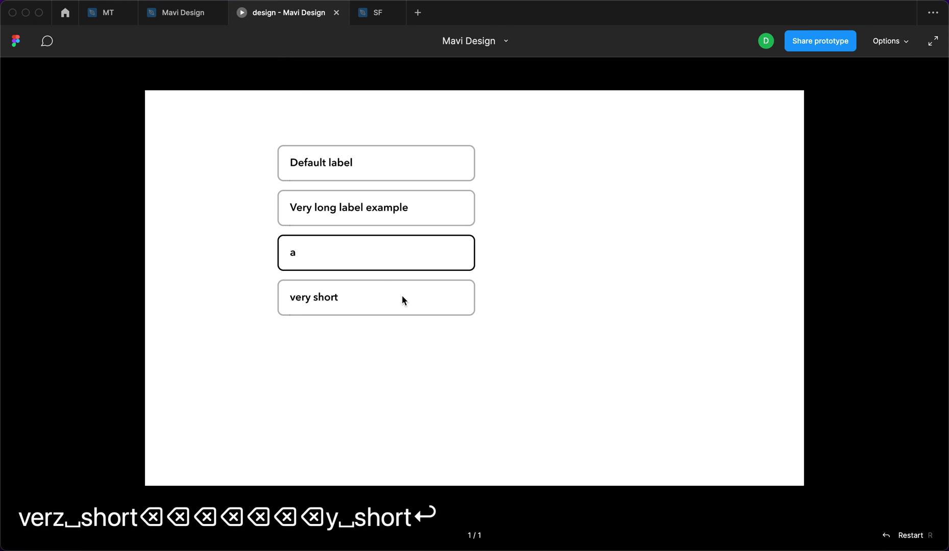
left_click(291, 251)
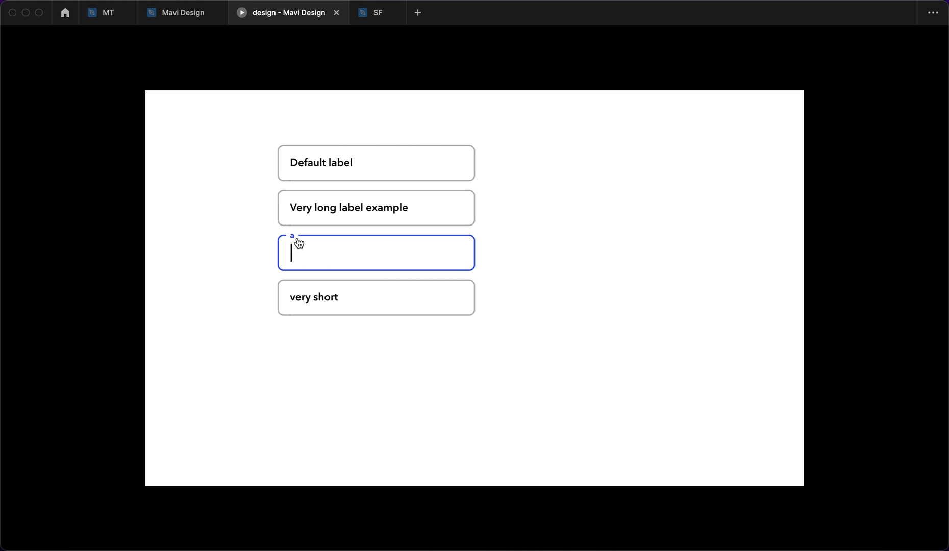
left_click(340, 258)
left_click(329, 261)
left_click(385, 298)
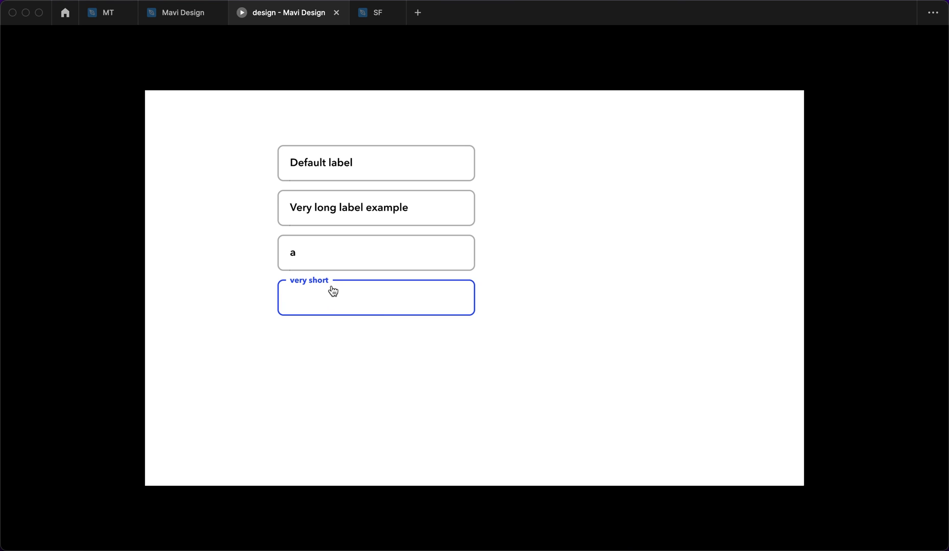
left_click(430, 219)
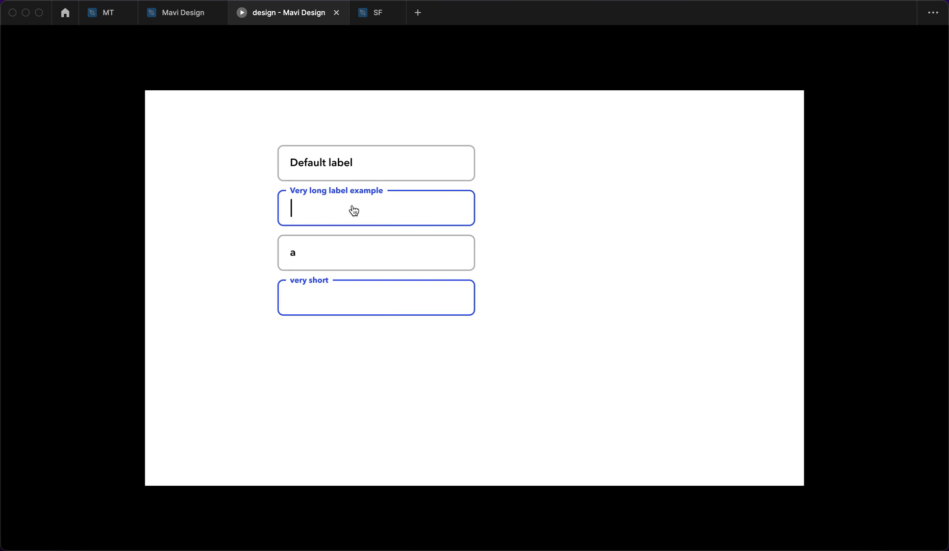
left_click(442, 302)
key("Escape")
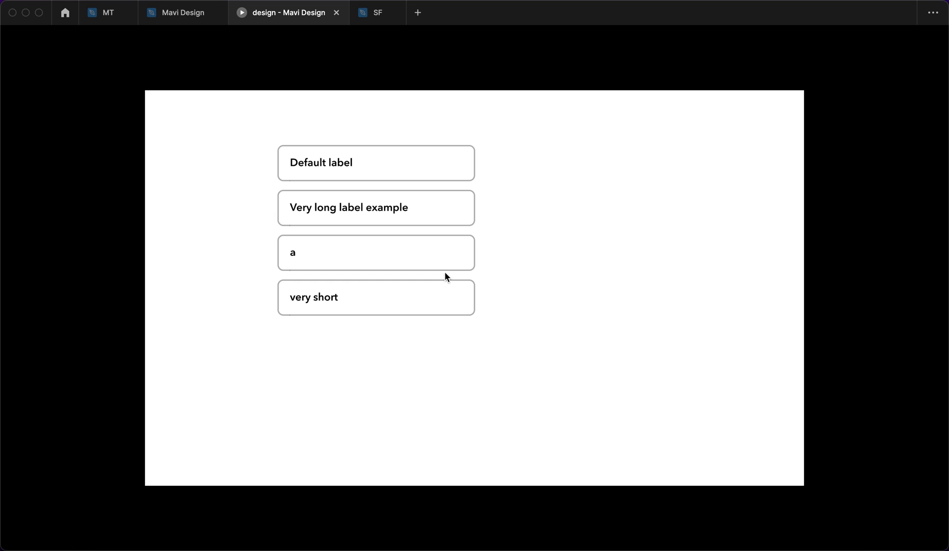
left_click(447, 174)
key("ctrl+shift+Tab")
Step: Change the hover variant's black selection colour to dark grey 525252
left_click(434, 207)
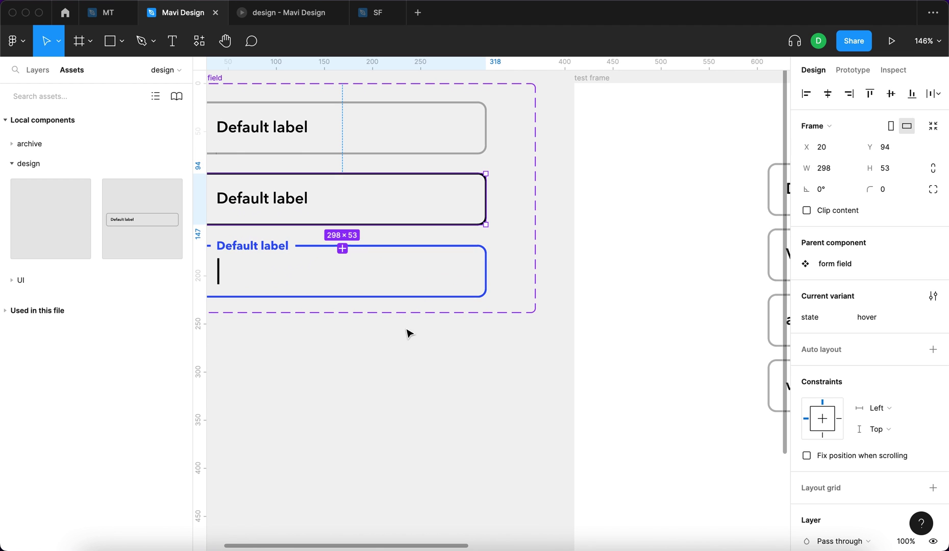
scroll(406, 333, "left", 3)
scroll(406, 333, "down", 1)
scroll(865, 419, "down", 5)
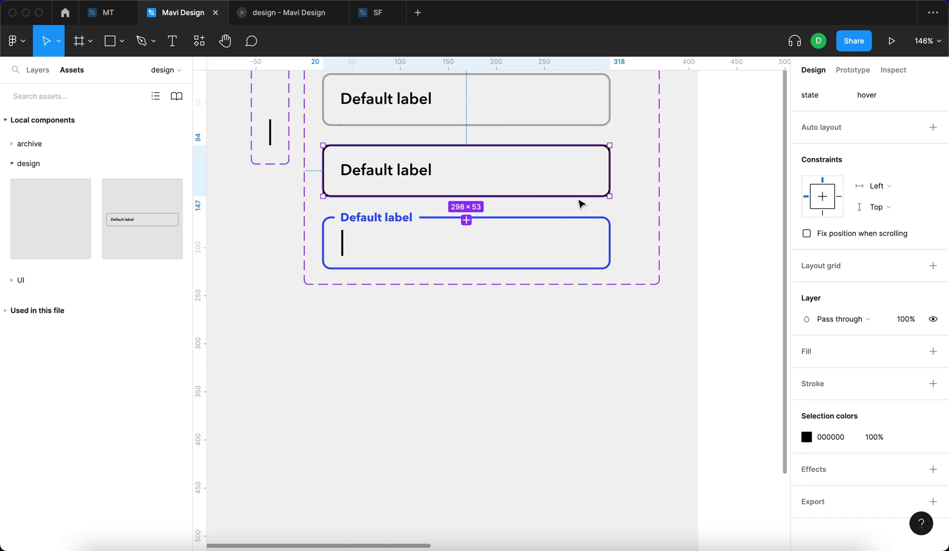
left_click(806, 437)
left_click_drag(665, 365, 615, 338)
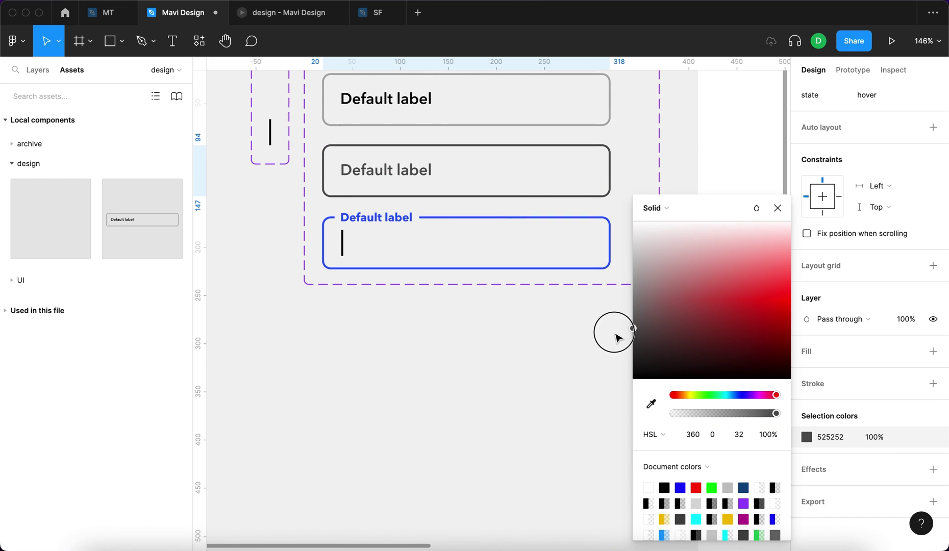
Step: Set the hover variant's label colour back to black
left_click(396, 184)
left_click(807, 516)
left_click(510, 357)
scroll(407, 282, "up", 5)
left_click(414, 257)
scroll(817, 438, "down", 3)
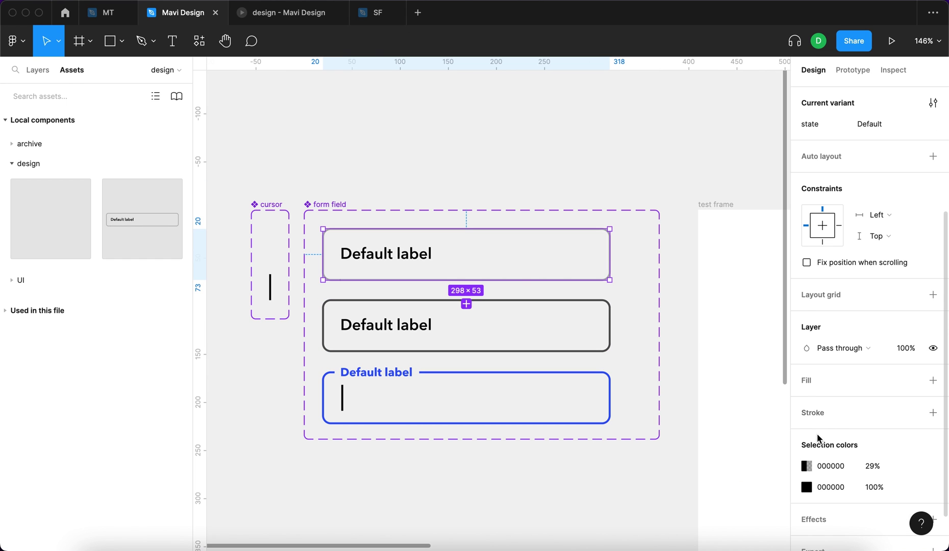
left_click(466, 148)
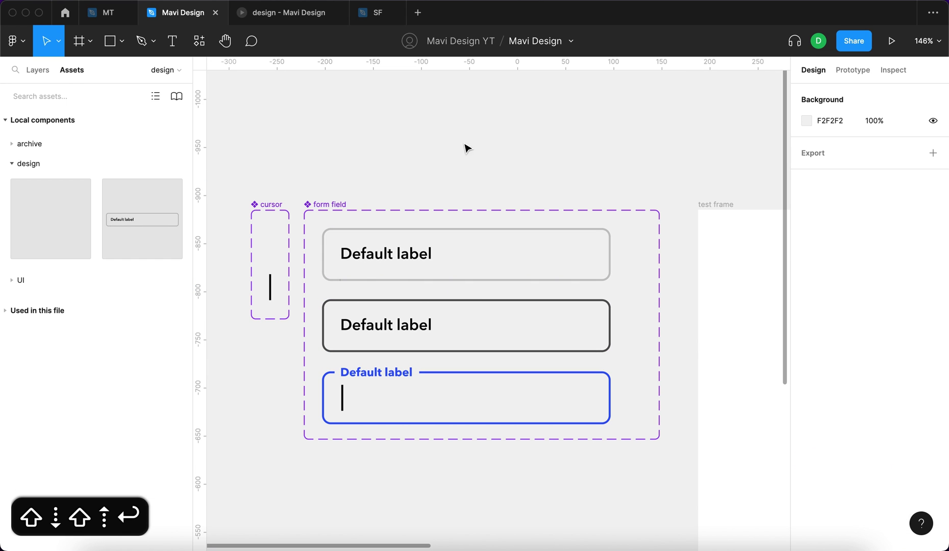
Step: Set the default variant's while-hovering interaction to Smart animate with a duration of 140 ms
left_click(408, 278)
left_click(853, 70)
scroll(484, 298, "up", 5)
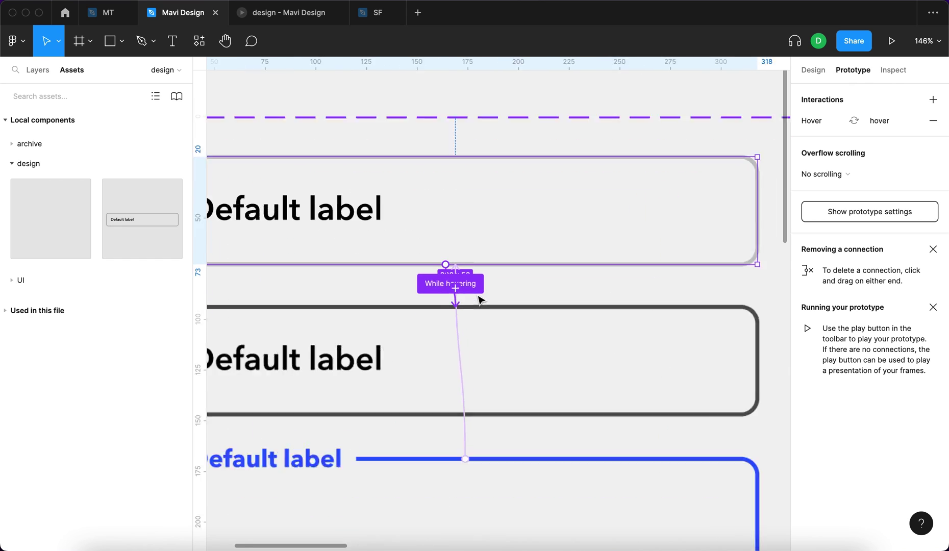
scroll(480, 300, "up", 5)
left_click(441, 279)
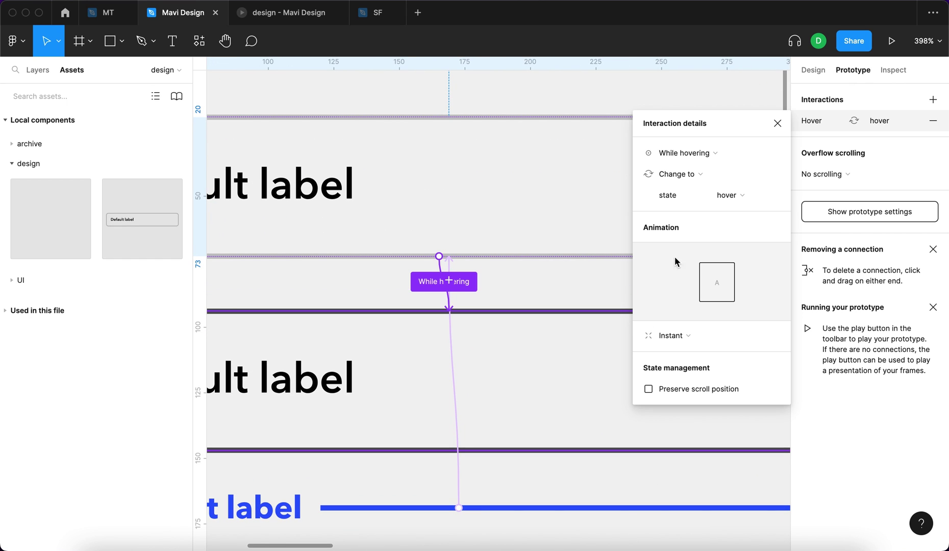
left_click(697, 334)
left_click(699, 368)
left_click(747, 363)
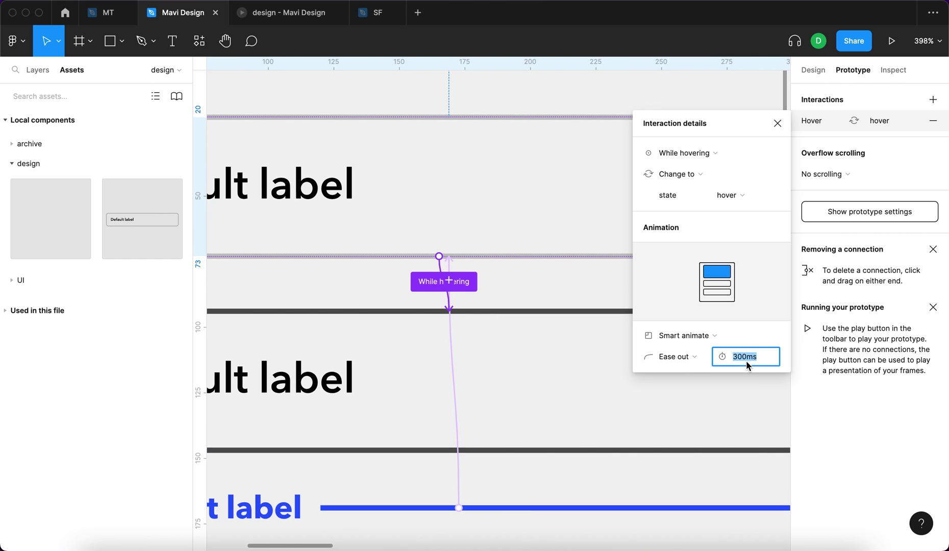
type("140")
key("Return")
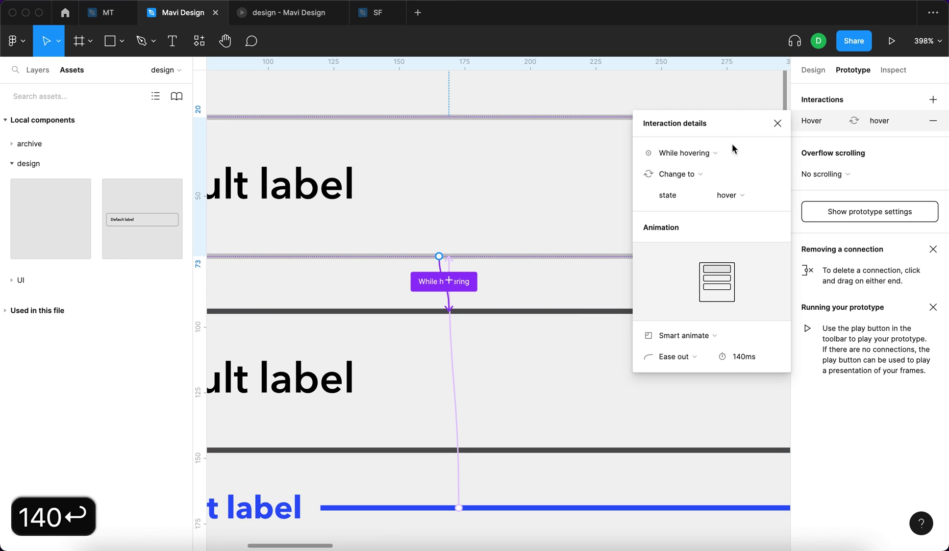
Step: Set the hover transition's easing to Ease in and out and preview the form fields in the prototype
left_click(674, 356)
left_click(681, 388)
left_click(678, 357)
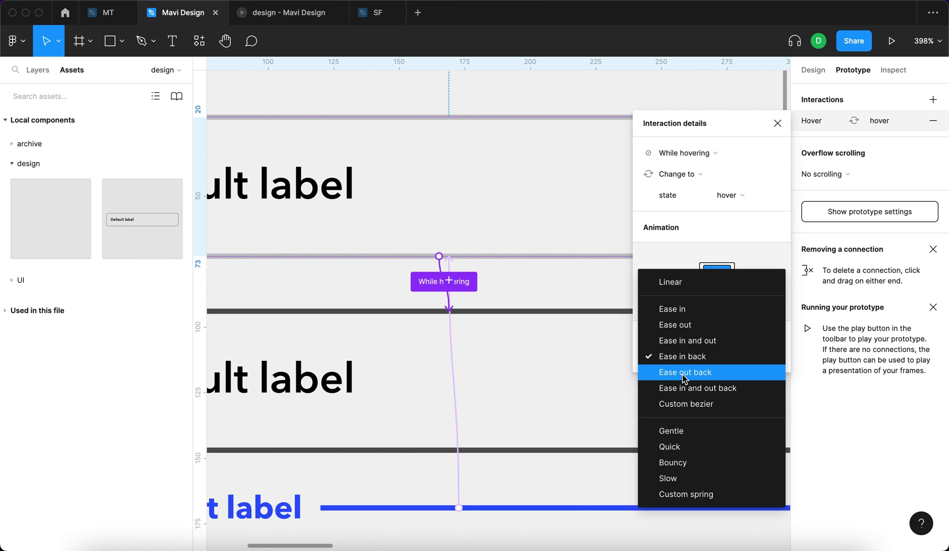
left_click(687, 346)
key("ctrl+Tab")
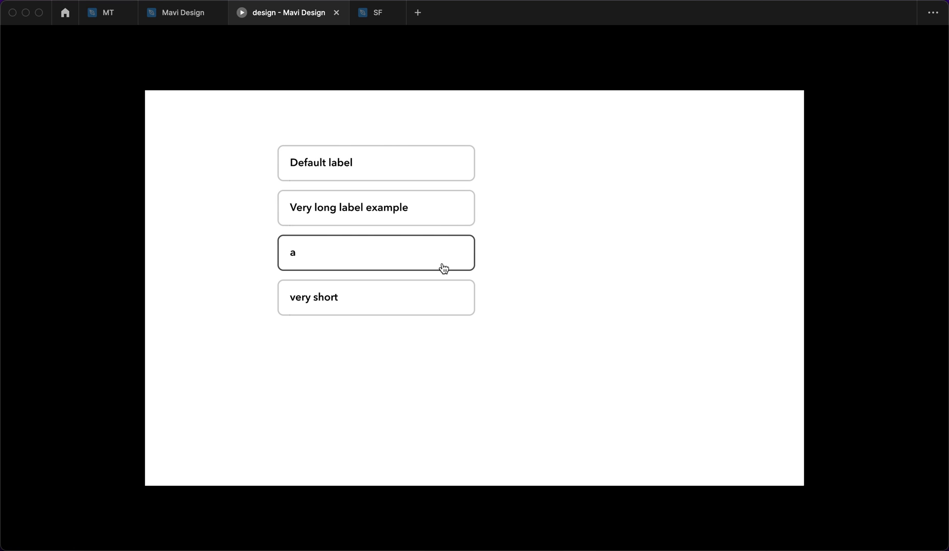
Step: Return to the design file and set the default variant's while-hovering animation duration to 70 ms
left_click(184, 20)
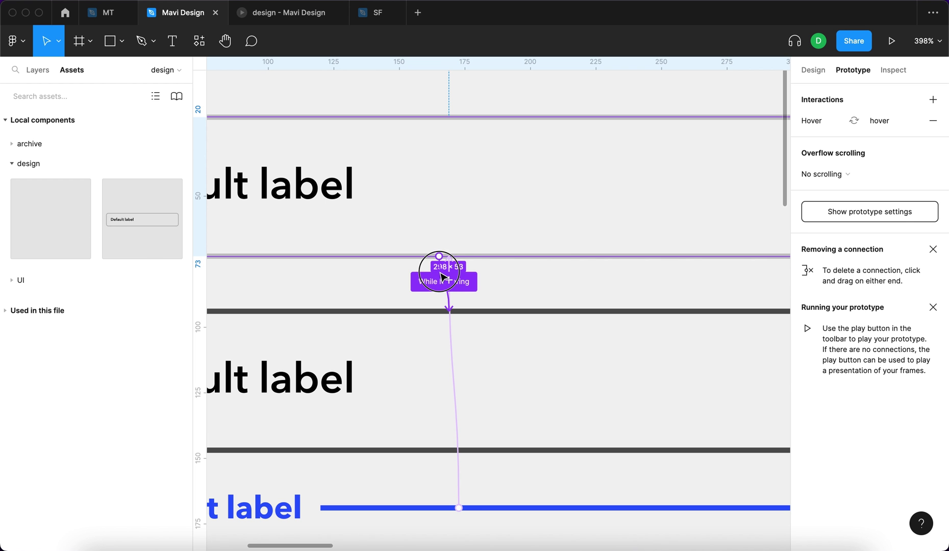
left_click(443, 280)
left_click(740, 359)
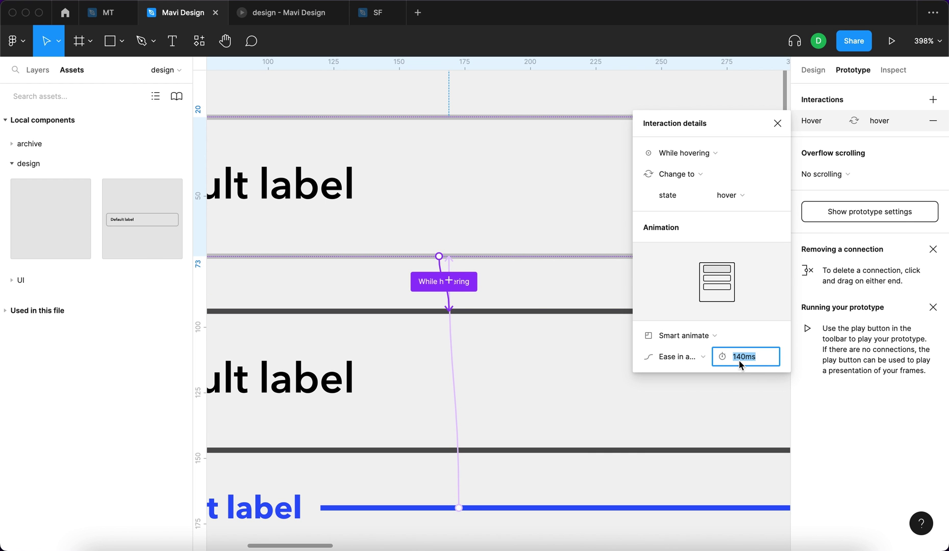
type("70")
key("Return")
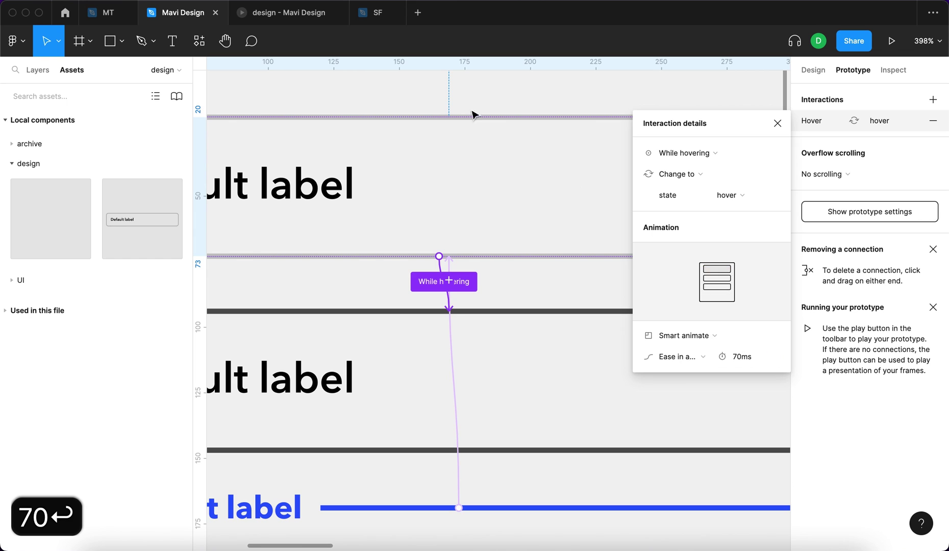
Step: Test the hover and active states of the upper three form fields in the prototype, finally resetting the Default label field
left_click(289, 12)
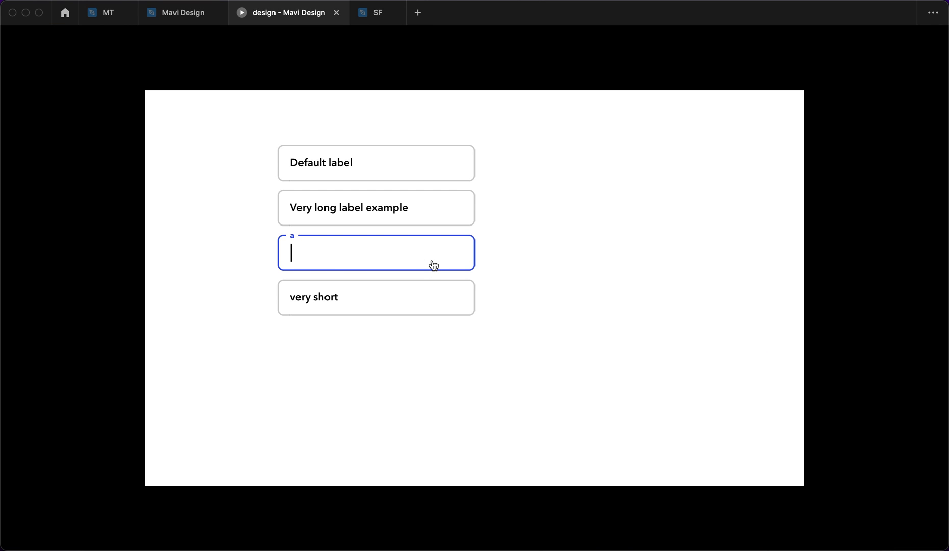
left_click(436, 212)
left_click(443, 175)
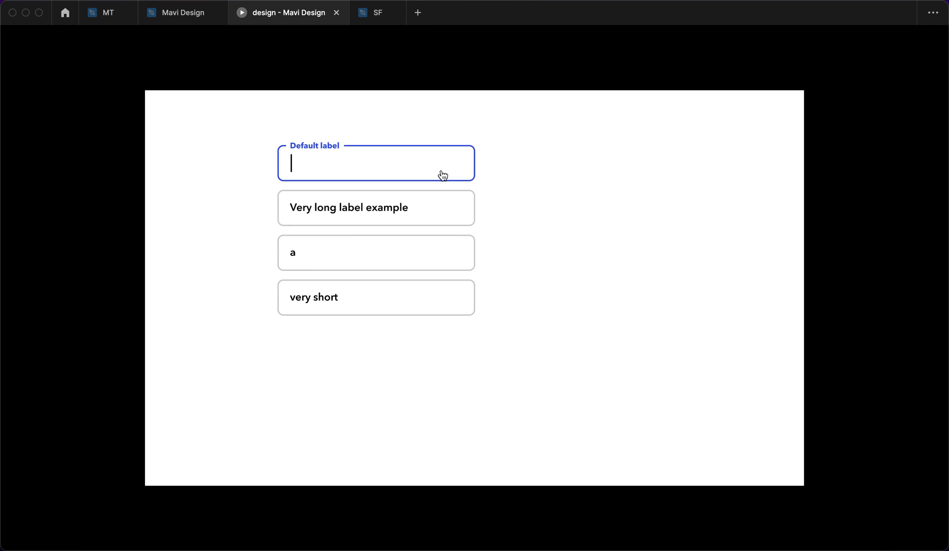
left_click(442, 173)
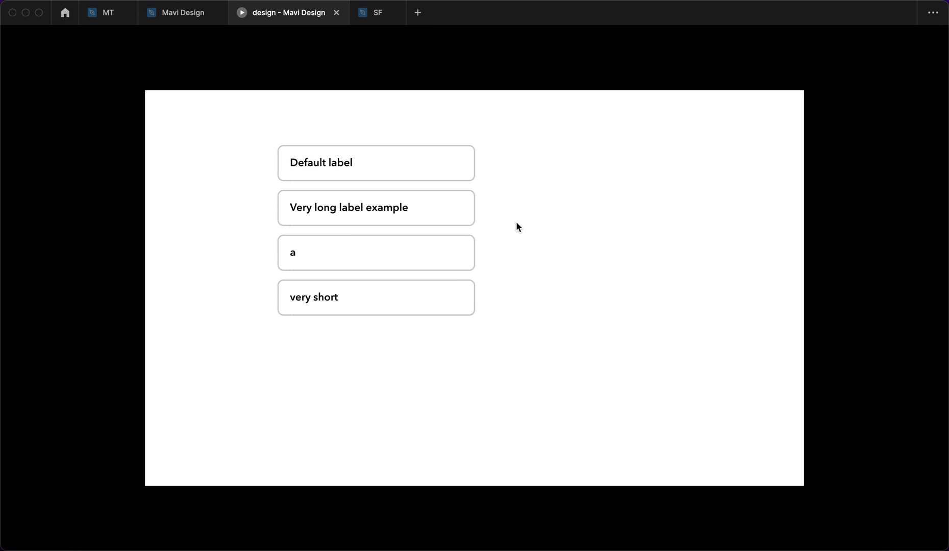